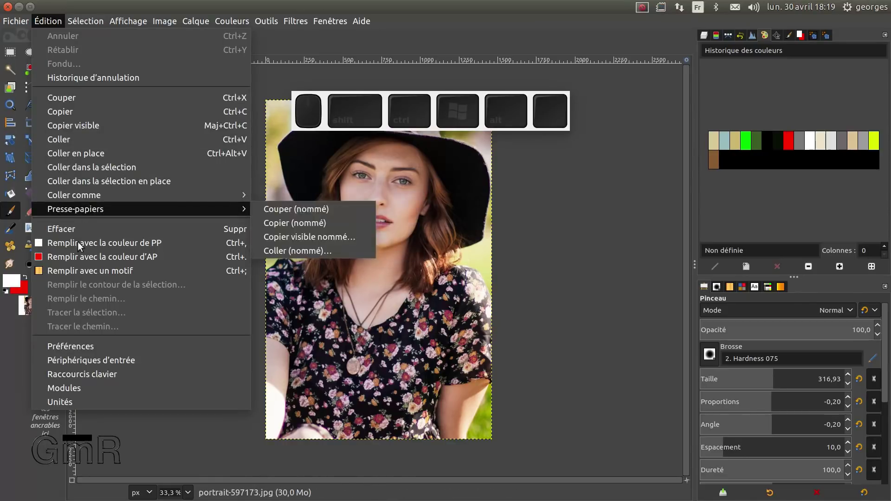
- Open the preferences and view the interface theme and icon theme settings, moving the dialog so the toolbox is uncovered
click(89, 347)
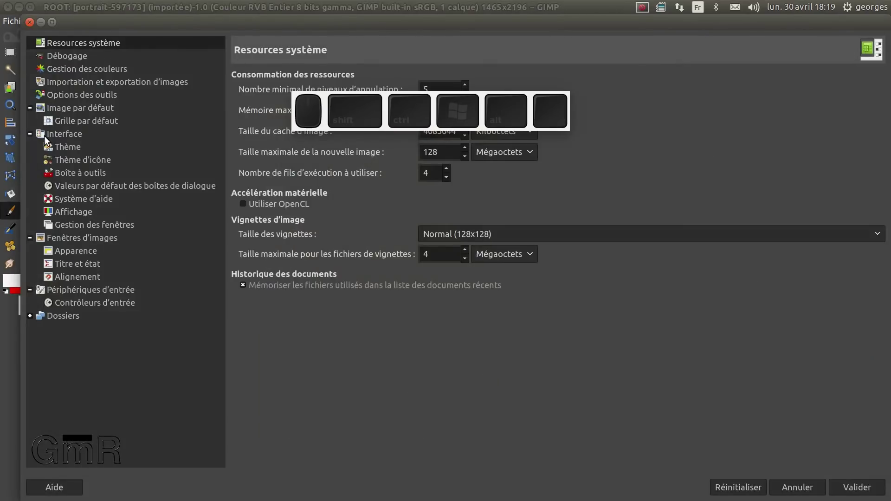
click(60, 148)
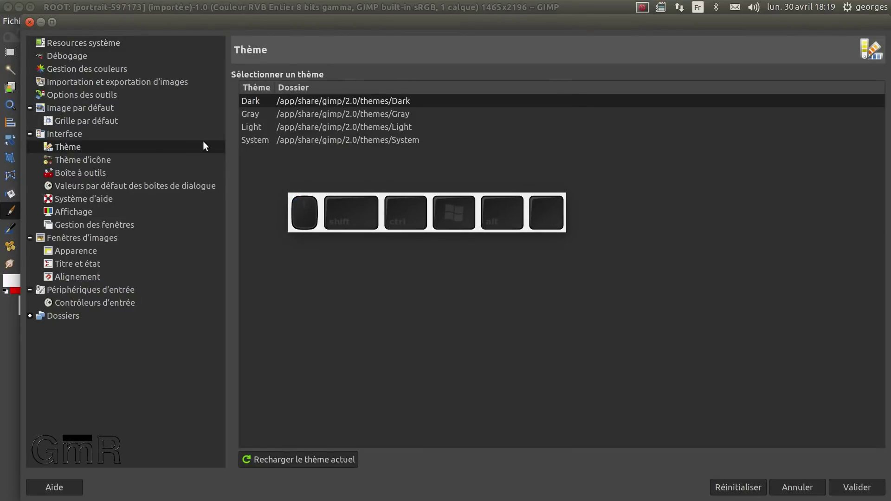
click(96, 160)
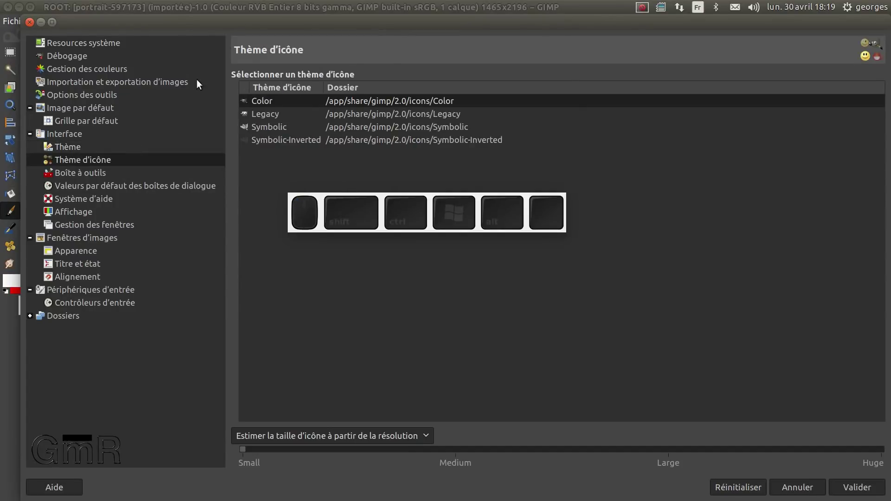
drag(235, 26, 365, 45)
drag(382, 201, 426, 249)
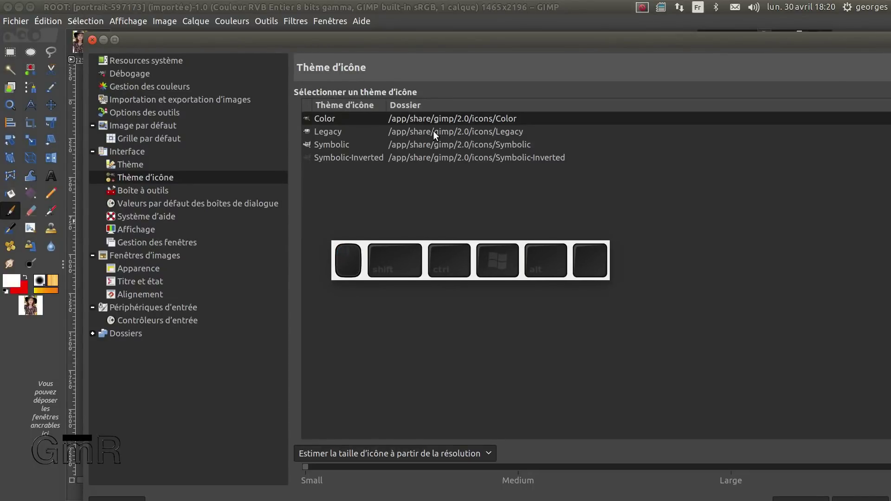
- Preview the Legacy, Symbolic and Symbolic-Inverted icon themes on the toolbox, returning to the Color icon theme
click(427, 132)
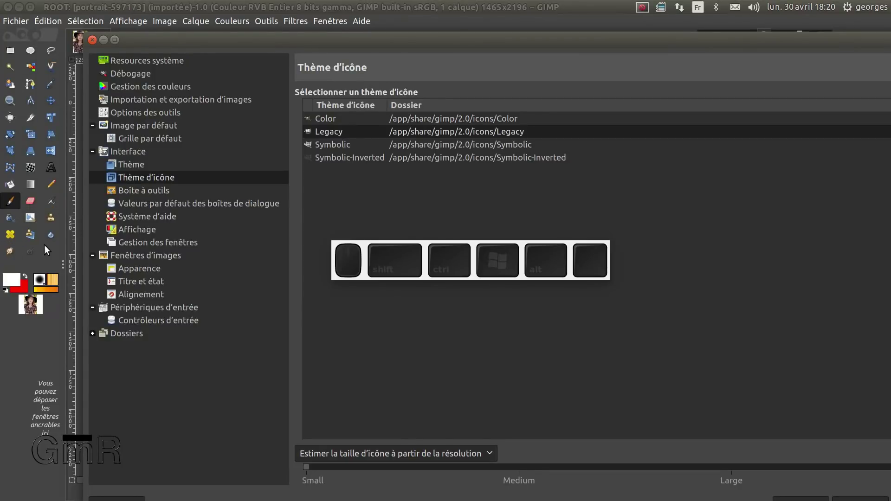
click(408, 146)
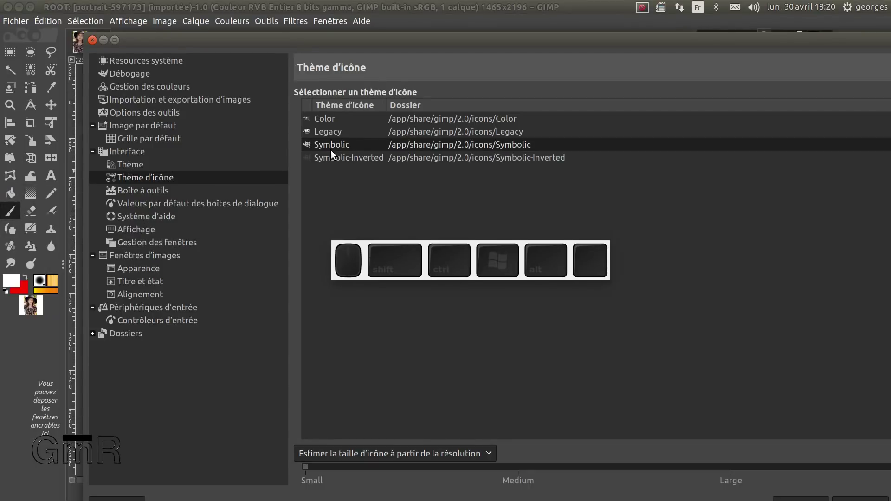
click(364, 156)
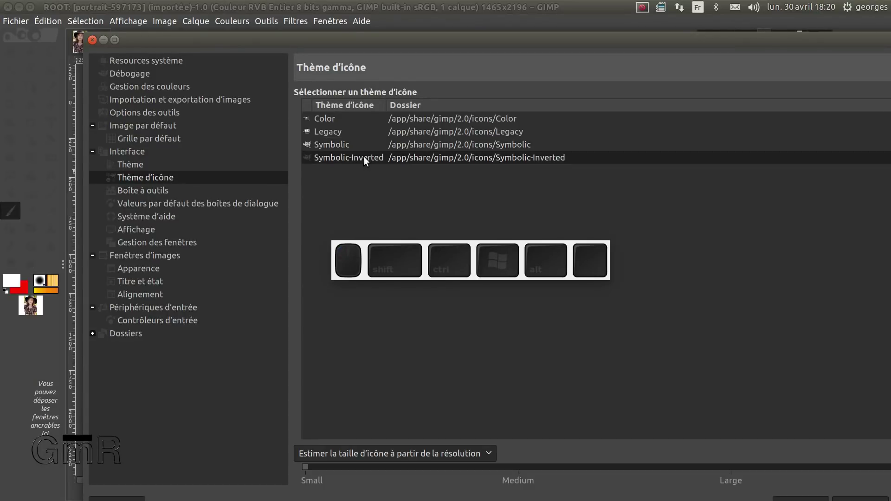
click(13, 141)
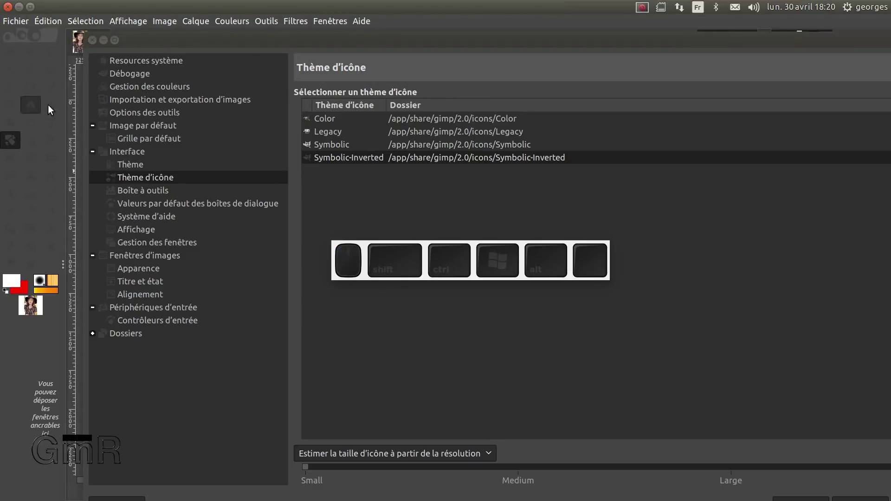
click(333, 116)
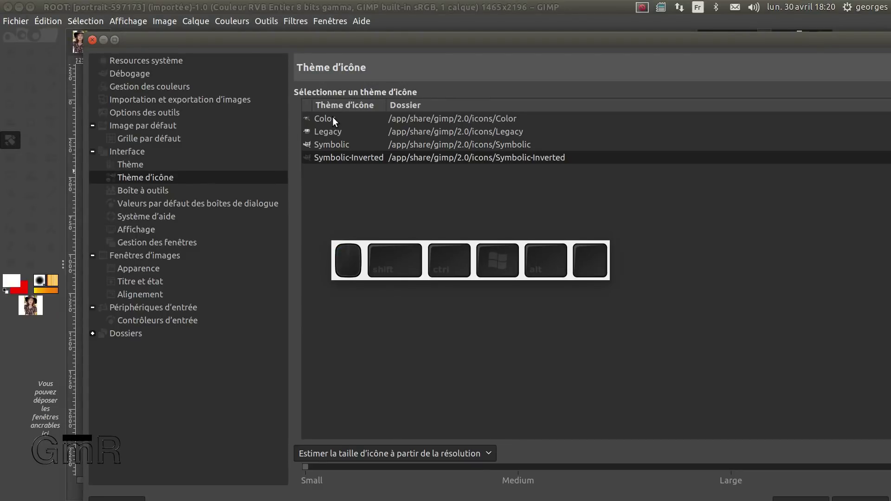
click(419, 117)
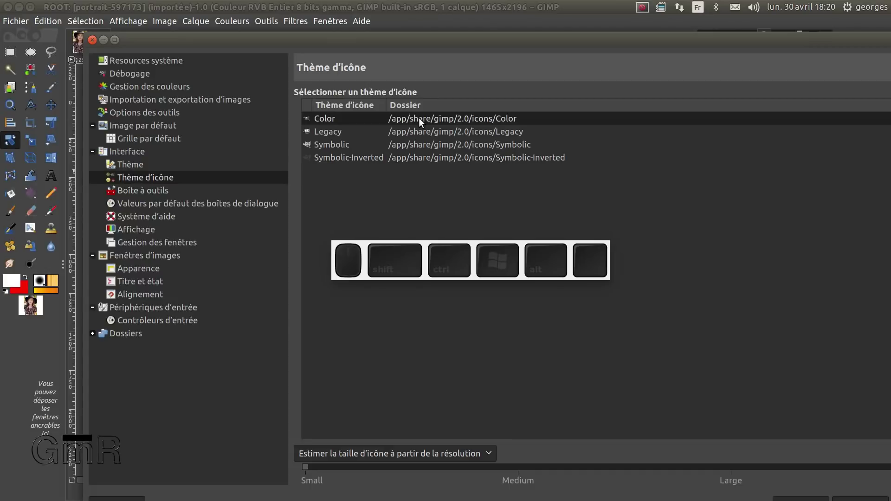
click(418, 129)
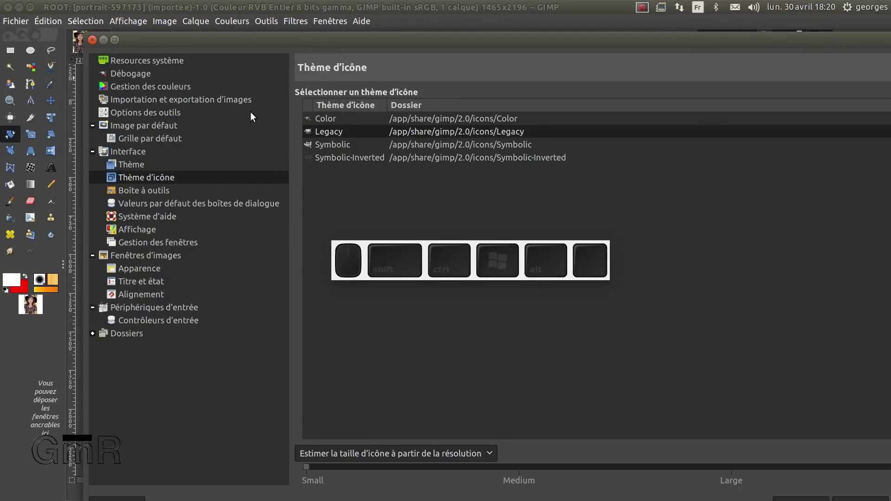
click(424, 119)
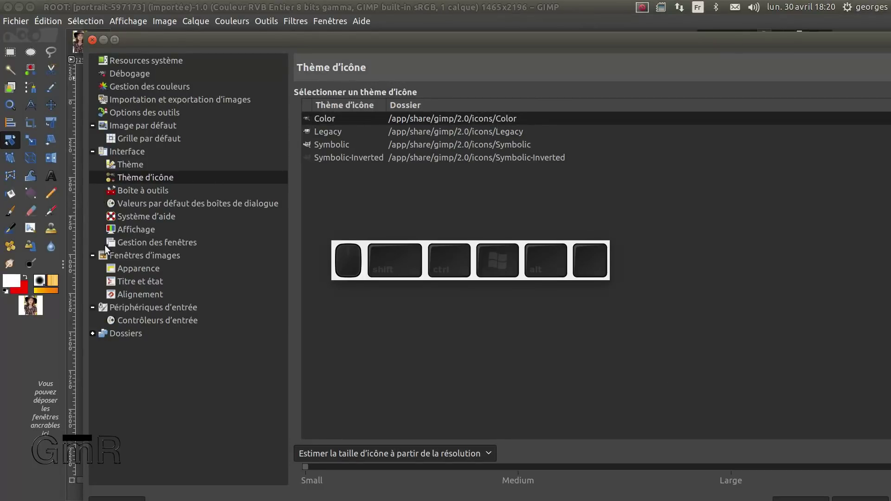
- Review the image window preferences for appearance and for the title and status bar format
click(138, 269)
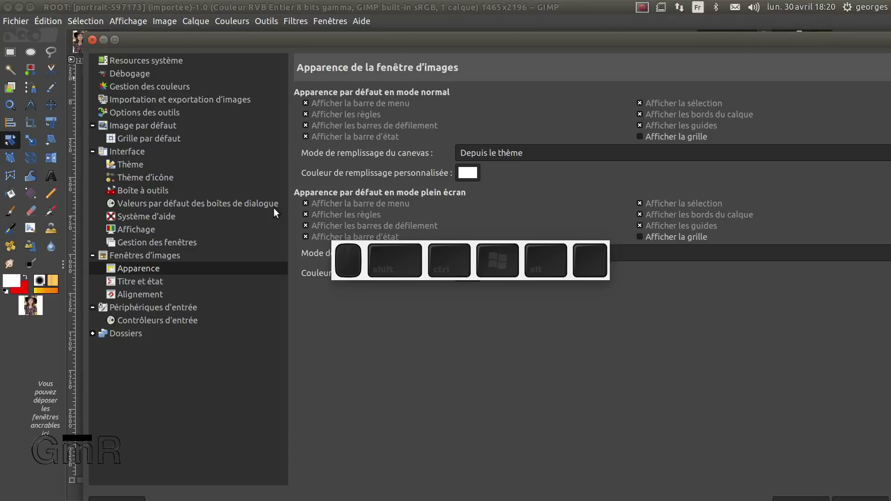
drag(475, 268, 470, 363)
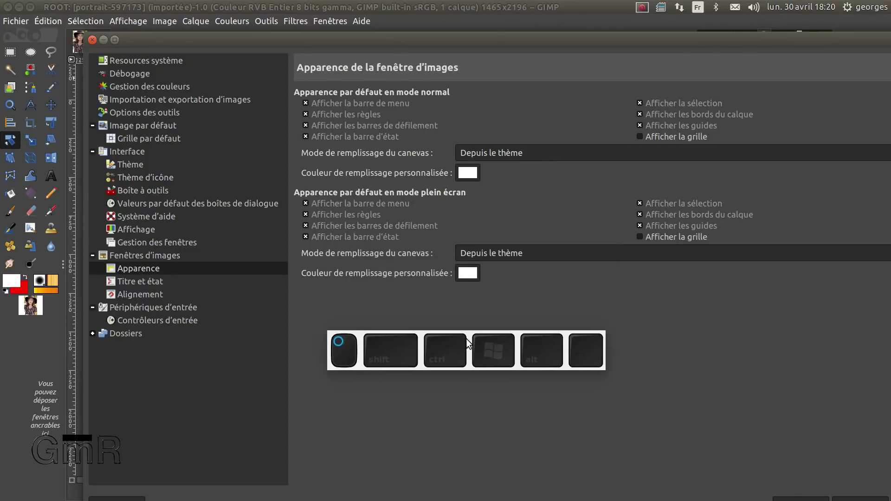
click(148, 280)
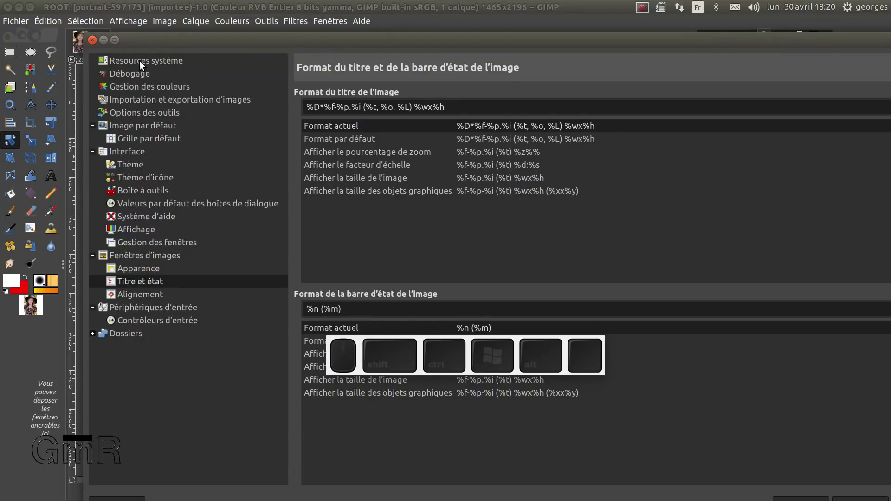
- Review the preference folders for brushes, brush dynamics and MyPaint brushes, and validate the preferences dialog
click(92, 334)
scroll(132, 347, down, 1)
scroll(158, 341, down, 1)
click(132, 297)
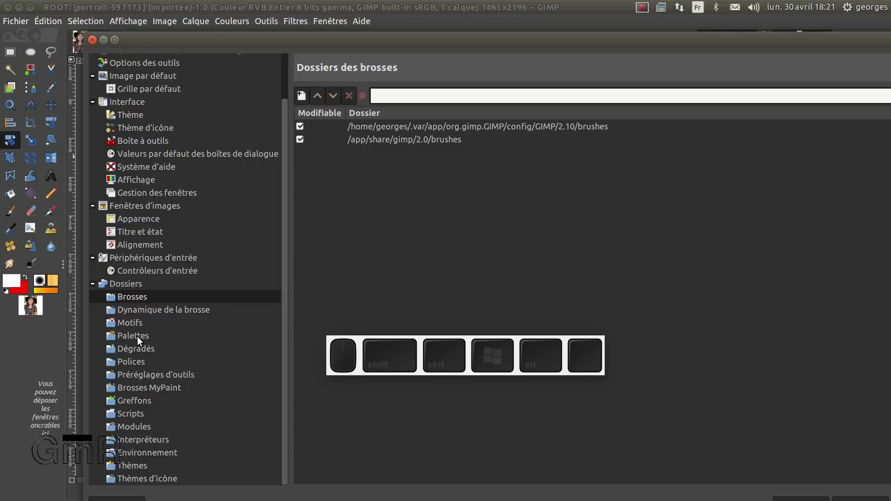
click(152, 312)
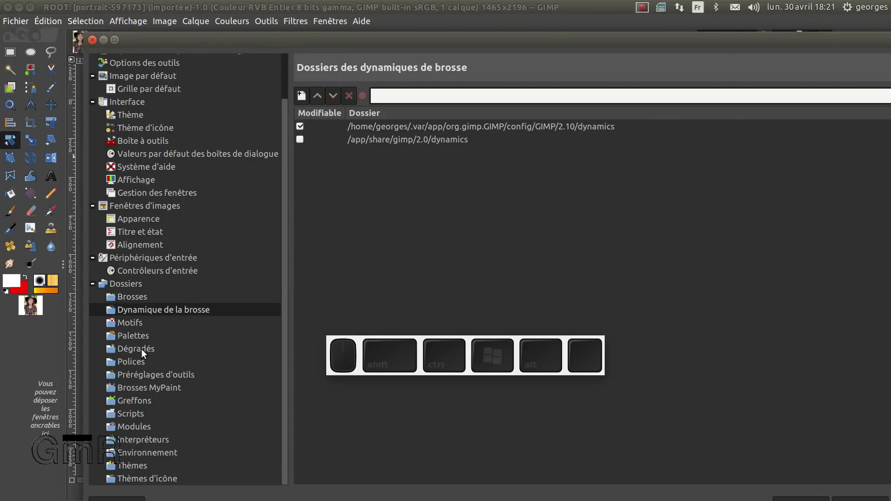
click(133, 387)
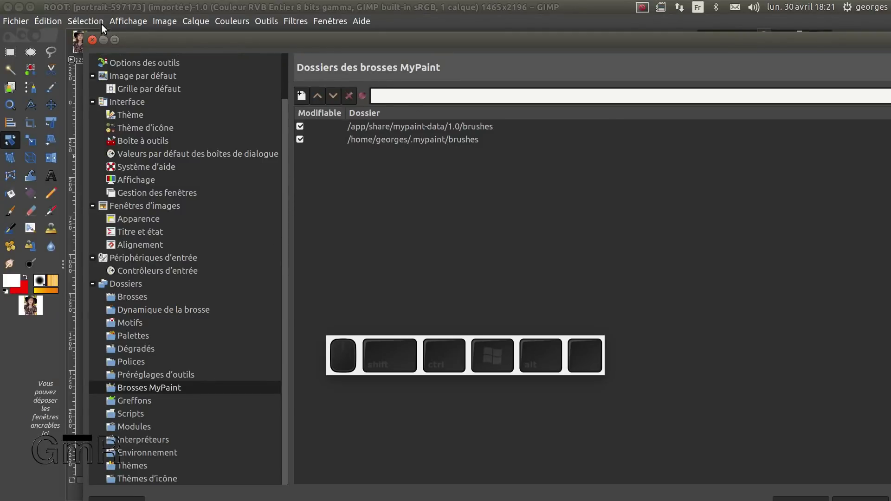
double_click(464, 41)
click(857, 489)
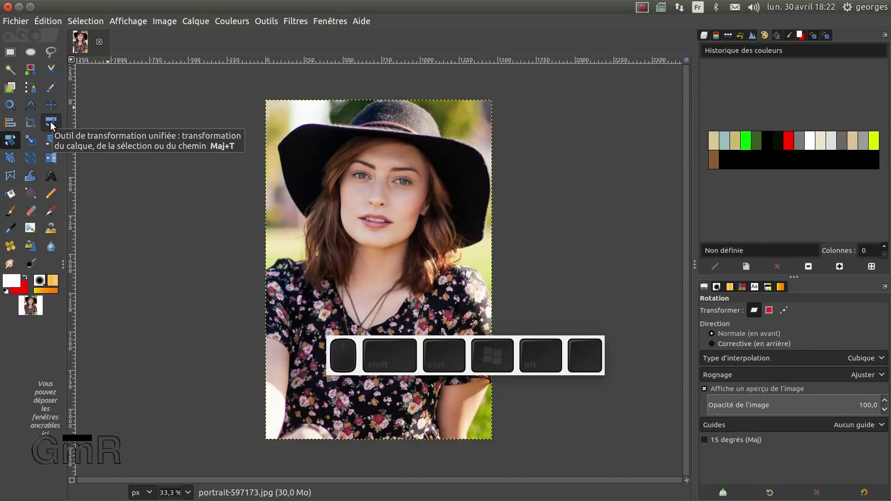
- Start a unified transformation on the portrait layer and move its pivot point onto the woman's eye on the image's left side
click(50, 122)
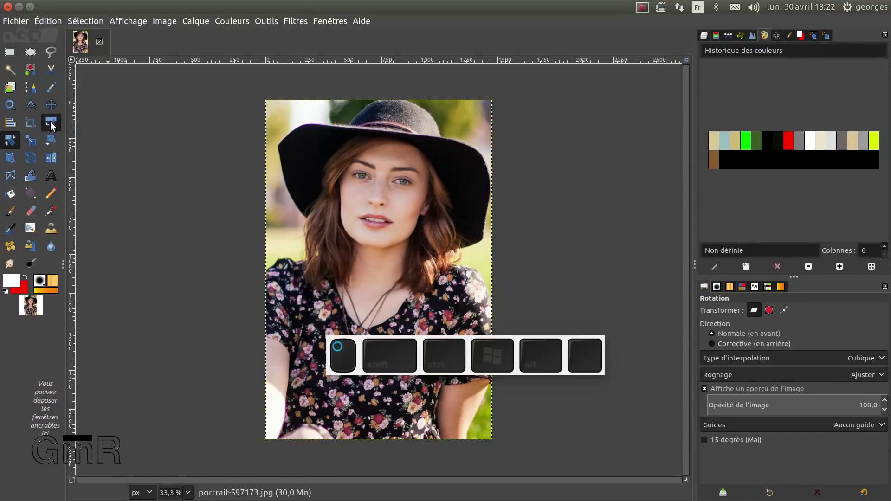
click(369, 182)
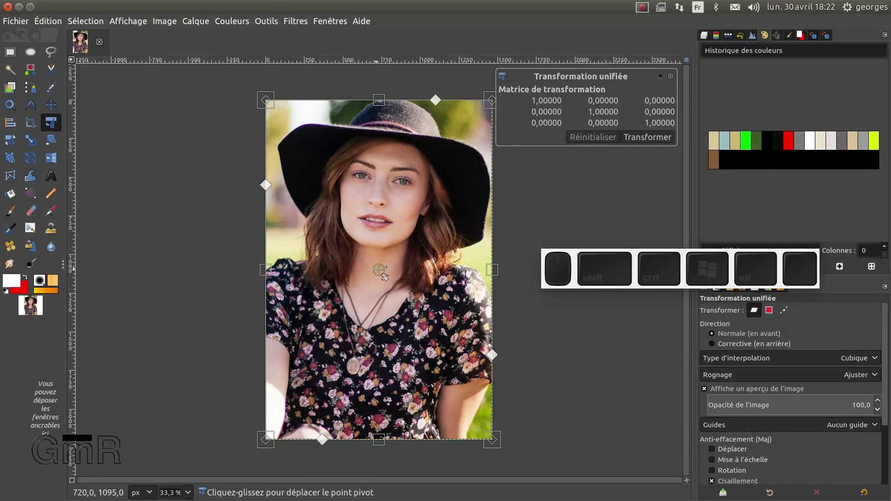
drag(379, 269, 362, 177)
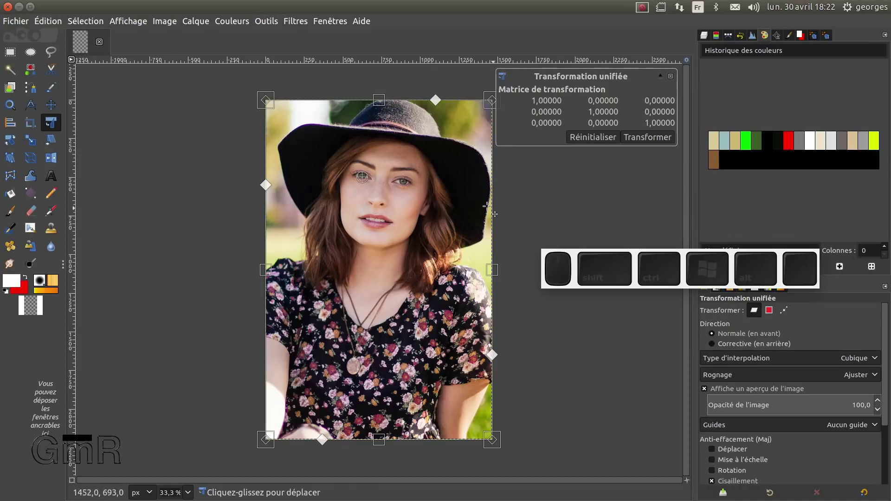
- Try rotating the portrait about the pivot and adjusting its upper-left corner, undoing each change
drag(509, 204, 545, 191)
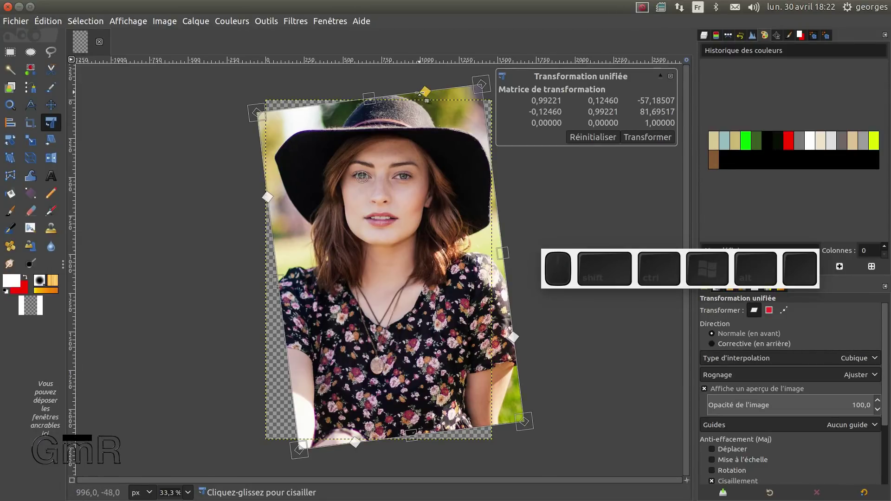
key(ctrl+z)
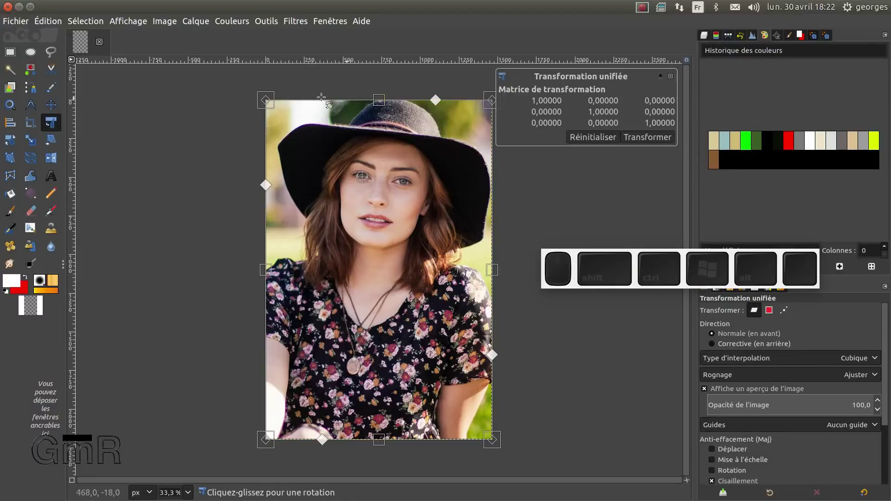
mouse_move(268, 101)
mouse_down()
mouse_move(313, 159)
mouse_move(310, 139)
mouse_move(256, 127)
mouse_move(249, 209)
mouse_move(278, 220)
mouse_move(286, 140)
mouse_move(264, 103)
mouse_up()
drag(262, 101, 267, 103)
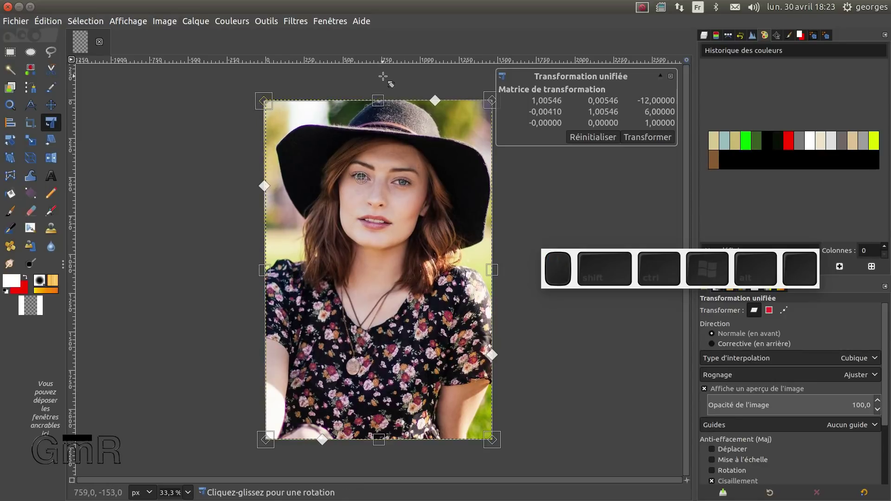
key(ctrl+z)
- Scale the portrait layer down to about 81% in width and height from its upper edge and left side
drag(379, 101, 381, 167)
drag(265, 301, 315, 301)
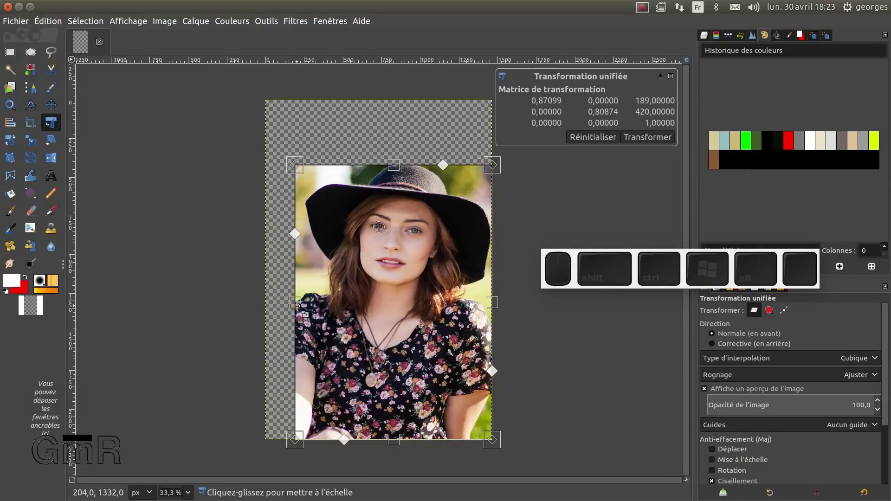
mouse_move(298, 305)
mouse_down()
mouse_move(325, 289)
mouse_move(329, 295)
mouse_move(312, 299)
mouse_move(328, 300)
mouse_move(308, 300)
mouse_move(334, 301)
mouse_move(305, 301)
mouse_move(368, 273)
mouse_move(302, 311)
mouse_move(344, 274)
mouse_move(341, 288)
mouse_move(304, 303)
mouse_up()
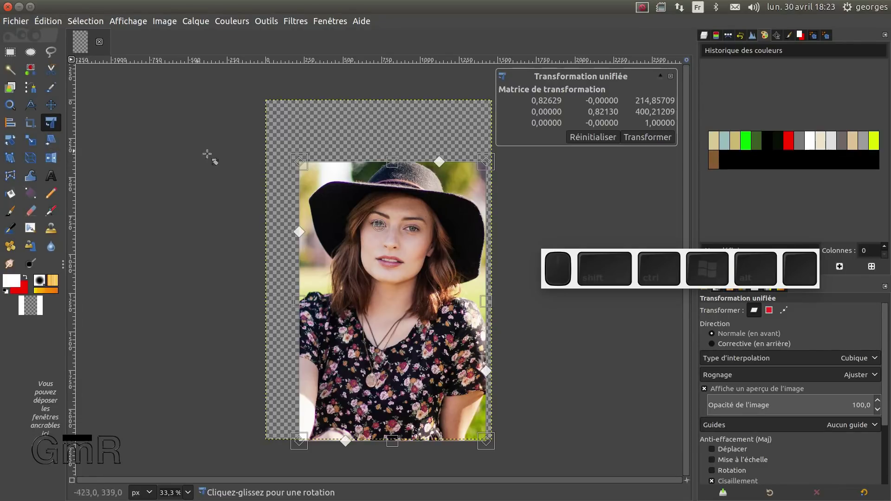
- Try moving, vertically squashing and horizontally shearing the portrait layer with the unified transformation handles
drag(394, 254, 382, 211)
drag(411, 124, 363, 273)
key(shift)
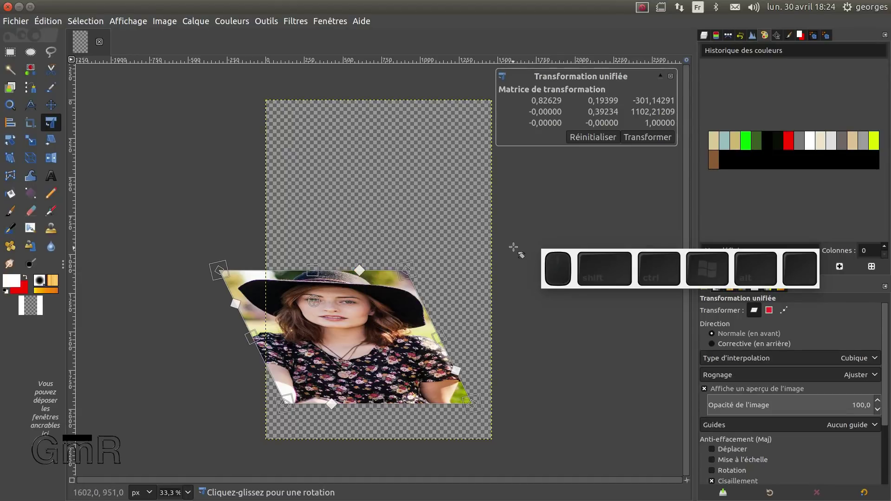
drag(363, 273, 371, 244)
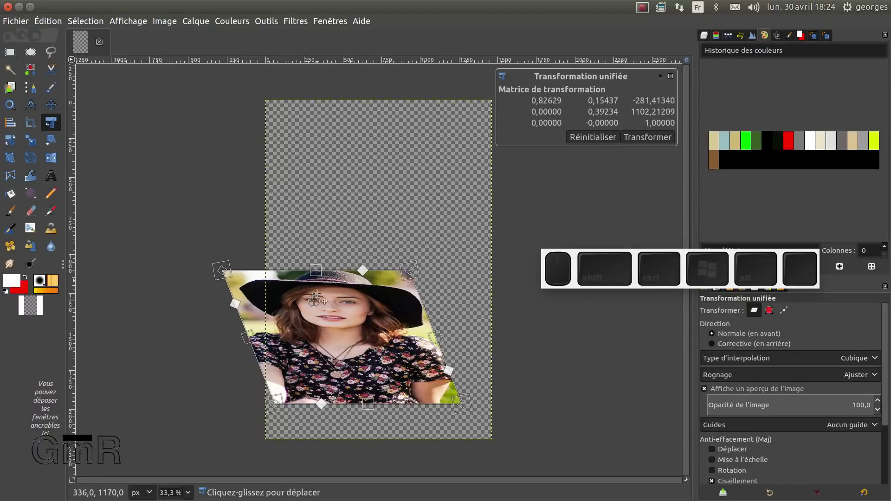
- Undo the latest shear, squash and move changes of the unified transformation
key(ctrl+z)
key(ctrl+z)
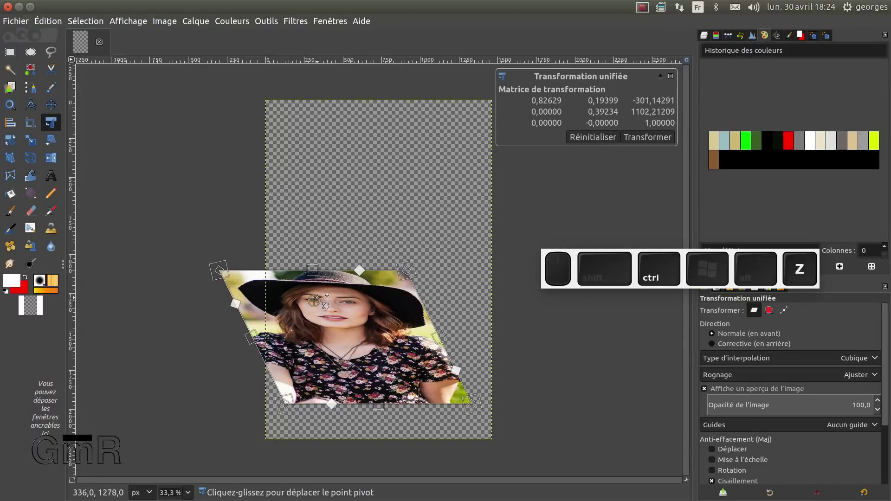
key(ctrl+z)
key(ctrl+z)
key(ctrl+z)
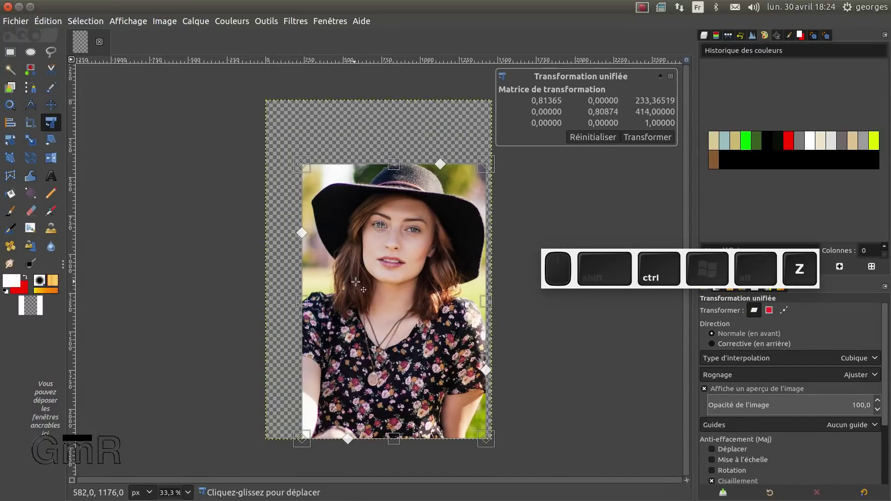
- Centre the scaled portrait on the canvas and add one vertical and one horizontal guide crossing near the middle
drag(381, 296, 362, 271)
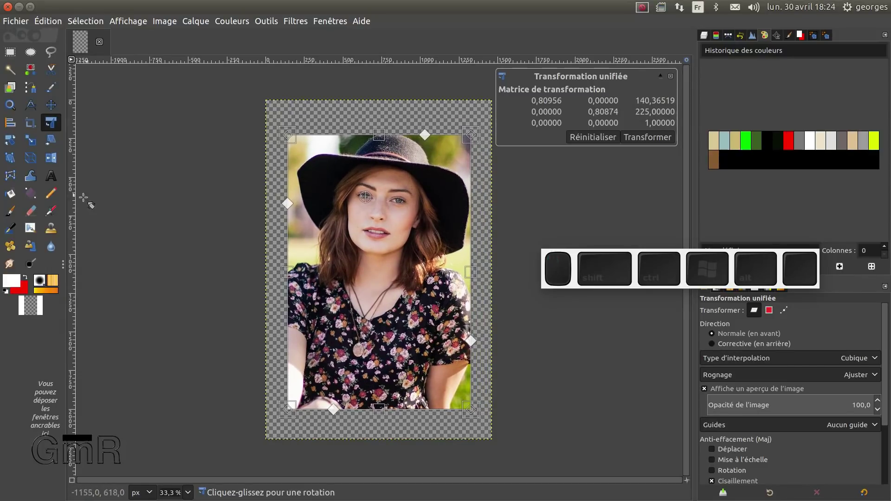
drag(75, 218, 379, 246)
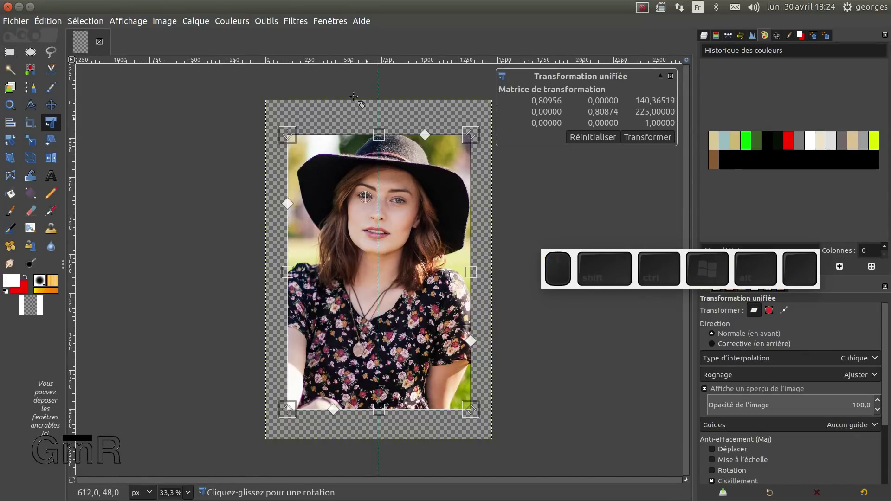
drag(356, 61, 371, 258)
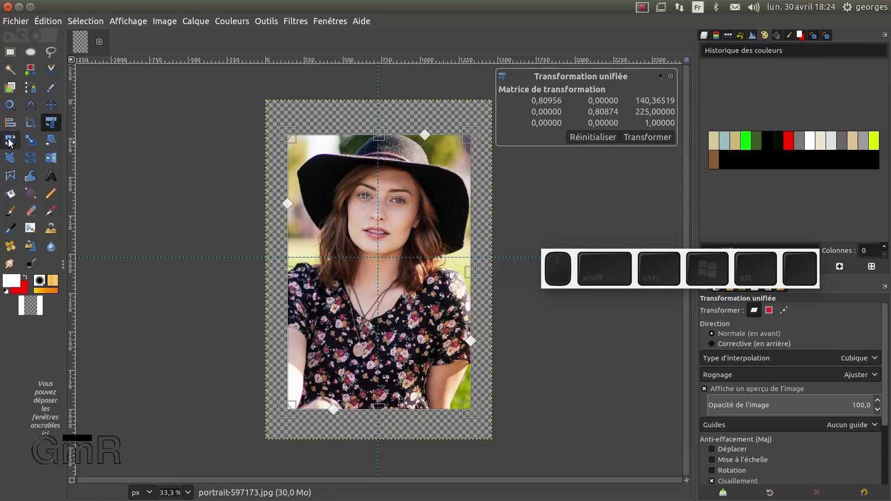
- Apply the pending unified transformation by switching to the Rotation tool
click(9, 142)
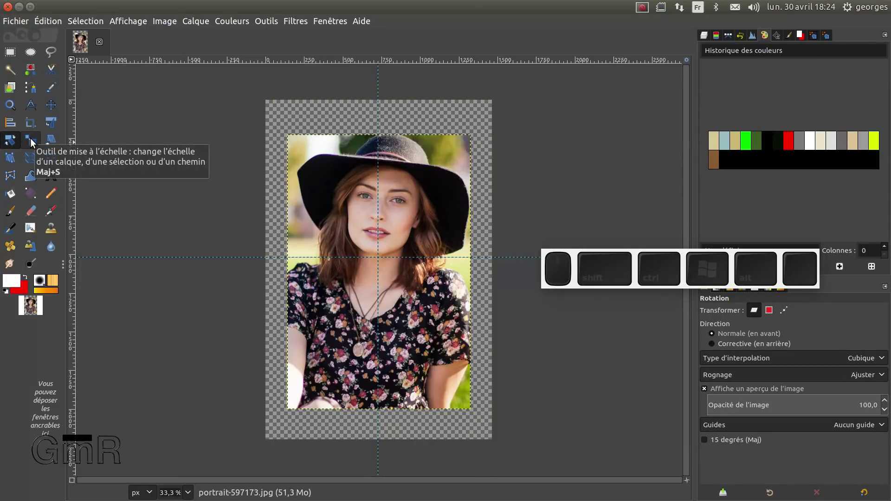
- Scale the portrait layer to 1182 x 1770 px and apply it by switching to the Shear tool
click(30, 137)
click(293, 155)
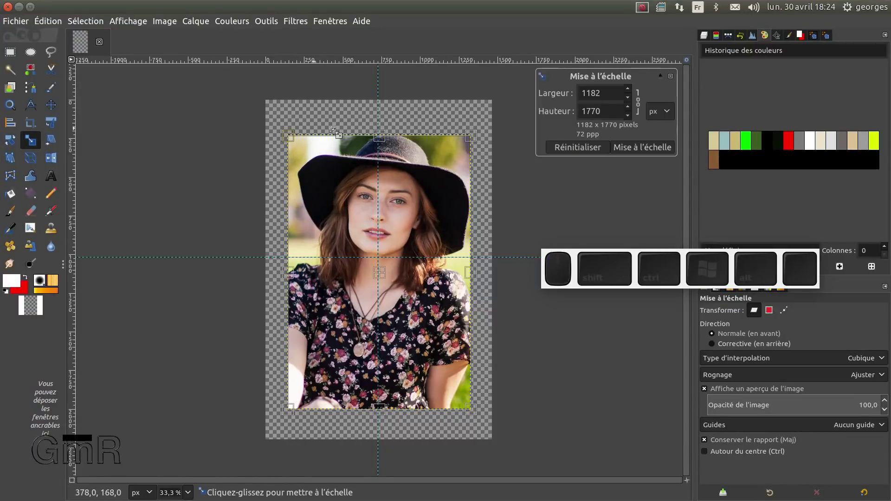
click(51, 140)
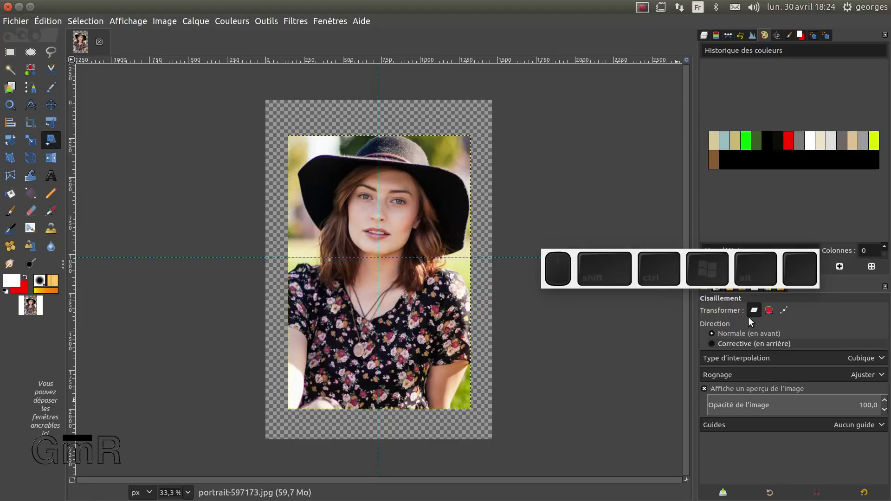
drag(688, 265, 670, 166)
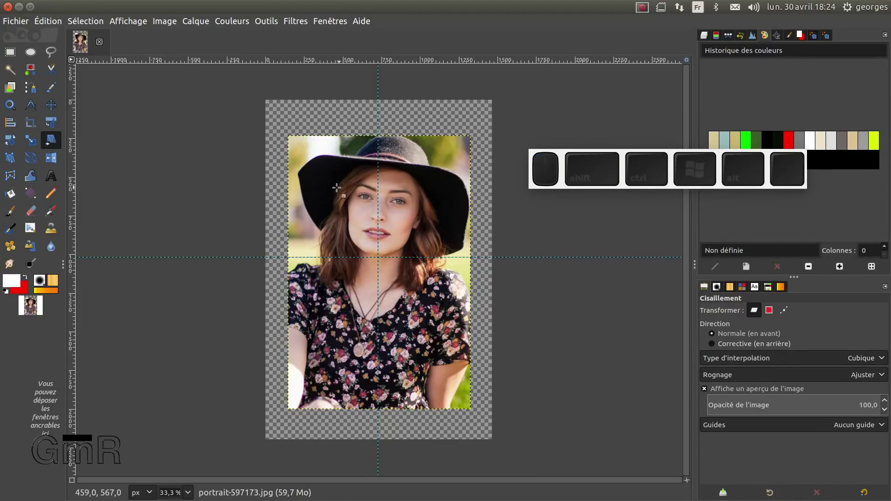
- Place two Handle Transform handles, beside the hat brim and near the portrait's upper corner, and use them to slightly shrink and rotate the layer
click(10, 158)
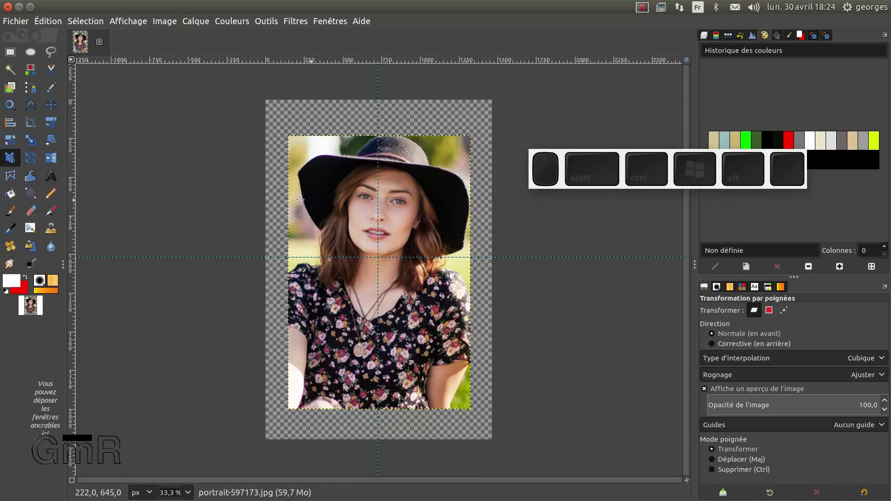
click(300, 199)
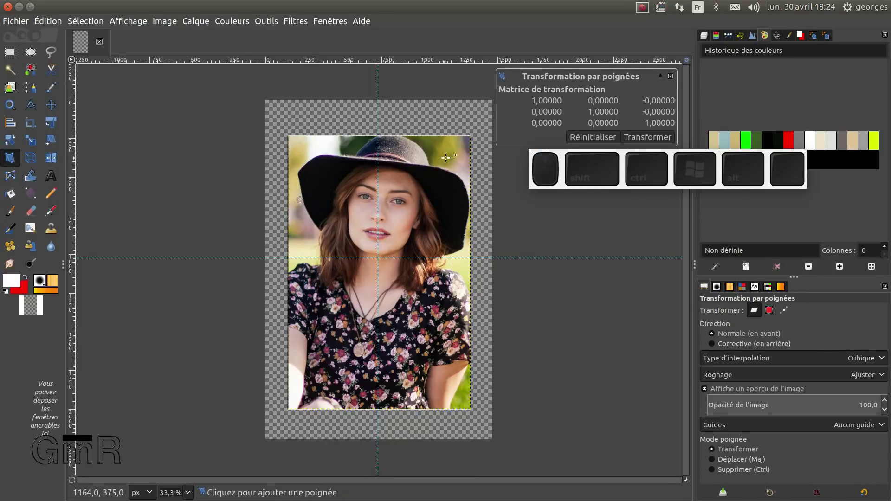
mouse_move(456, 146)
mouse_down()
mouse_move(450, 182)
mouse_move(406, 177)
mouse_move(370, 190)
mouse_move(451, 145)
mouse_up()
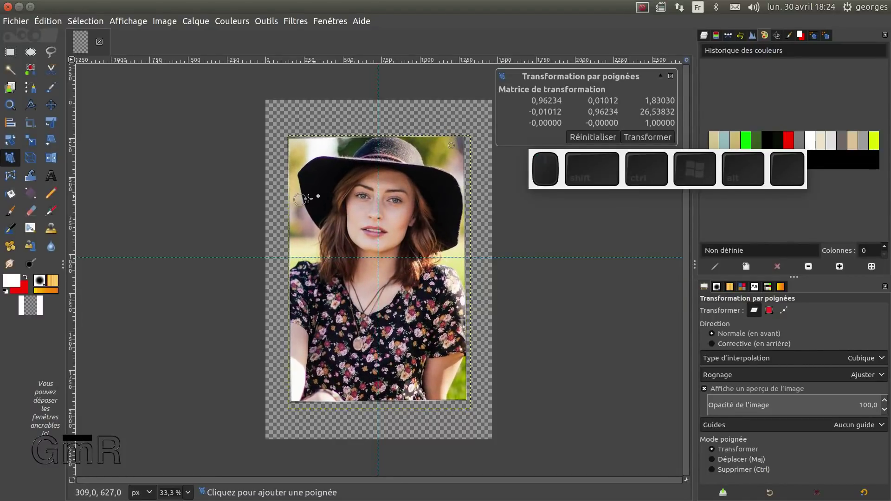
mouse_move(293, 199)
mouse_down()
mouse_move(312, 196)
mouse_move(314, 218)
mouse_move(328, 212)
mouse_move(317, 197)
mouse_move(314, 216)
mouse_move(303, 212)
mouse_move(294, 197)
mouse_up()
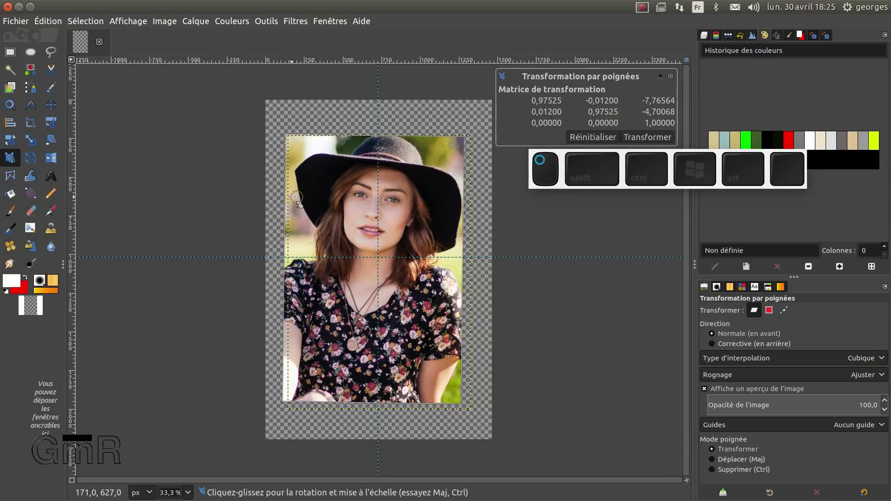
- Apply the handle transformation by switching to the Perspective tool, then try shifting the portrait's upper-left corner and undo that perspective change
click(36, 159)
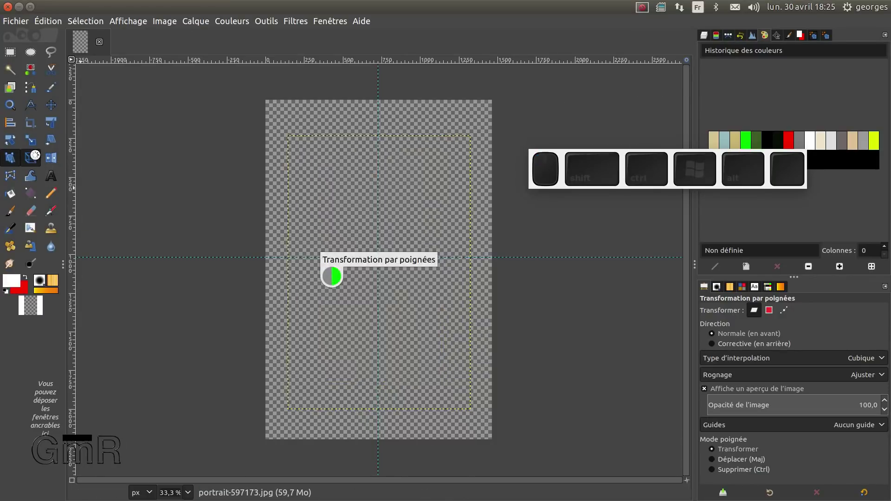
mouse_move(344, 187)
mouse_down()
mouse_move(356, 212)
mouse_move(330, 190)
mouse_up()
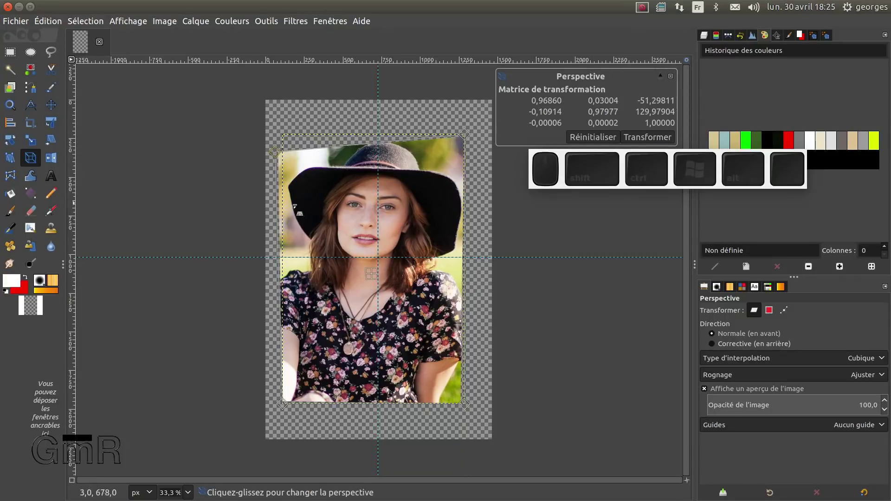
key(ctrl+z)
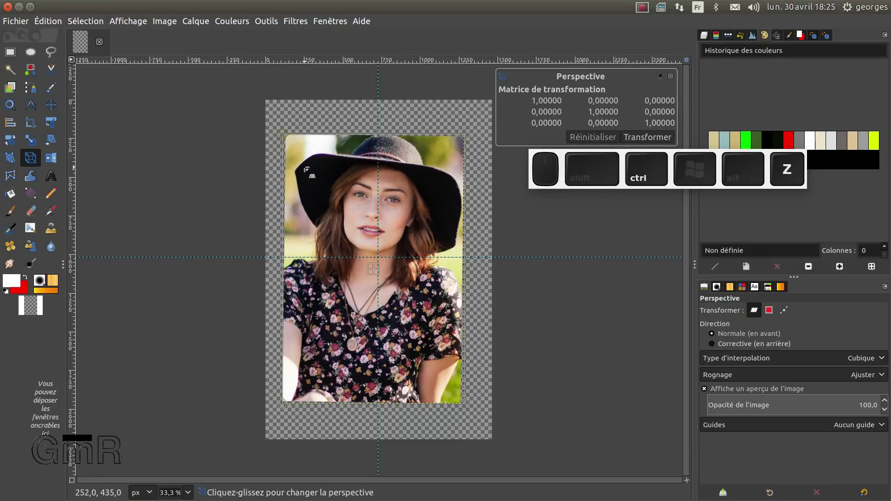
- Flip the portrait layer horizontally about the vertical guide several times, leaving it mirrored
click(54, 163)
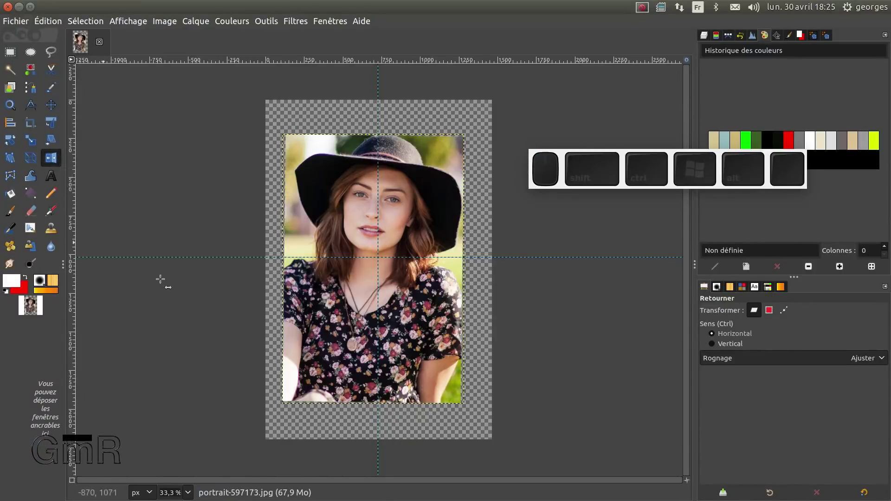
key(ctrl)
scroll(407, 265, up, 1)
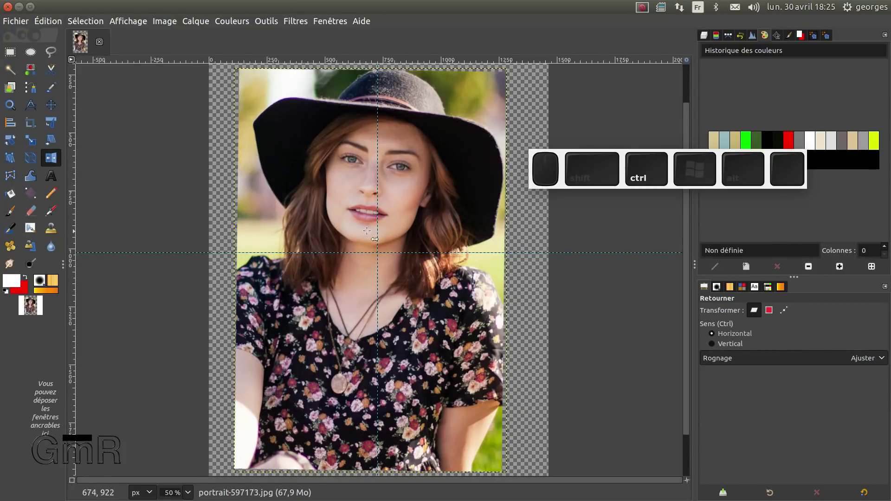
click(377, 210)
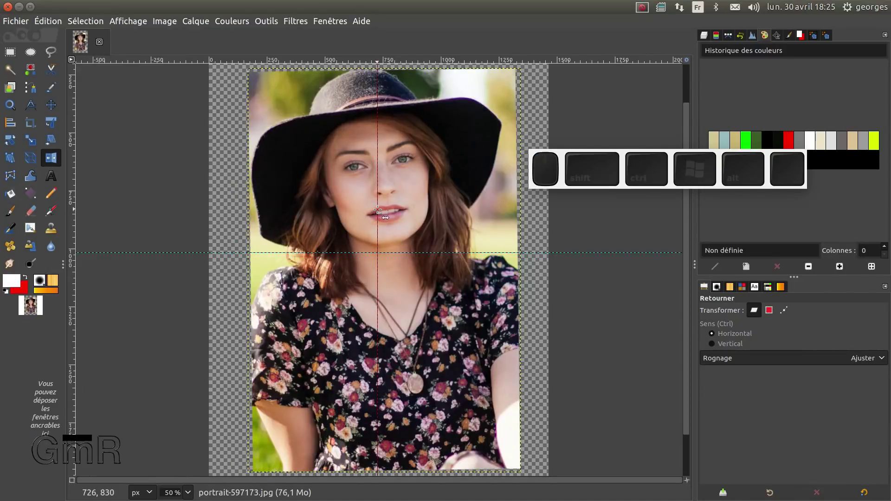
click(378, 211)
click(378, 211)
- Flip the portrait layer vertically about the horizontal guide several times, leaving it upside down
ctrl+scroll(377, 218, down, 1)
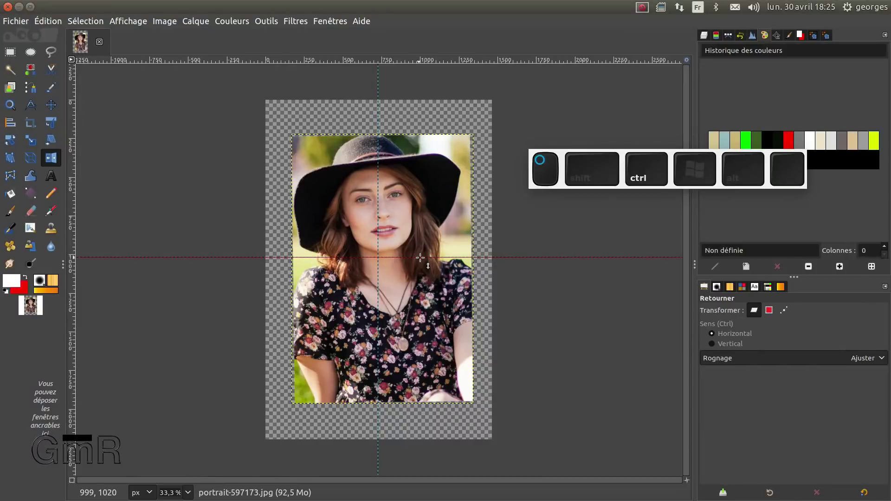
ctrl+click(420, 258)
click(419, 257)
click(420, 257)
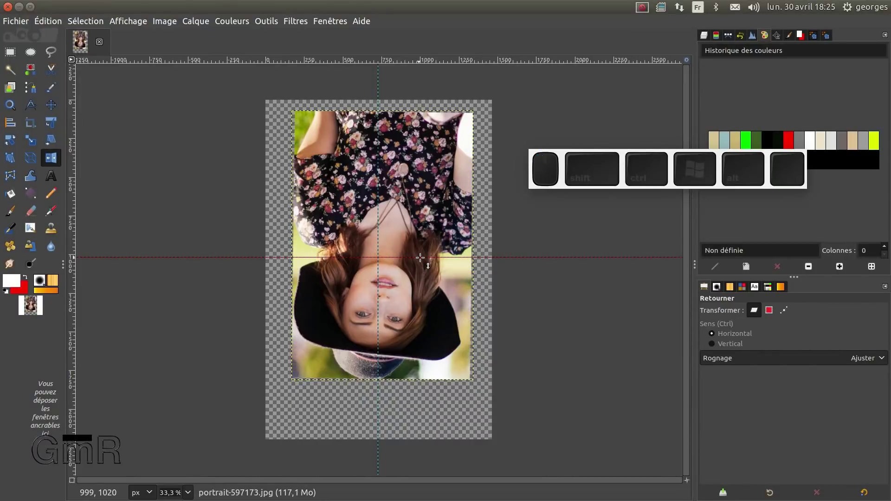
click(420, 258)
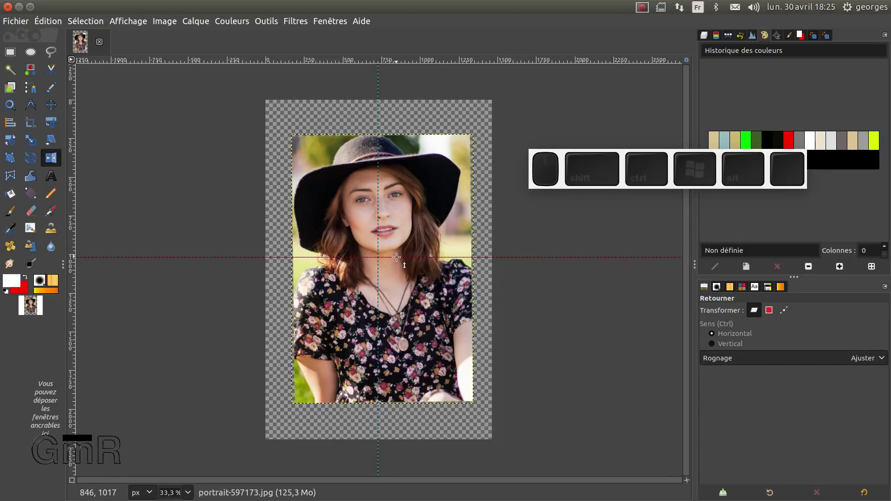
click(397, 257)
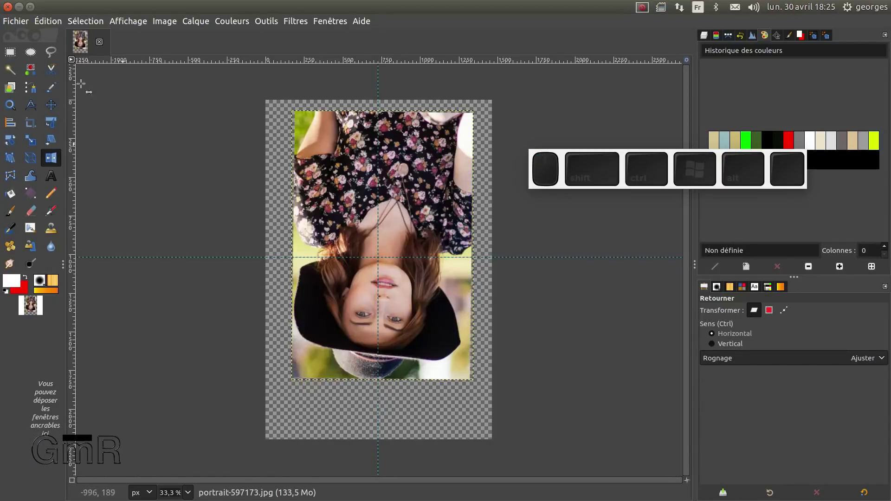
- Move the horizontal guide down to the eyes of the upside-down portrait and flip the layer vertically about it
click(51, 106)
drag(219, 257, 254, 317)
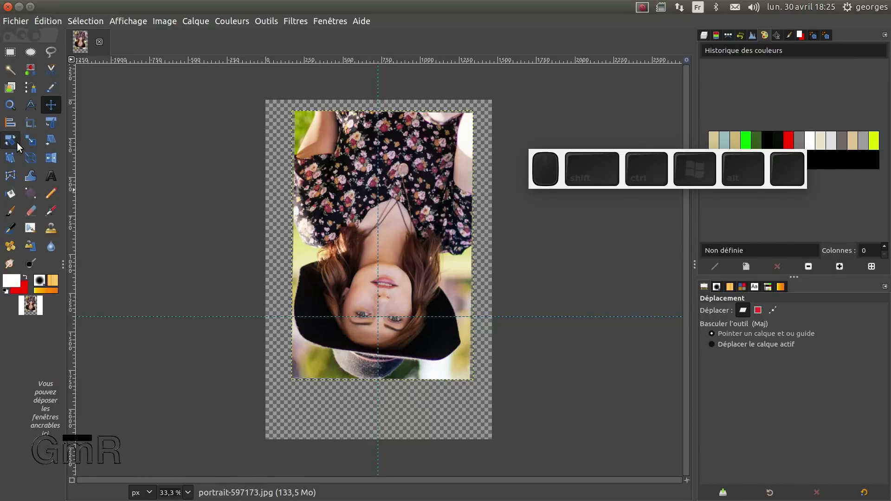
click(51, 158)
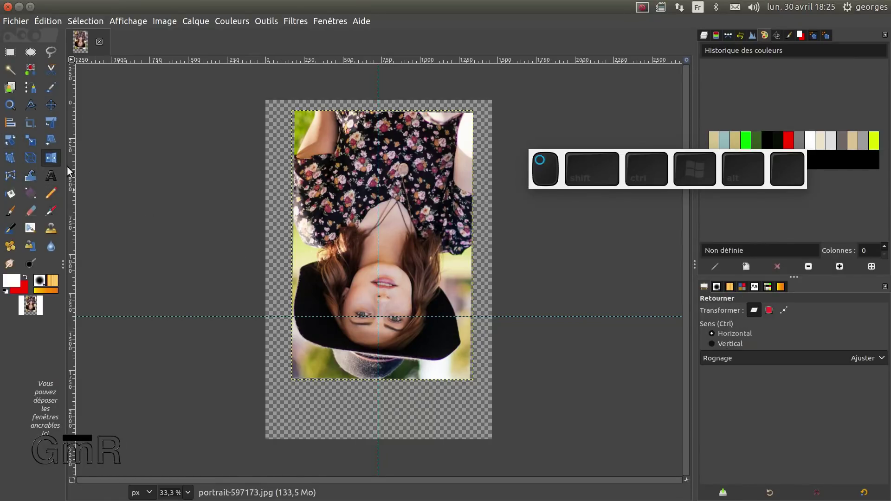
click(435, 316)
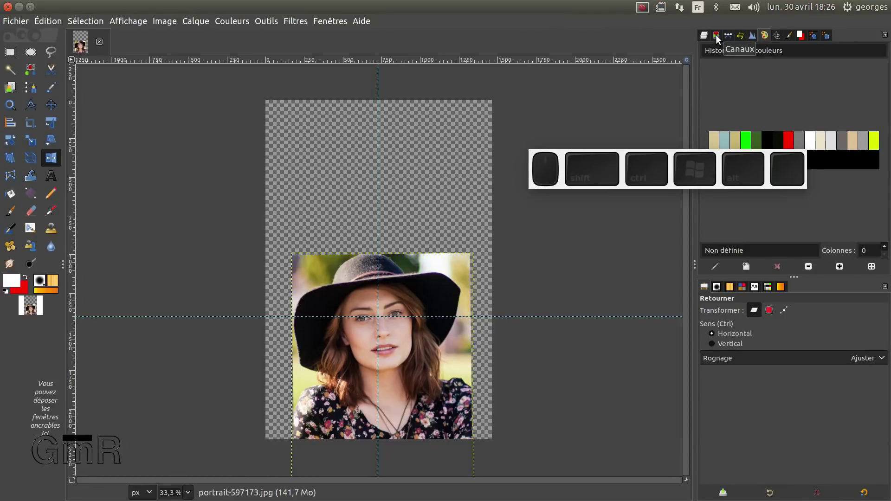
- Revert the picture to its base image state through the undo history
click(740, 35)
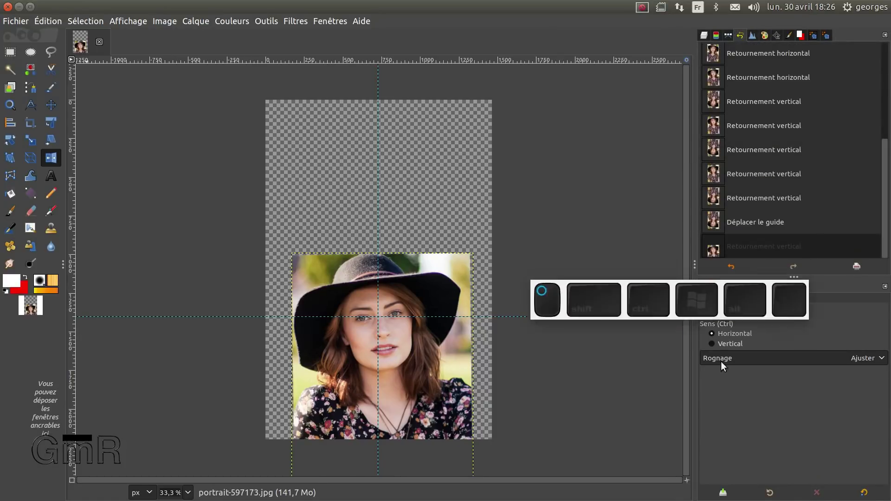
scroll(780, 156, up, 5)
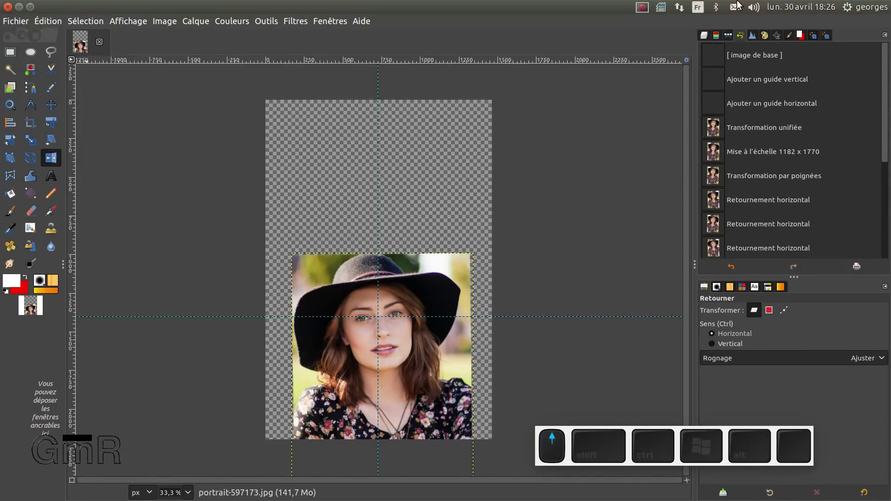
click(752, 59)
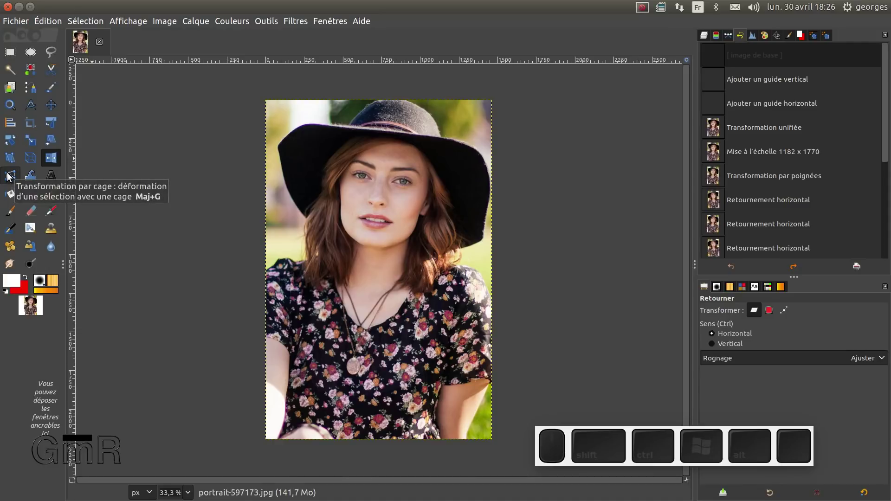
- Warp the face around the nose and eye with the Warp tool in move-pixels mode at size 272.73
click(31, 177)
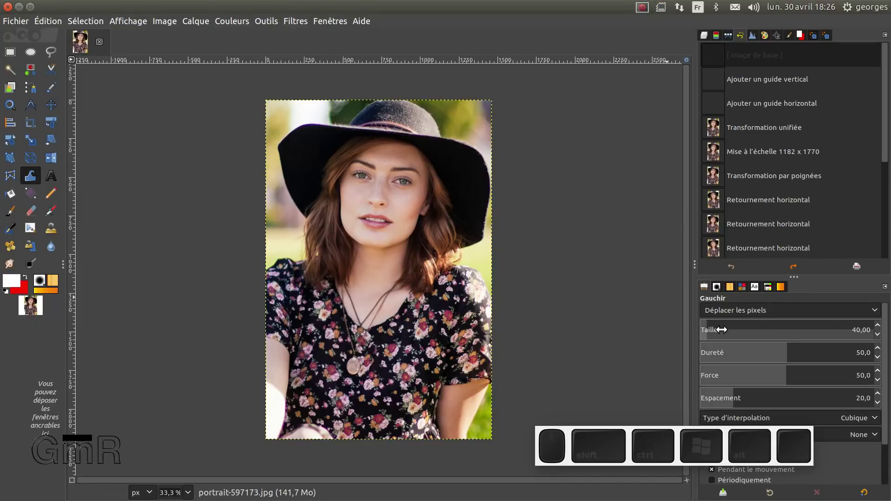
drag(721, 330, 747, 330)
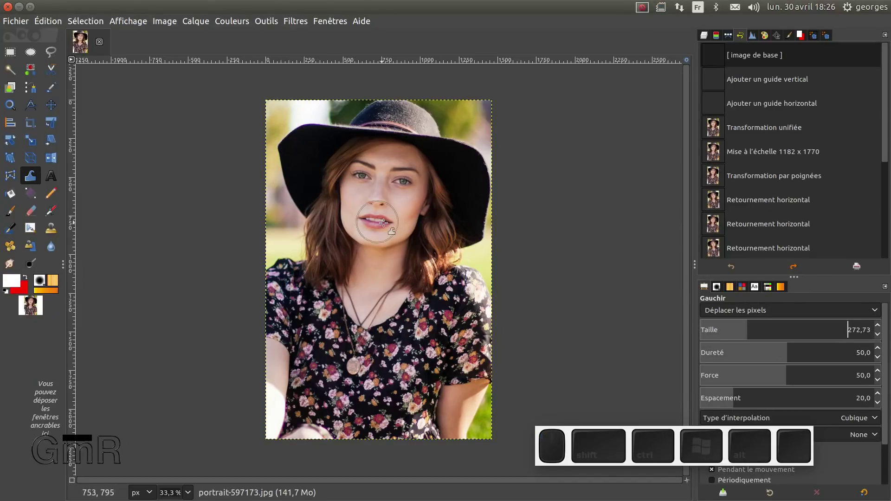
scroll(395, 216, up, 3)
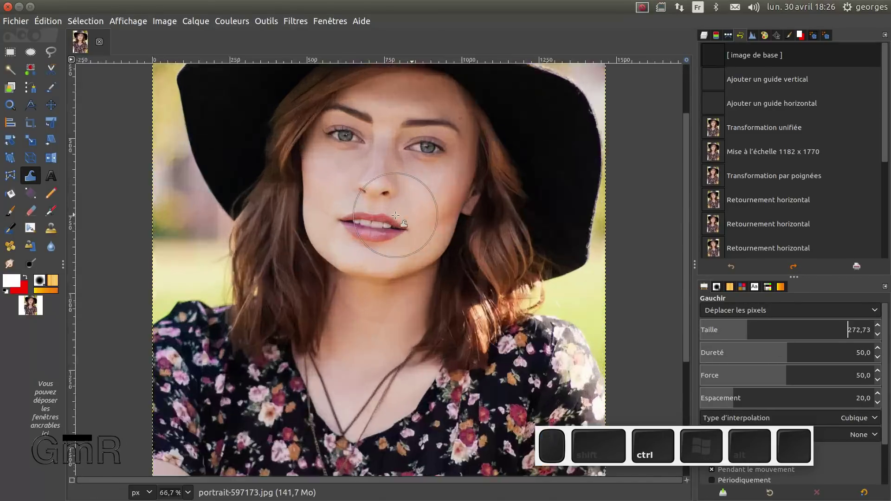
mouse_move(387, 174)
mouse_down()
mouse_move(333, 165)
mouse_move(369, 164)
mouse_move(388, 116)
mouse_move(446, 111)
mouse_up()
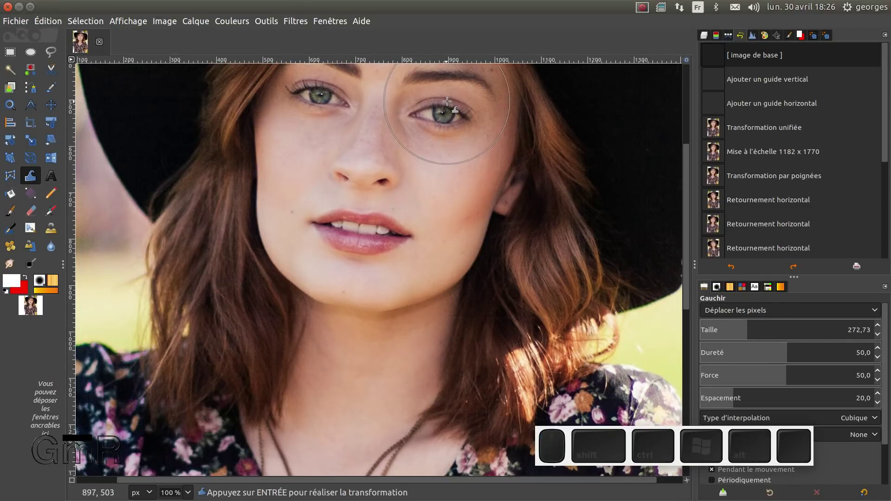
- Reduce the warp size to 115.55 and pull the outer corner of the eye nearer the visible ear outwards
click(710, 329)
drag(710, 330, 720, 330)
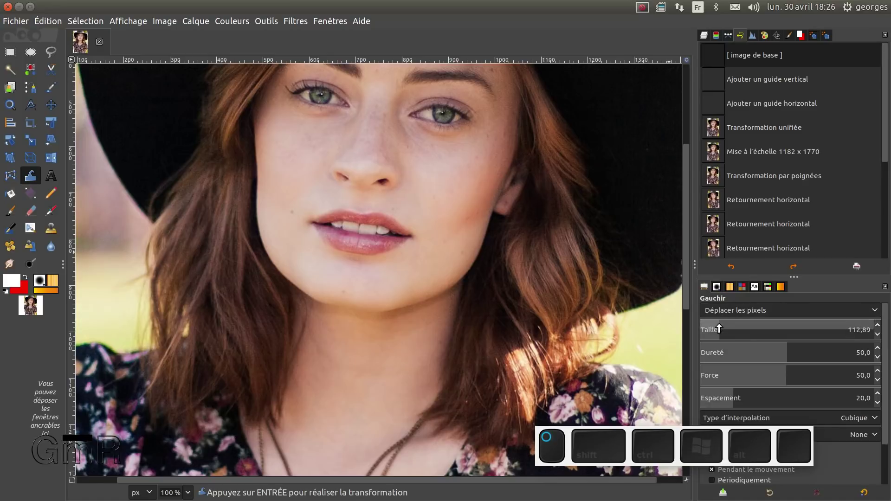
mouse_move(445, 95)
mouse_down()
mouse_move(419, 106)
mouse_move(458, 119)
mouse_move(486, 111)
mouse_up()
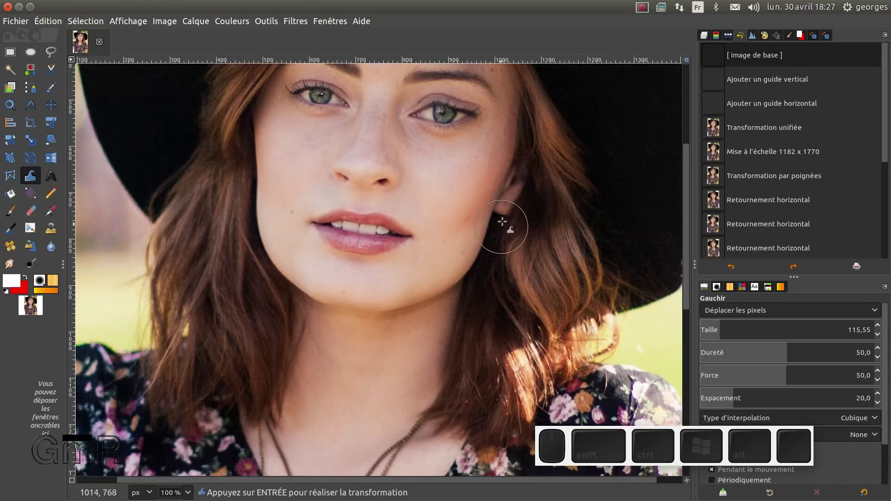
- Try slimming the jaw below the visible ear with a warp size of 272.73, and undo the latest warp strokes
drag(726, 328, 747, 327)
mouse_move(464, 273)
mouse_down()
mouse_move(467, 255)
mouse_move(479, 246)
mouse_move(486, 255)
mouse_move(522, 228)
mouse_up()
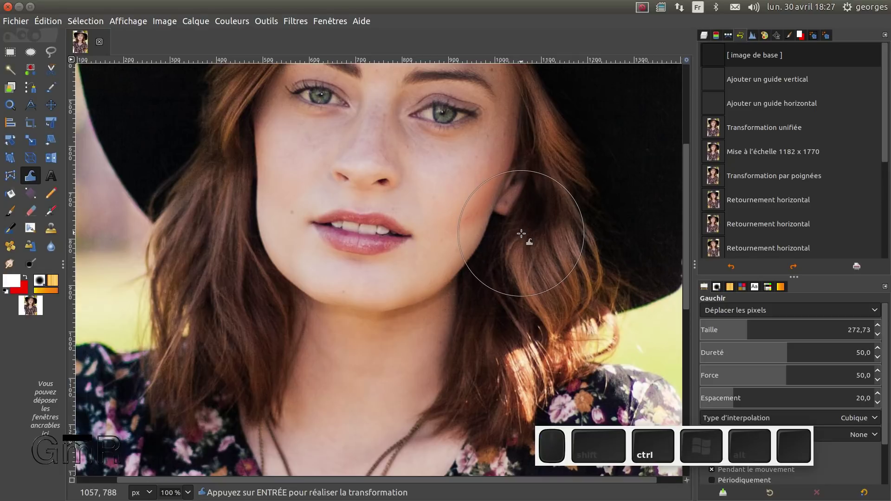
key(ctrl+z)
key(ctrl+z)
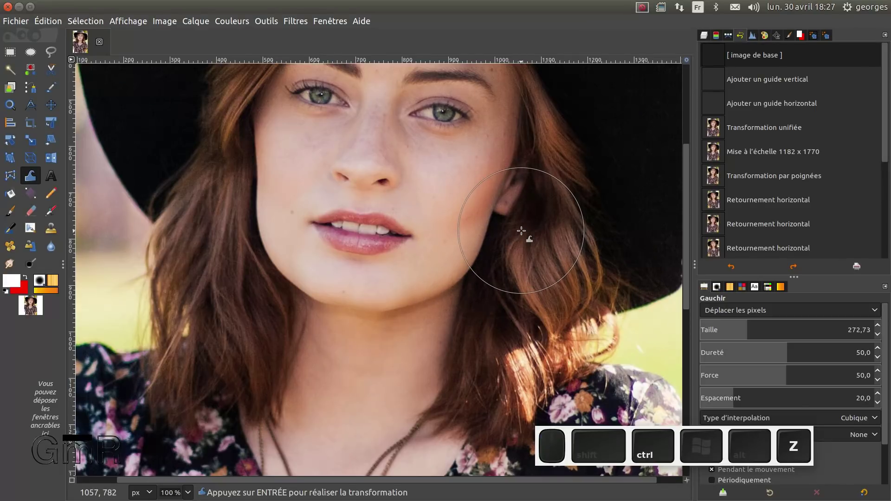
- Nudge both sides of the jawline slightly inwards with short warp strokes
drag(479, 267, 474, 264)
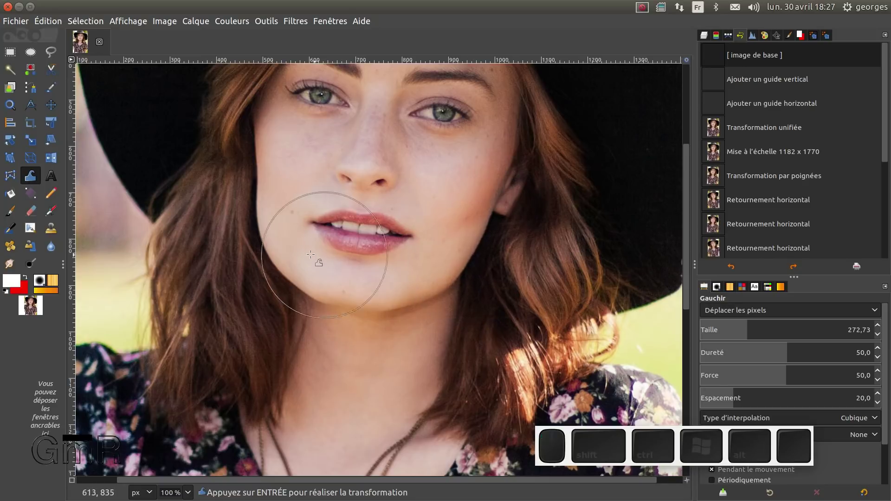
mouse_move(261, 236)
mouse_down()
mouse_move(271, 230)
mouse_move(259, 208)
mouse_up()
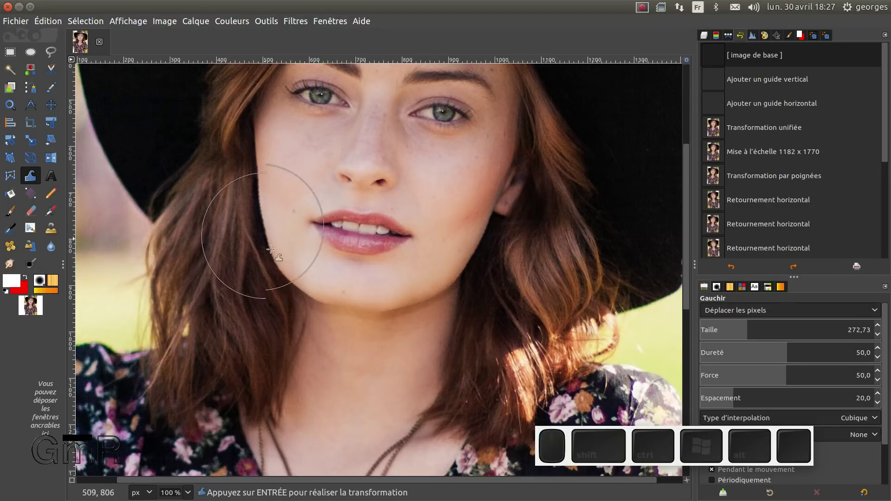
drag(274, 266, 281, 260)
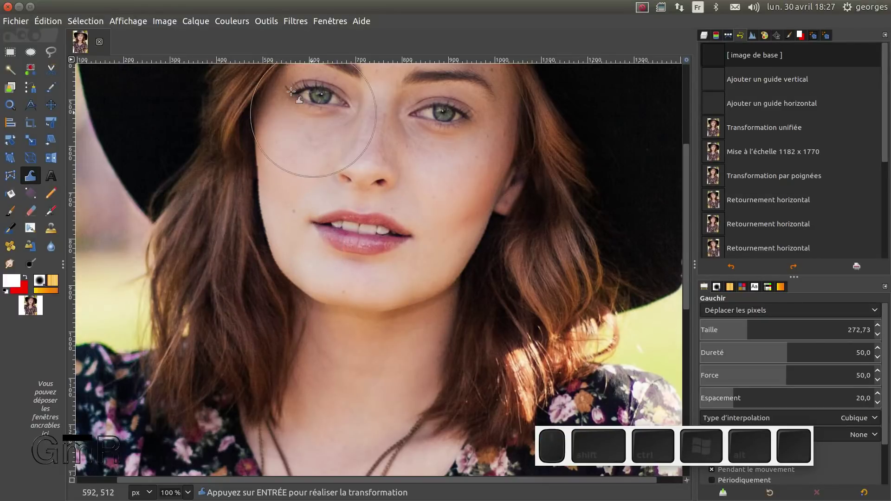
click(300, 20)
mouse_move(328, 112)
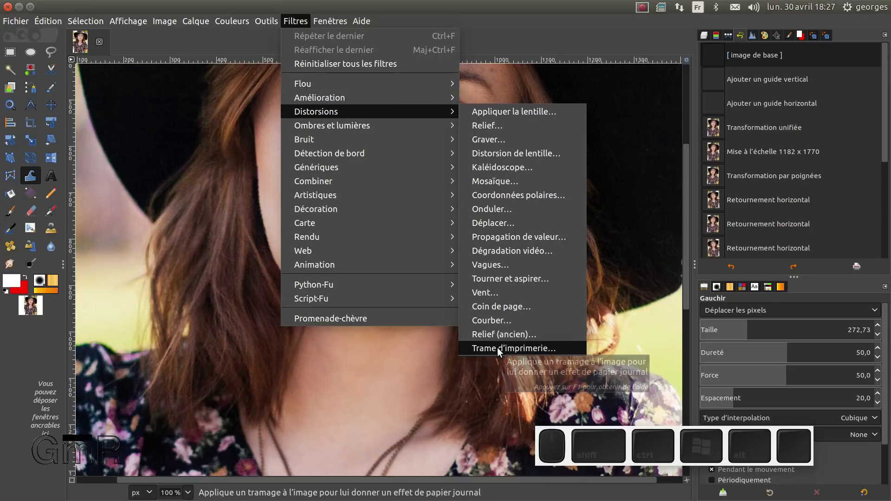
click(611, 30)
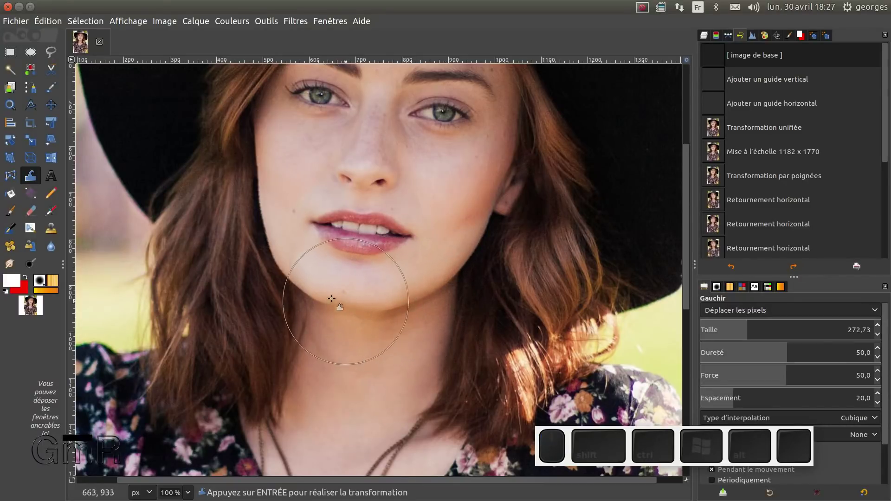
- Push the hair and face edges on both sides of the portrait with short Warp strokes at size 272.73
drag(283, 267, 374, 223)
ctrl+scroll(371, 232, down, 1)
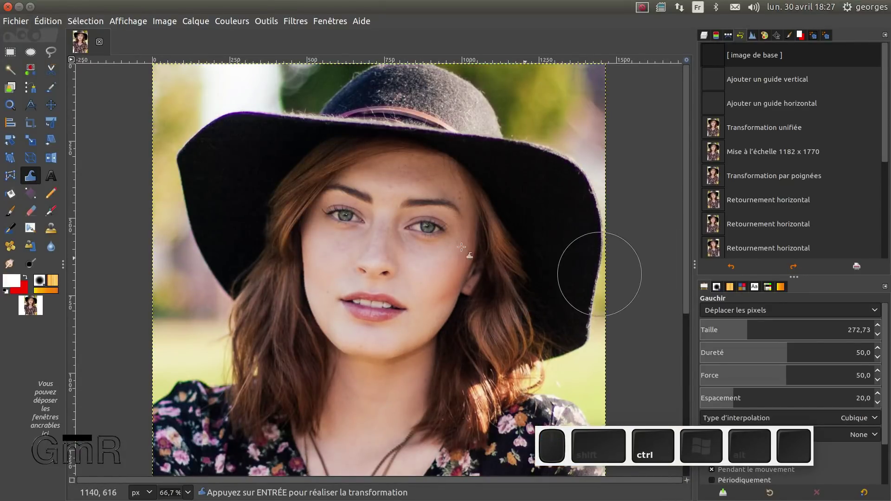
drag(298, 215, 298, 255)
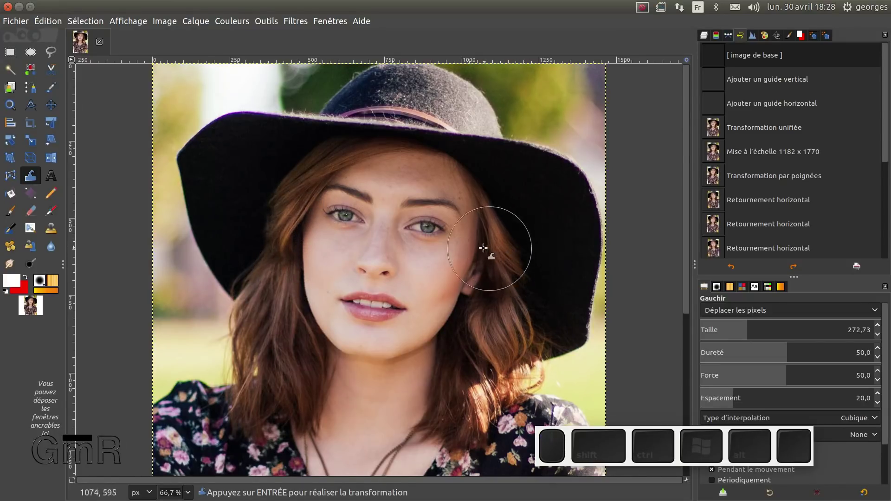
drag(473, 263, 466, 276)
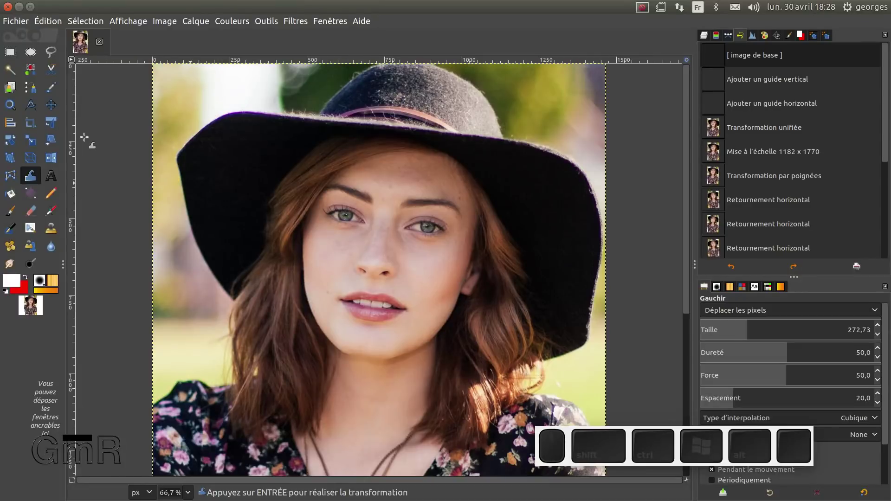
- Start an empty text object on the hat brim, examine its separate text editor and the selected-font option, and close the editor
click(55, 176)
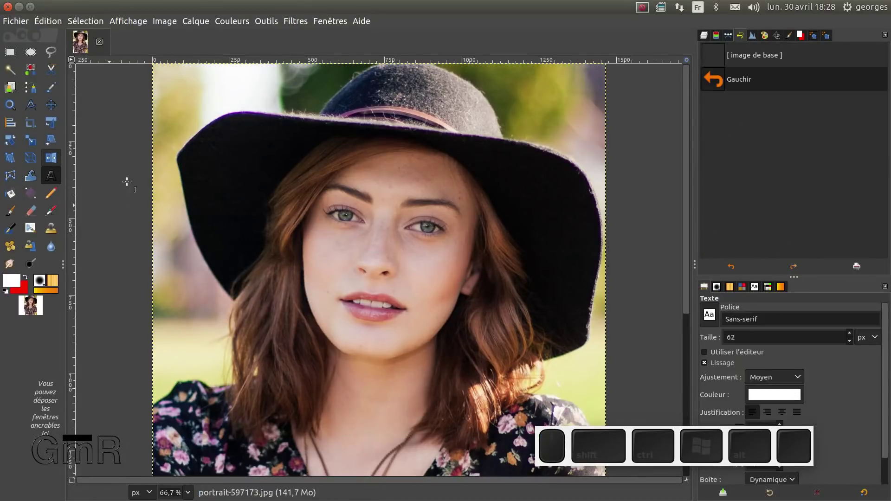
click(258, 164)
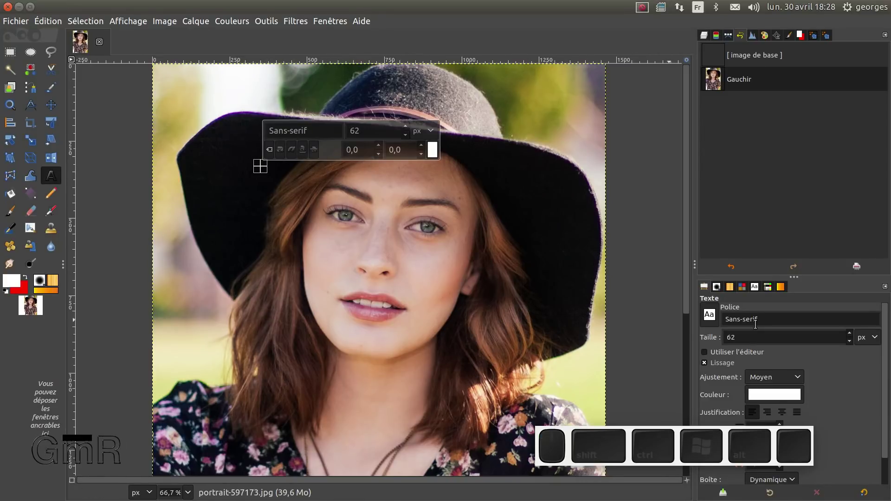
click(704, 352)
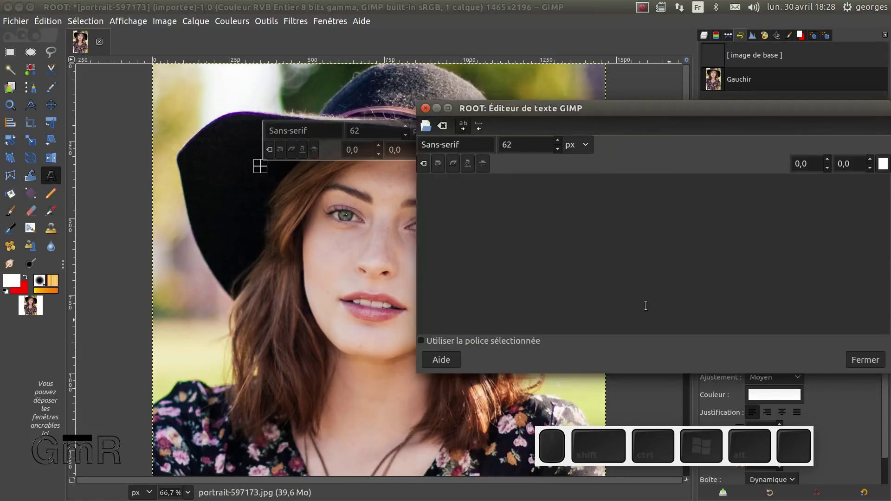
drag(624, 110, 431, 112)
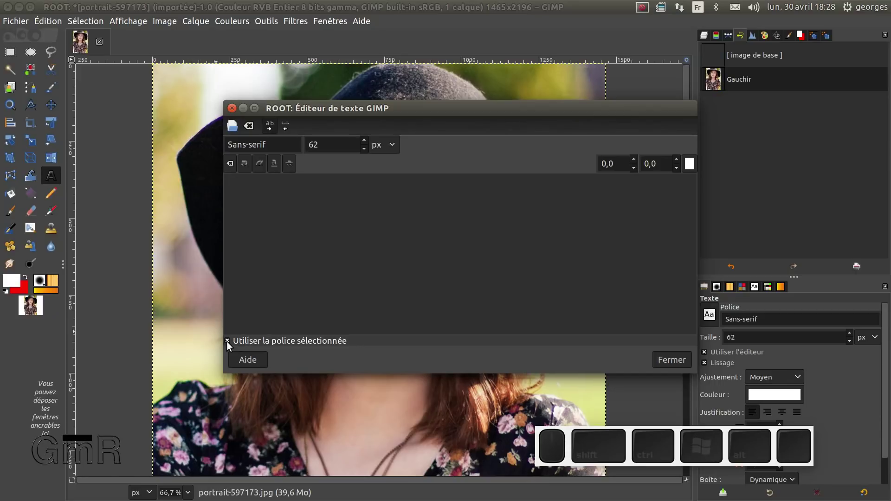
click(231, 108)
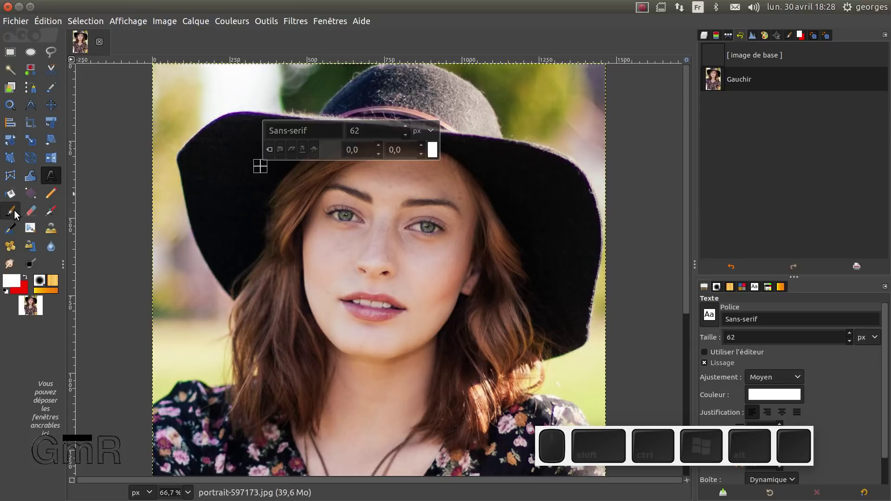
- Activate the MyPaint Brush tool, enlarge its options area and choose the charcoal 01 brush
click(31, 230)
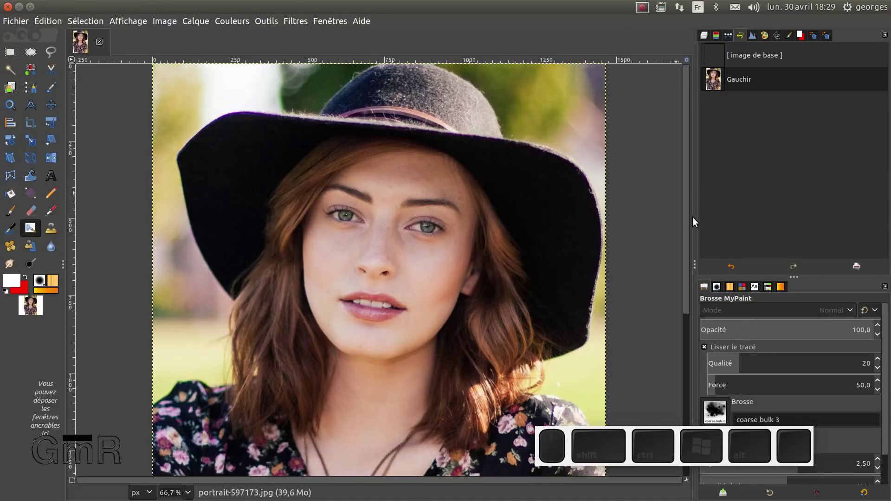
drag(806, 279, 800, 245)
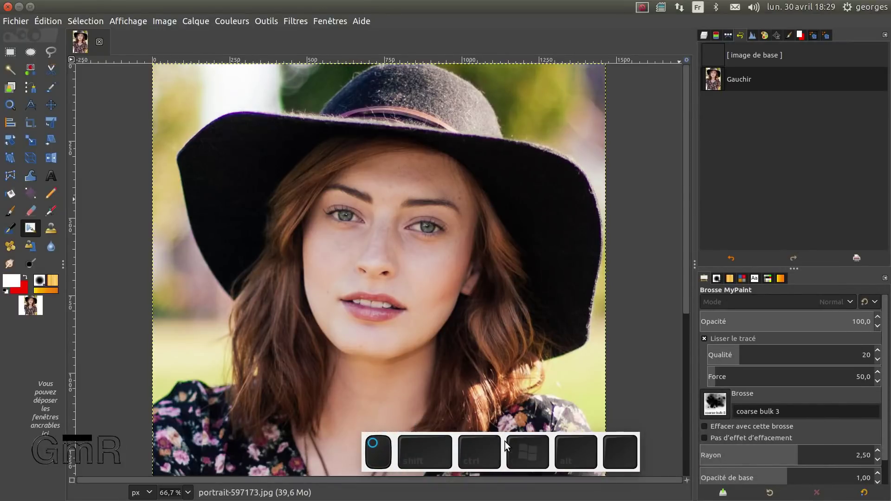
click(718, 407)
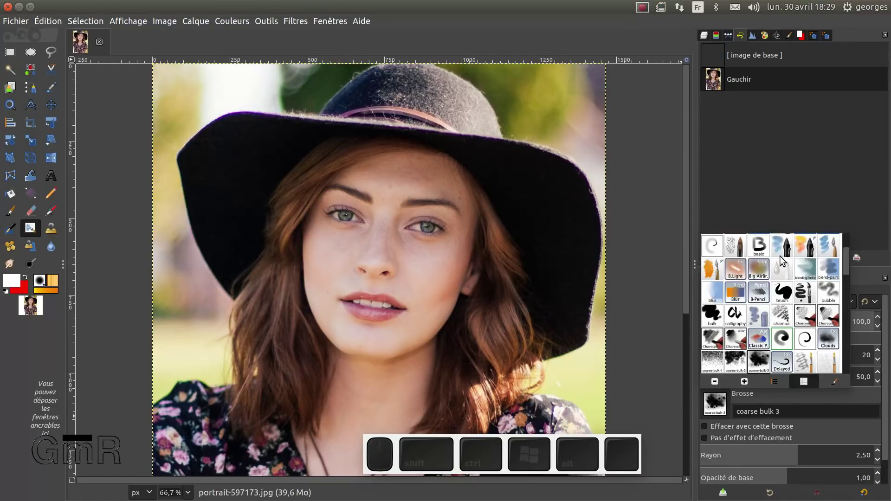
scroll(782, 260, down, 1)
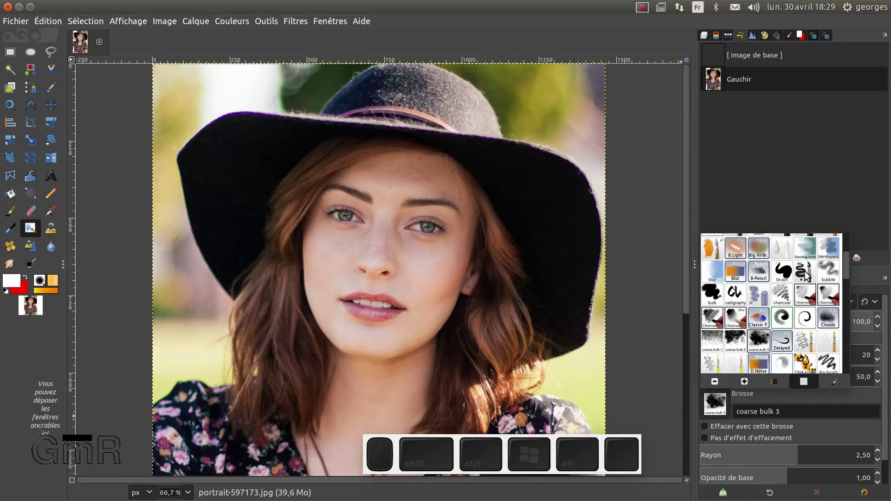
double_click(804, 295)
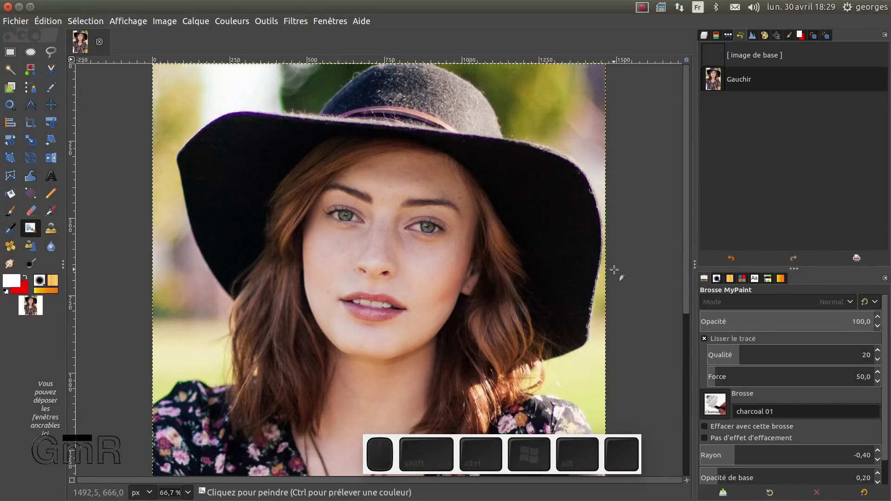
- Paint thin beige MyPaint strokes under the eye nearer the visible ear
key(b)
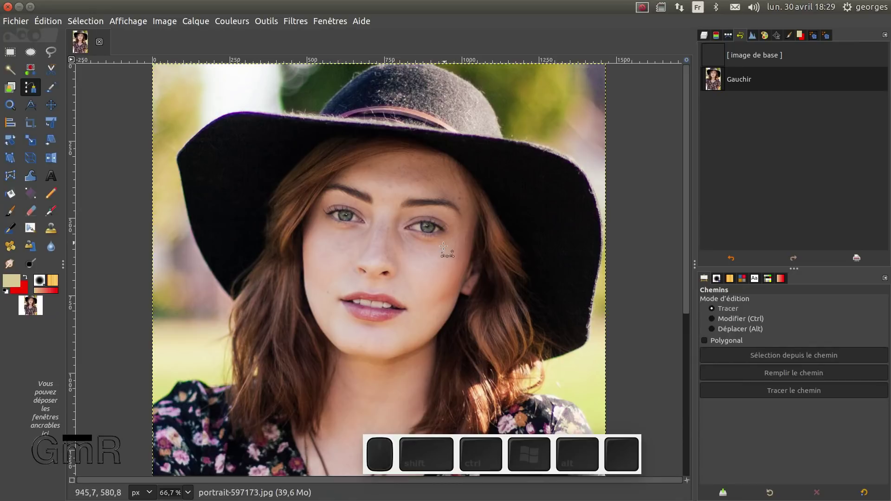
click(29, 228)
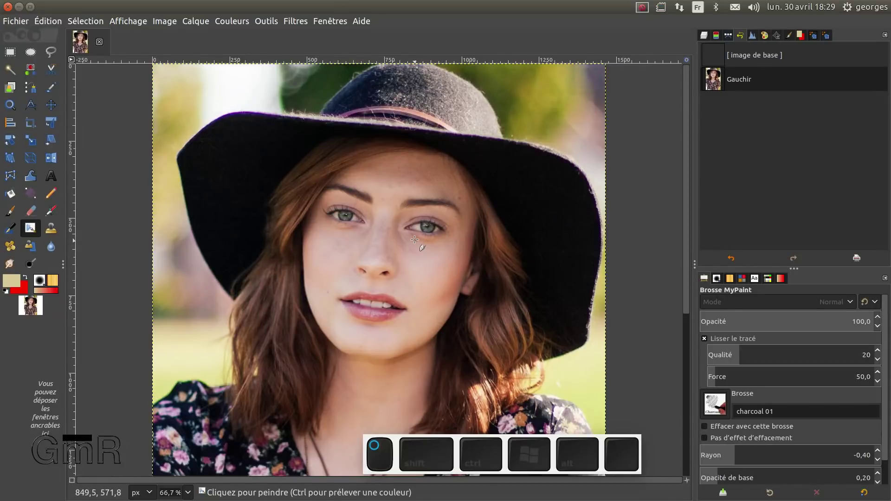
drag(443, 245, 451, 235)
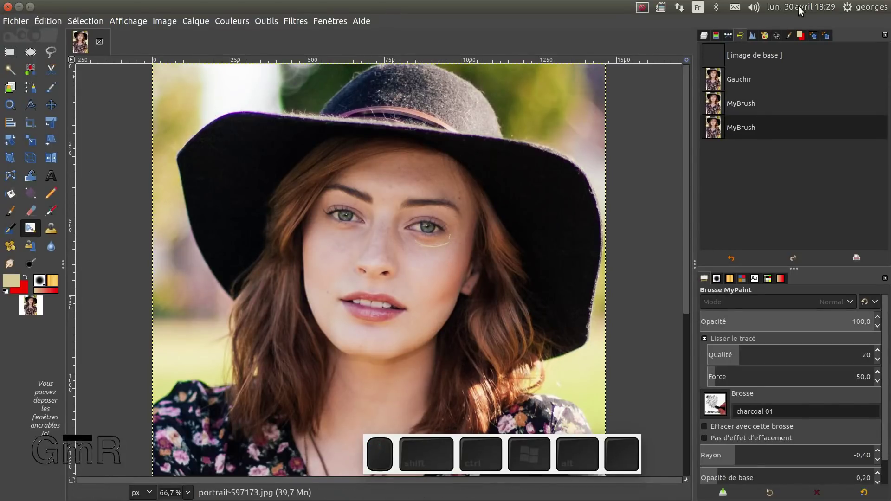
- Pick the skin-toned beige from the colour history, set the MyPaint brush radius to 0.58 and paint again under the same eye
click(800, 35)
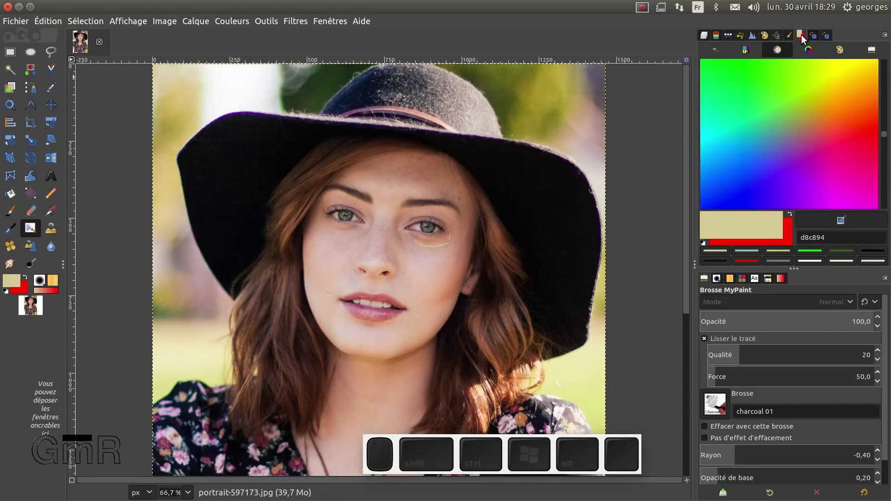
click(764, 35)
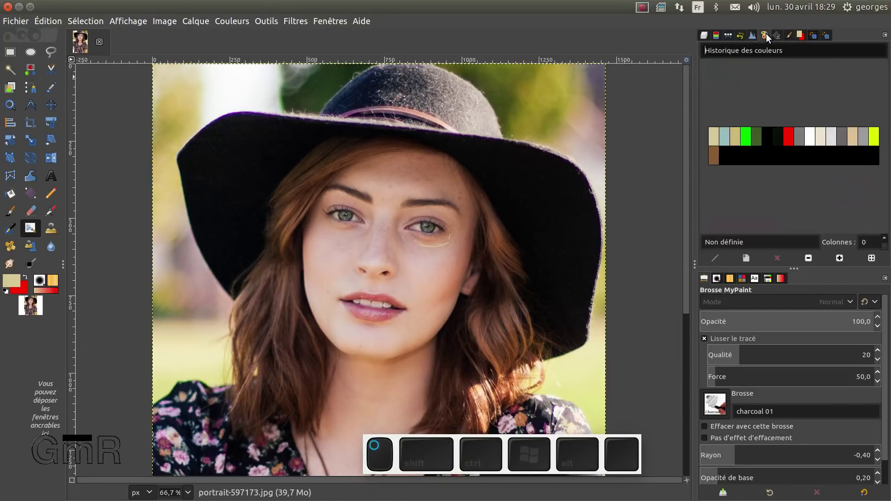
click(851, 136)
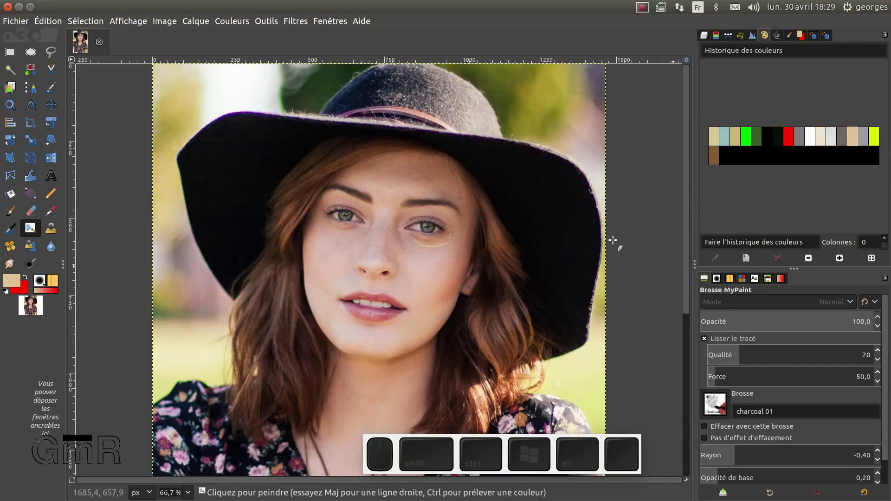
drag(736, 455, 757, 455)
mouse_move(415, 247)
mouse_down()
mouse_move(452, 241)
mouse_move(420, 250)
mouse_up()
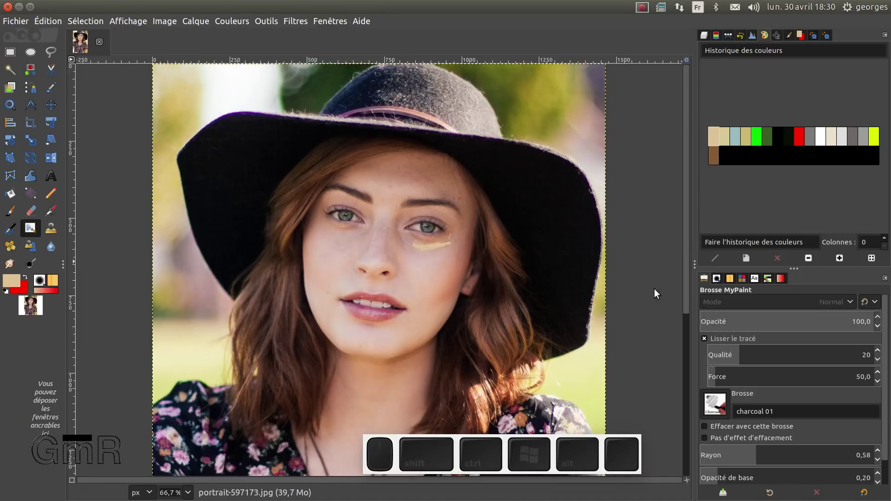
- Reduce the Paintbrush size to 29.02 and paint beige dabs and a stroke under the eye farther from the visible ear
click(11, 212)
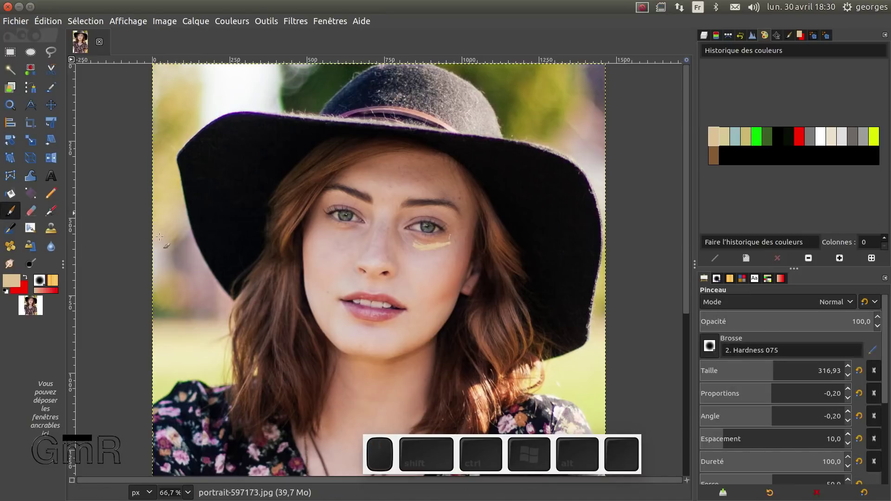
click(723, 371)
drag(723, 374, 718, 374)
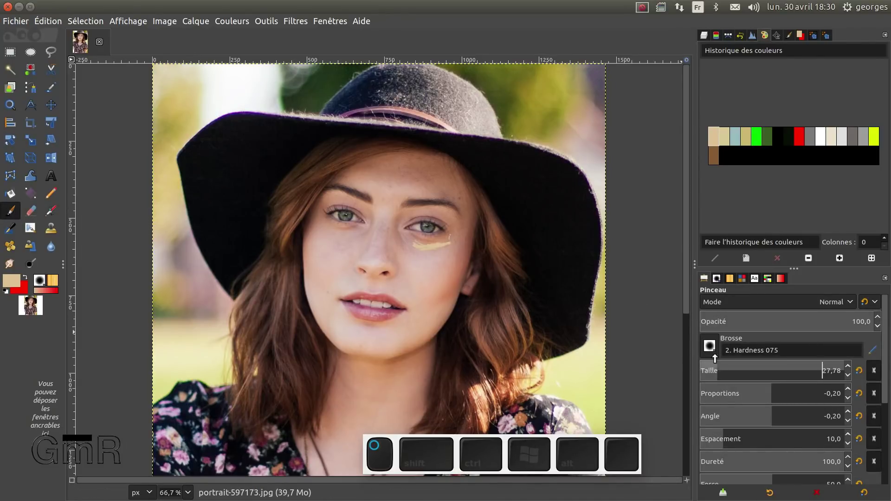
click(352, 233)
click(328, 226)
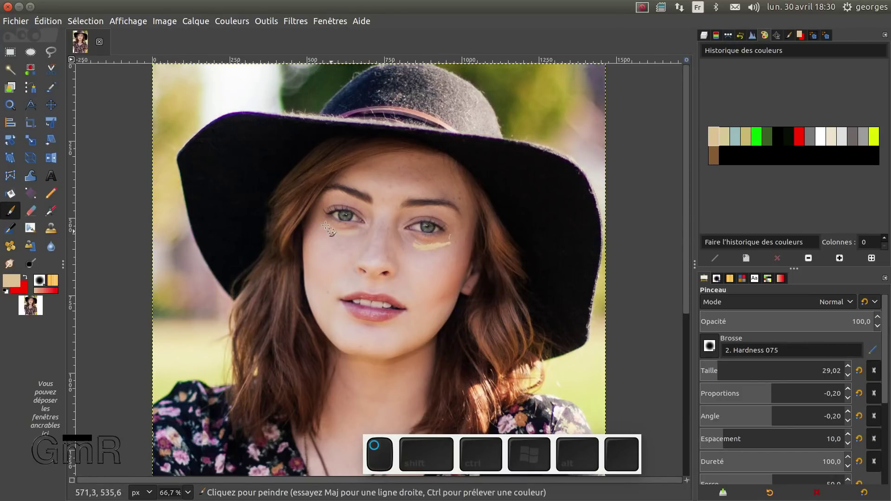
drag(335, 232, 363, 222)
- Undo all the painted strokes under the eyes and return to the Gauchir state in the undo history
key(ctrl+z)
key(ctrl+z)
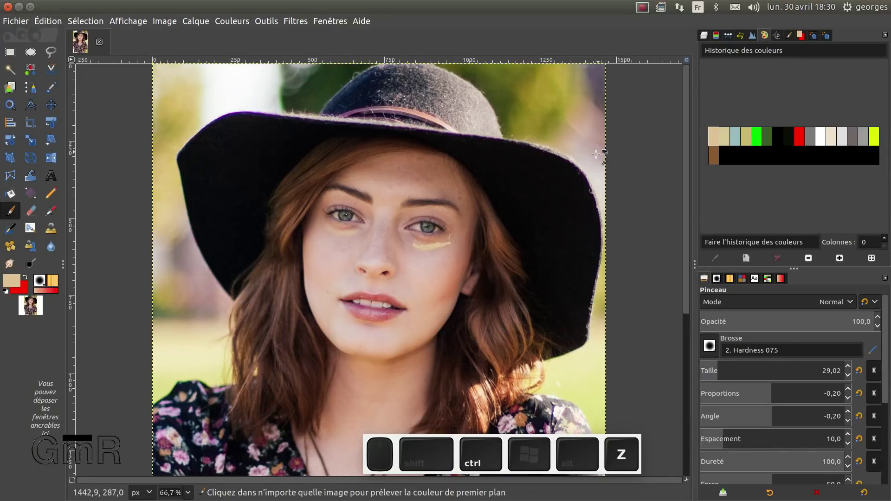
key(ctrl+z)
key(ctrl+z)
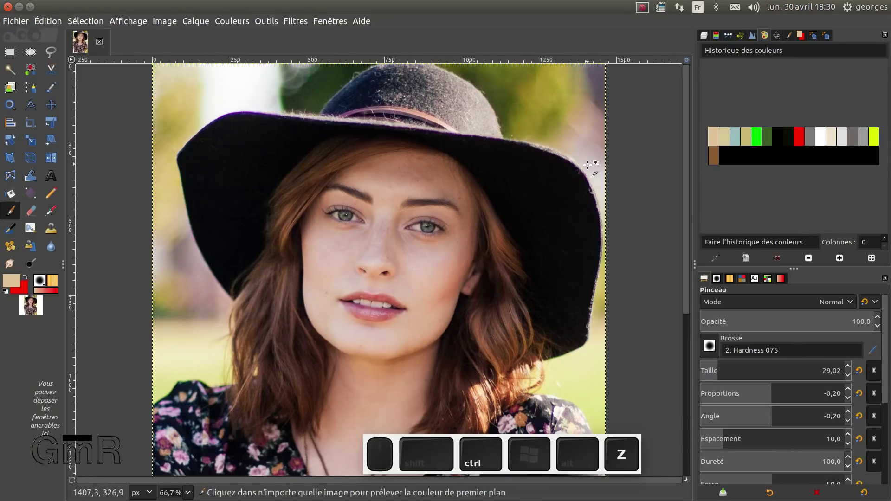
key(y)
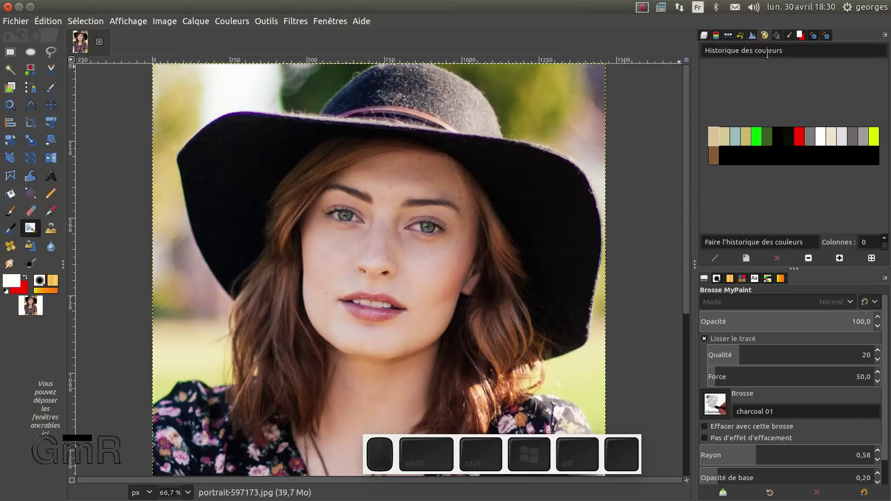
click(740, 35)
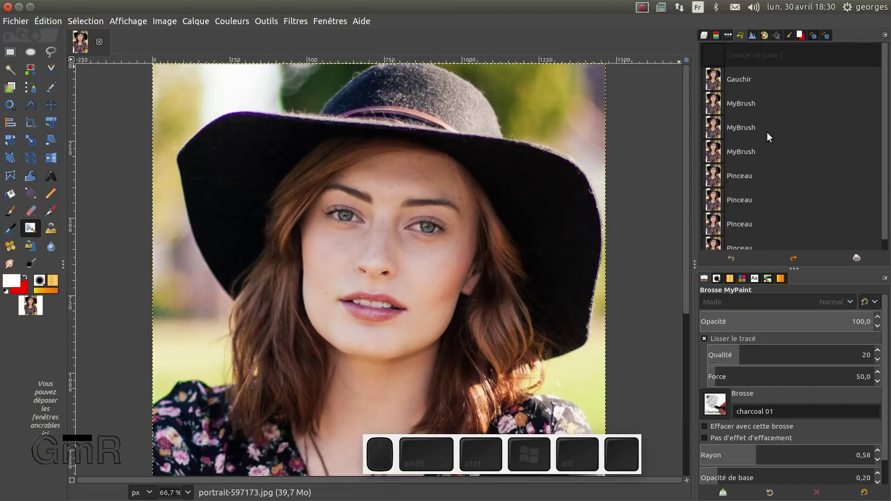
click(716, 84)
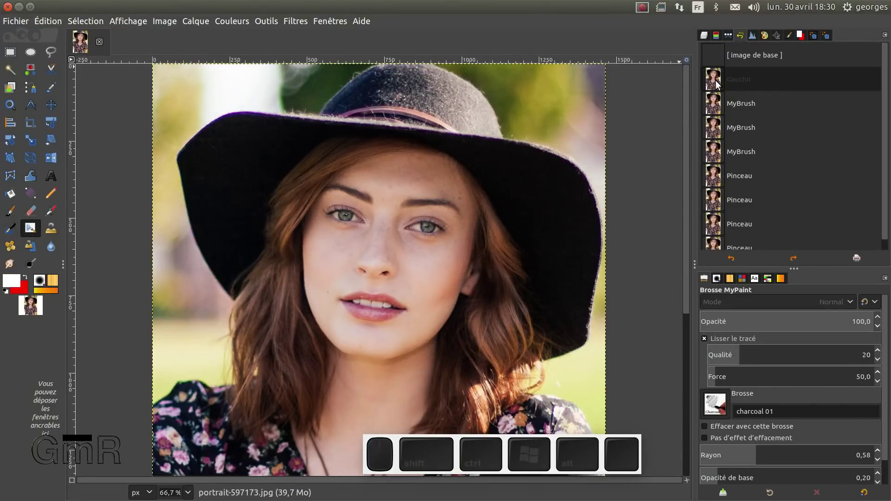
- Open the Paintbrush's foreground colour chooser and look through its CMYK, watercolour, colour wheel and palette selectors
click(704, 35)
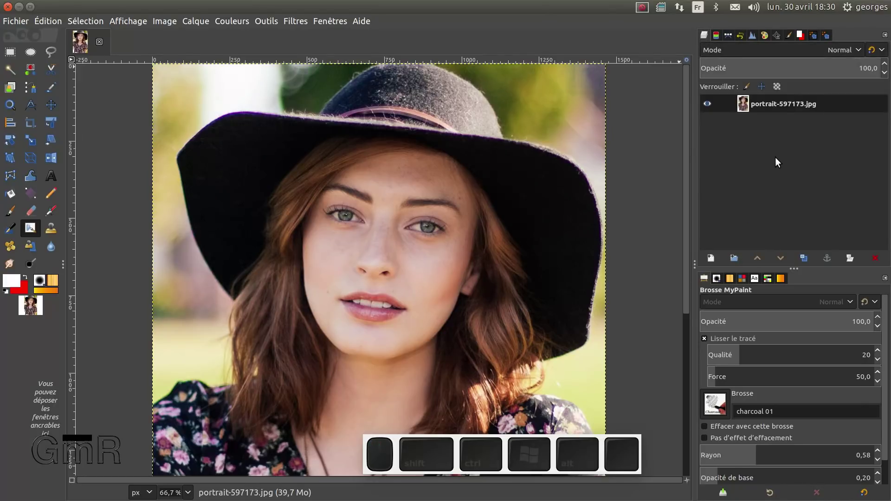
key(p)
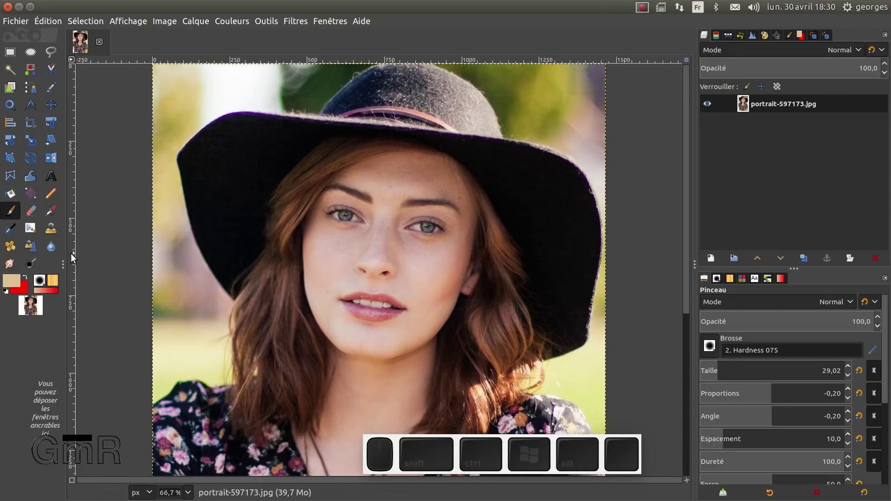
click(764, 35)
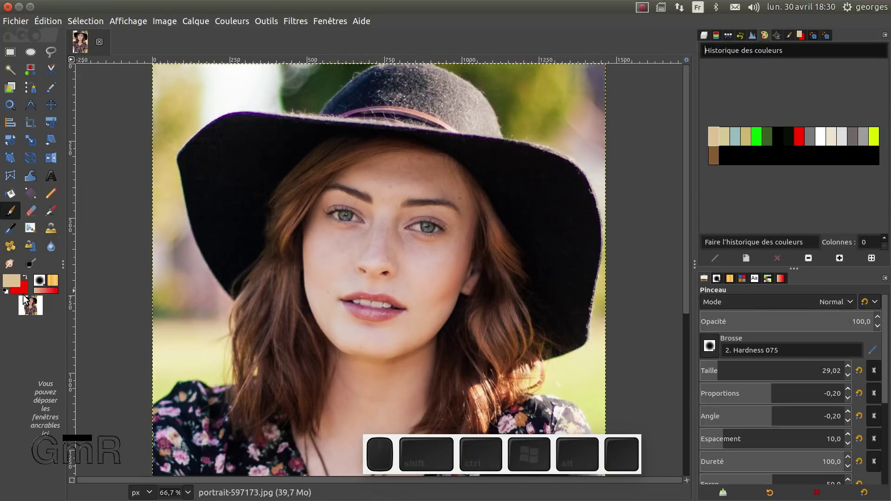
click(14, 284)
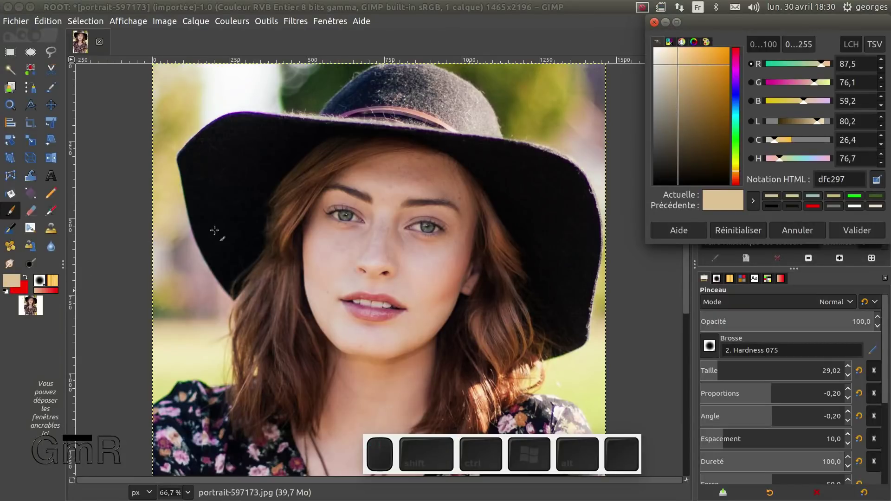
drag(767, 20, 591, 78)
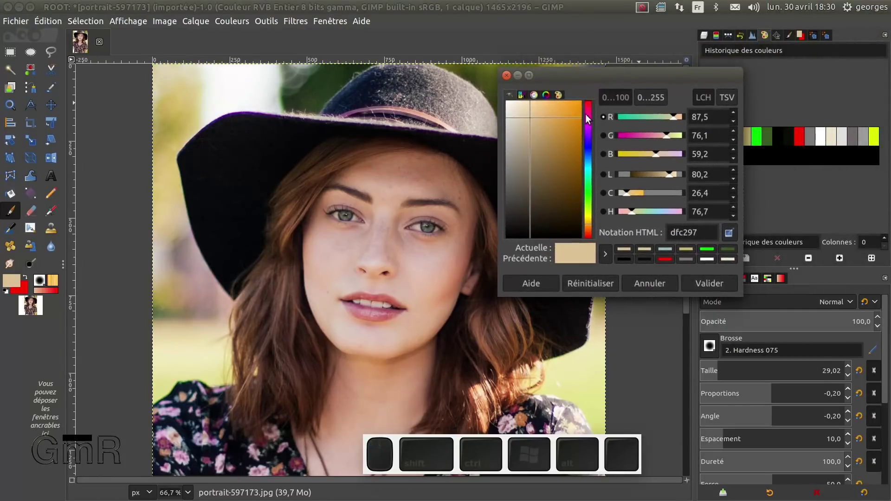
click(522, 94)
click(534, 95)
click(546, 94)
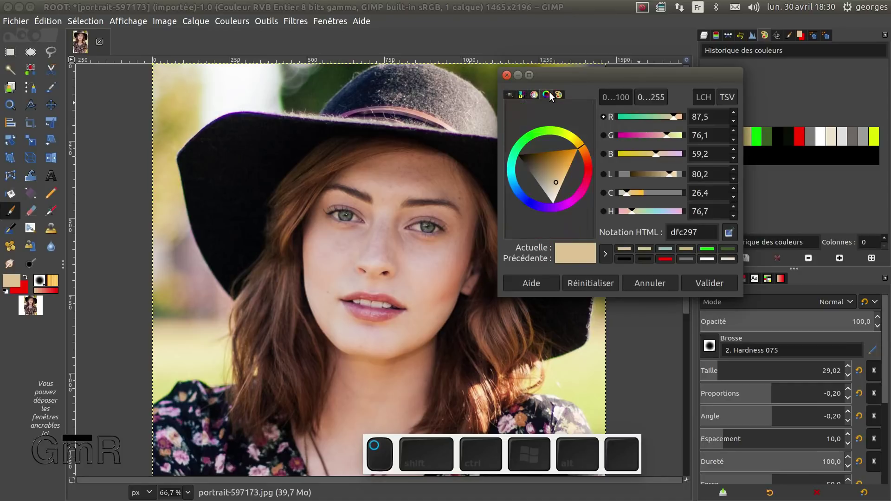
click(558, 94)
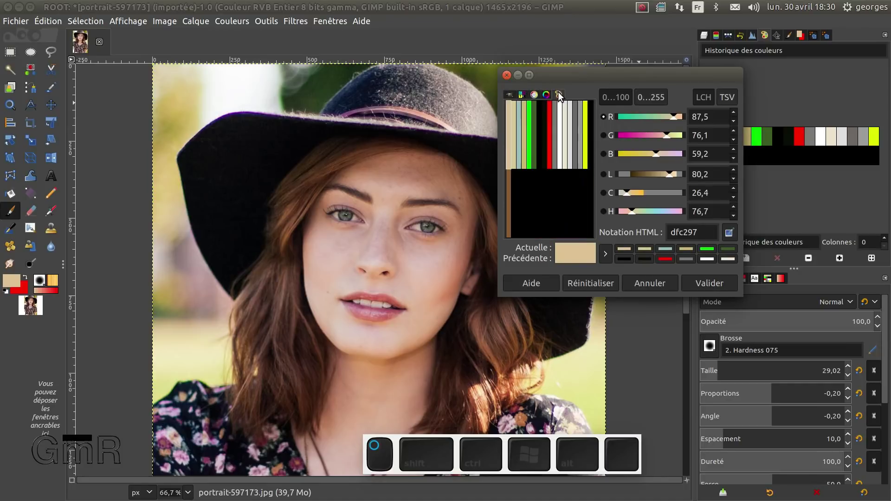
click(521, 94)
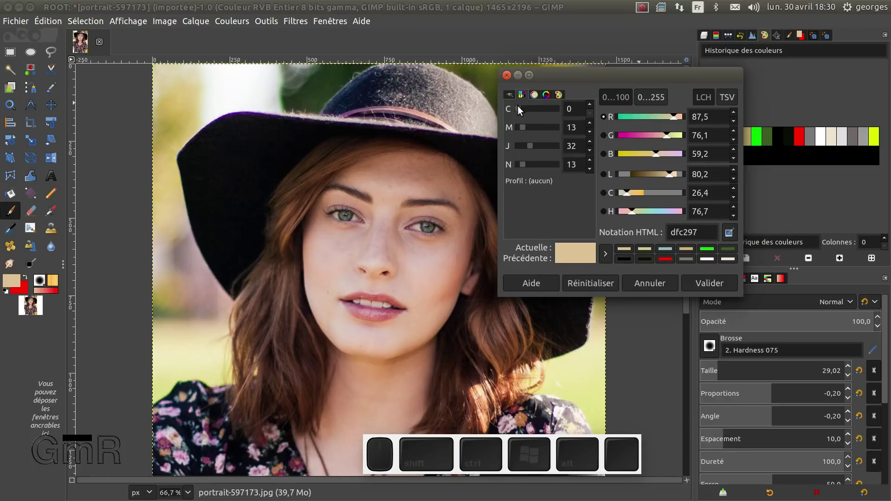
drag(523, 109, 519, 108)
- Choose a medium blue in the GIMP colour selector and accept it as the foreground colour
click(511, 94)
drag(589, 153, 589, 161)
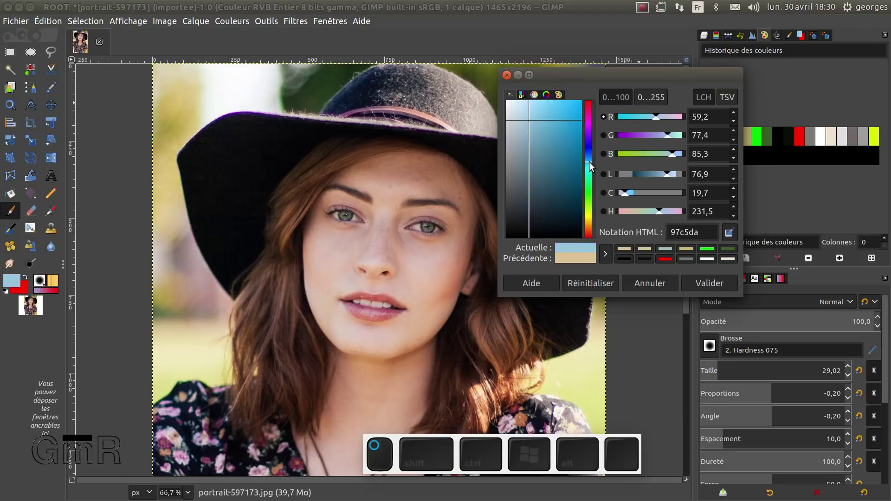
click(565, 136)
click(710, 283)
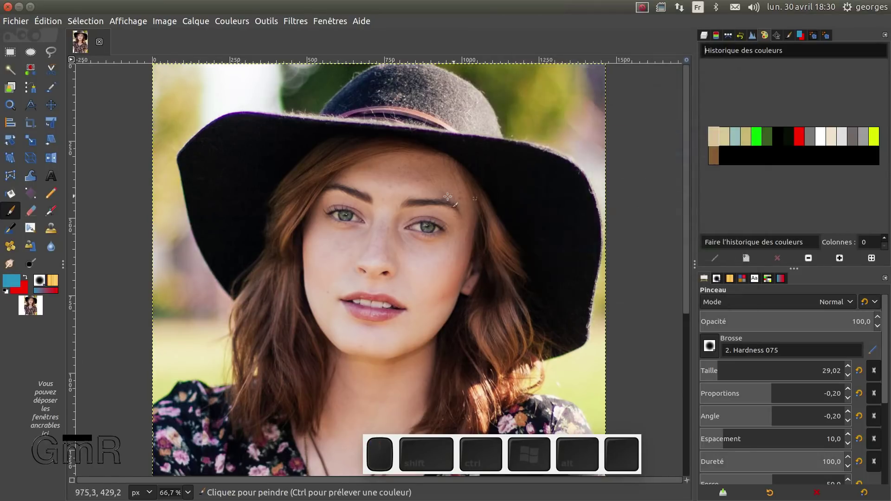
- Set the Paintbrush size to 236.73 and paint blue eyeshadow on the upper eyelid nearer the visible ear
key(y)
ctrl+scroll(408, 250, up, 3)
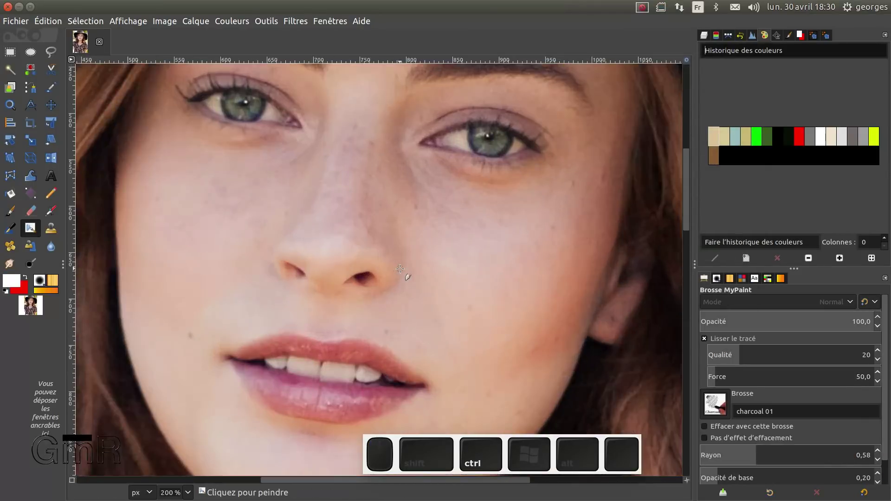
key(p)
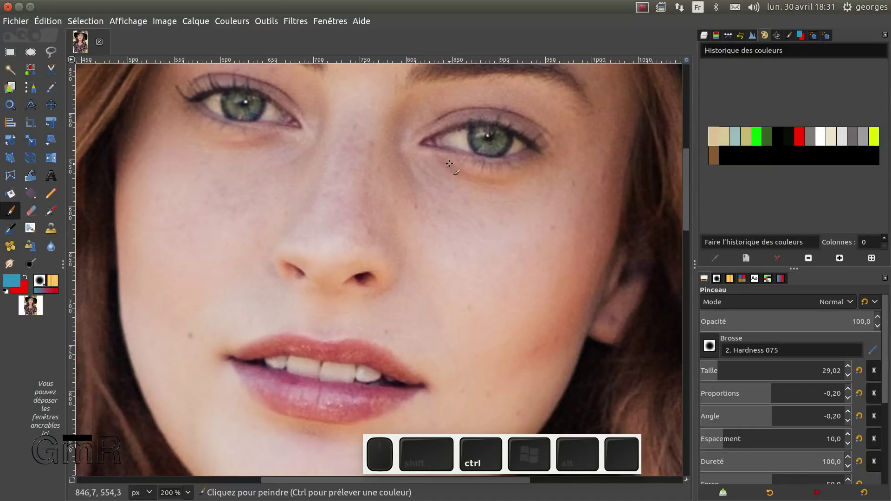
scroll(449, 164, up, 5)
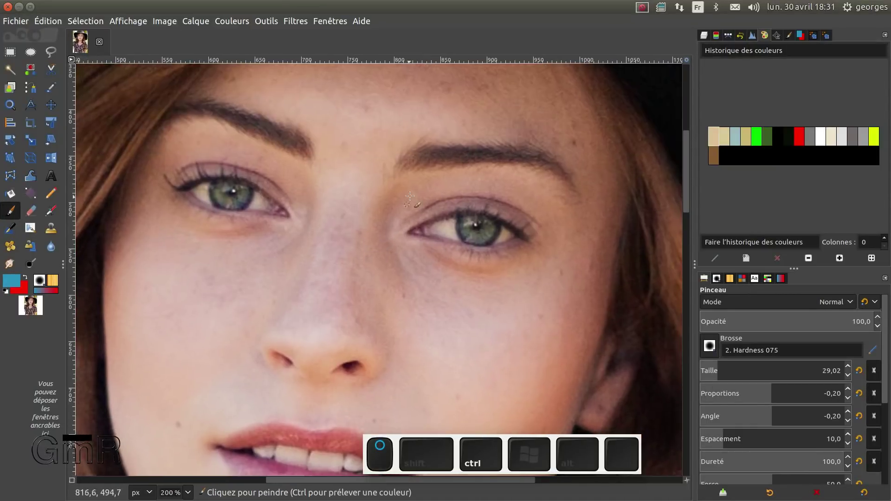
drag(722, 370, 763, 371)
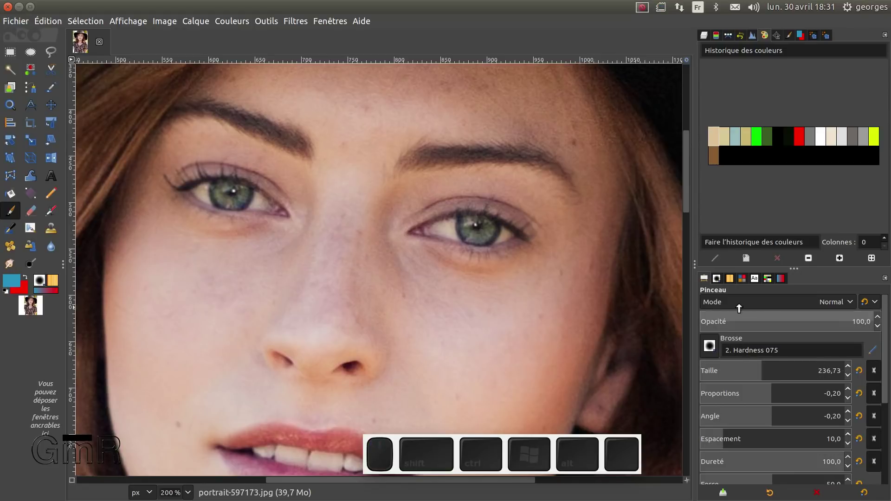
mouse_move(412, 195)
mouse_down()
mouse_move(491, 193)
mouse_move(441, 190)
mouse_move(409, 203)
mouse_move(491, 189)
mouse_move(532, 208)
mouse_move(504, 189)
mouse_move(548, 216)
mouse_move(500, 184)
mouse_move(546, 210)
mouse_move(505, 191)
mouse_move(393, 183)
mouse_up()
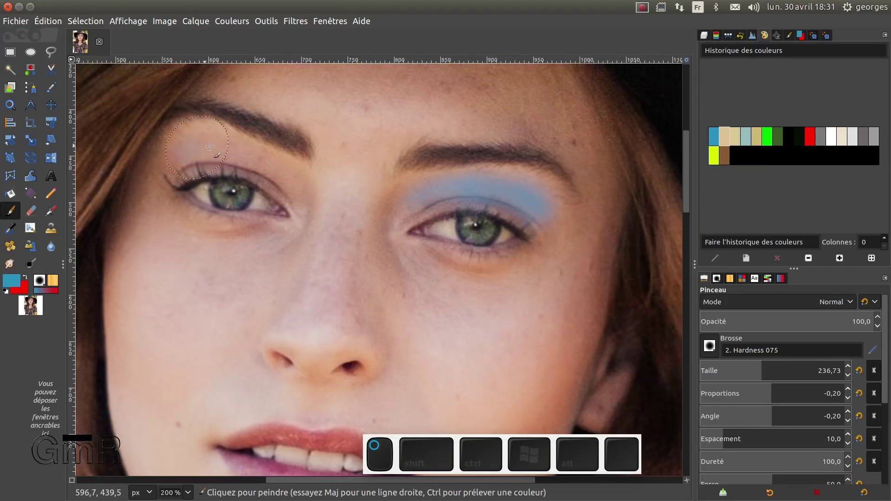
- Paint matching blue eyeshadow on the upper eyelid farther from the visible ear, keeping the Paintbrush as the active tool
drag(229, 152, 284, 184)
mouse_move(285, 187)
mouse_down()
mouse_move(274, 172)
mouse_move(217, 152)
mouse_move(162, 162)
mouse_move(169, 173)
mouse_move(203, 142)
mouse_move(173, 163)
mouse_move(176, 171)
mouse_move(309, 129)
mouse_move(214, 132)
mouse_move(208, 153)
mouse_move(279, 176)
mouse_up()
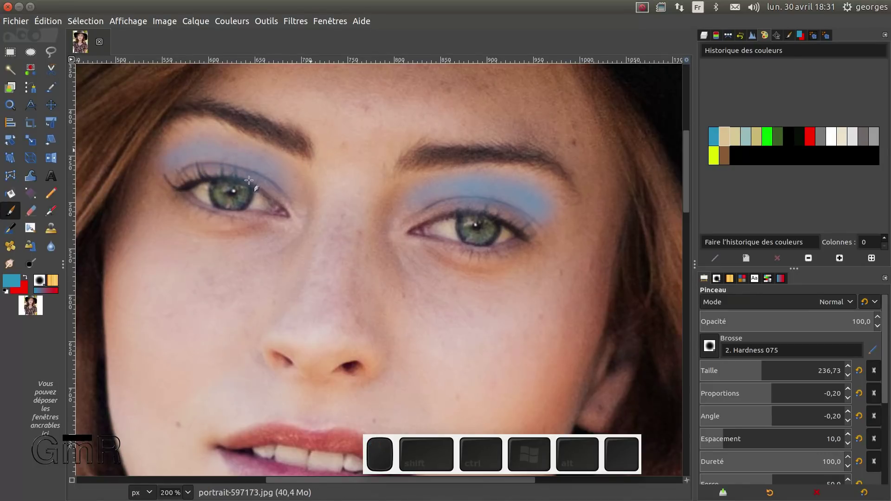
key(y)
scroll(308, 209, down, 3)
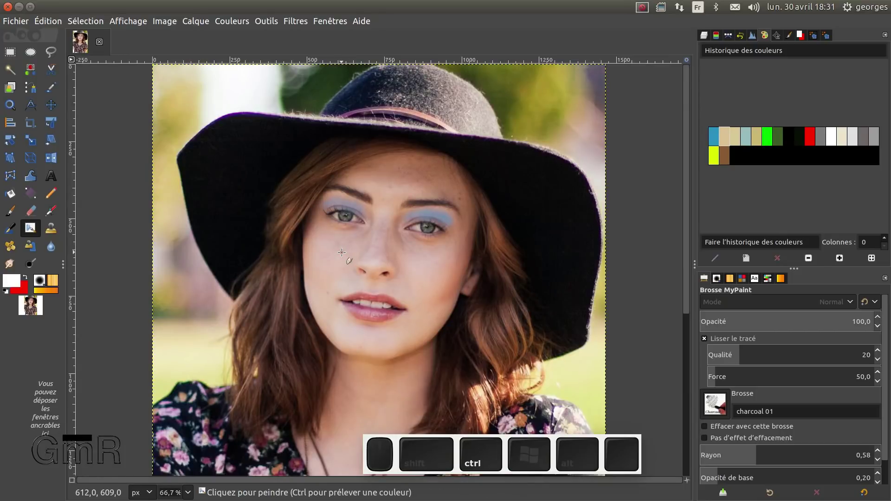
key(p)
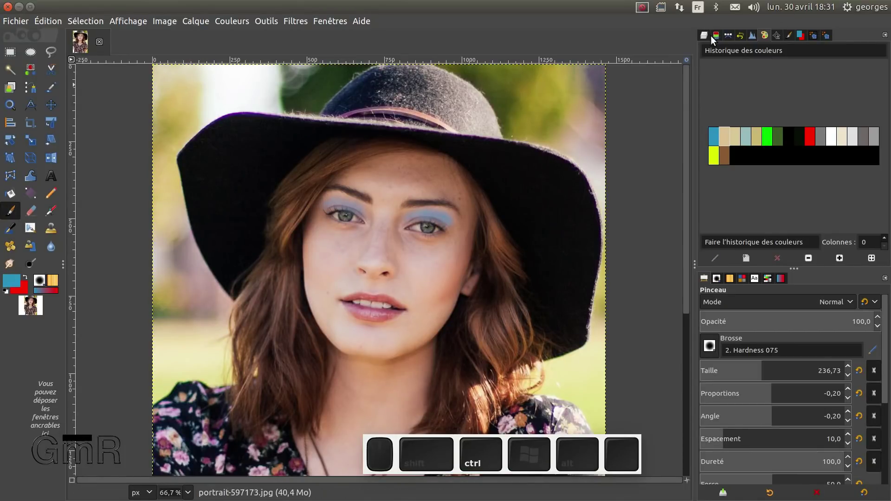
- Lock the portrait layer's pixels, position and size, and alpha channel, and try to move the layer
click(708, 37)
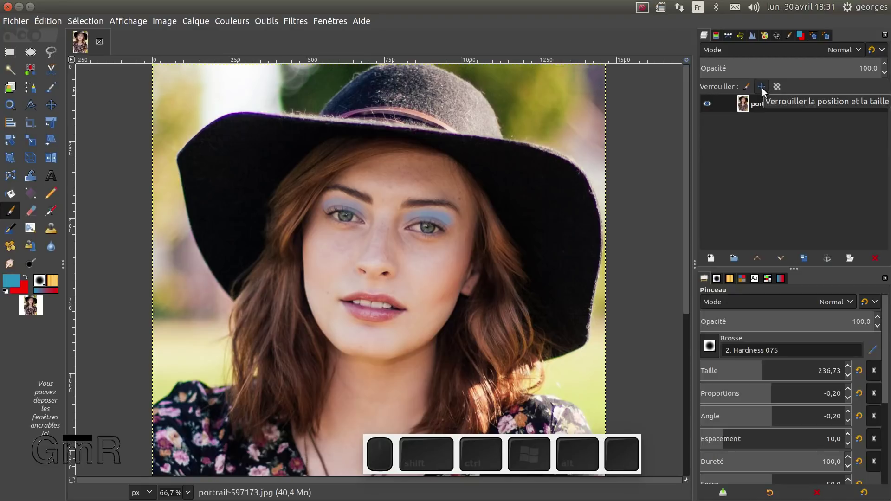
click(762, 88)
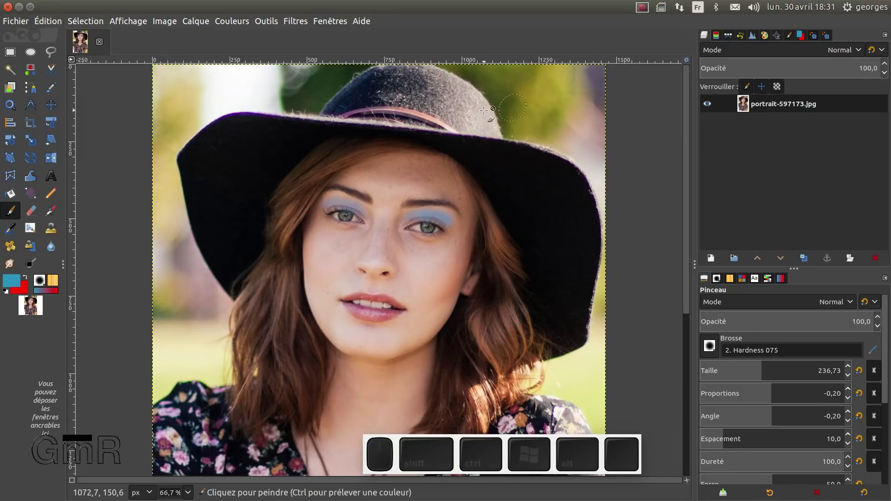
click(51, 105)
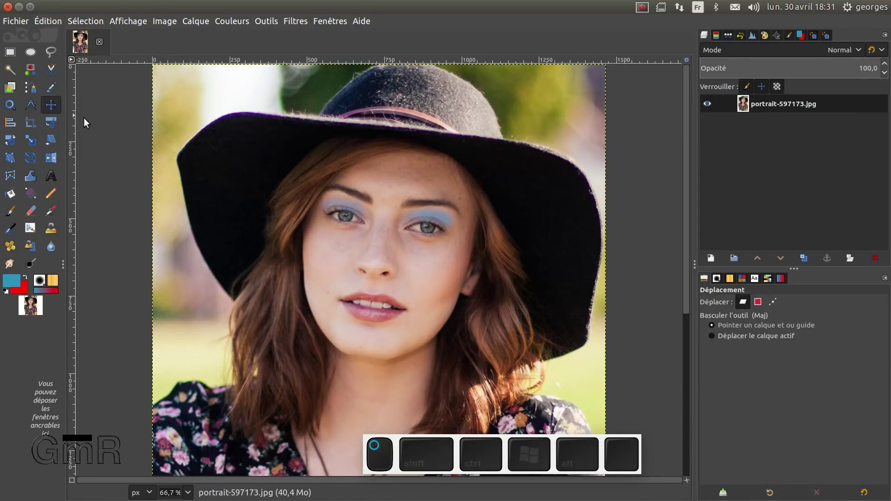
click(377, 194)
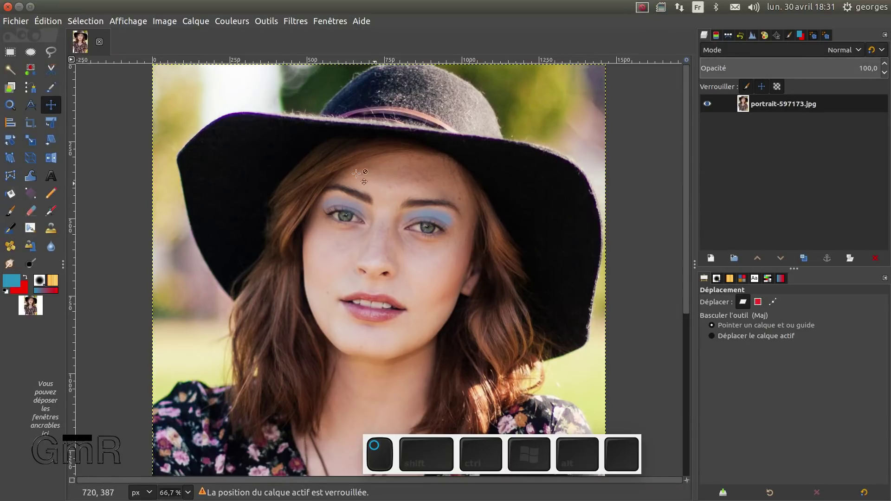
- Try to draw on the locked portrait layer with the Pencil and to erase part of the face
click(51, 193)
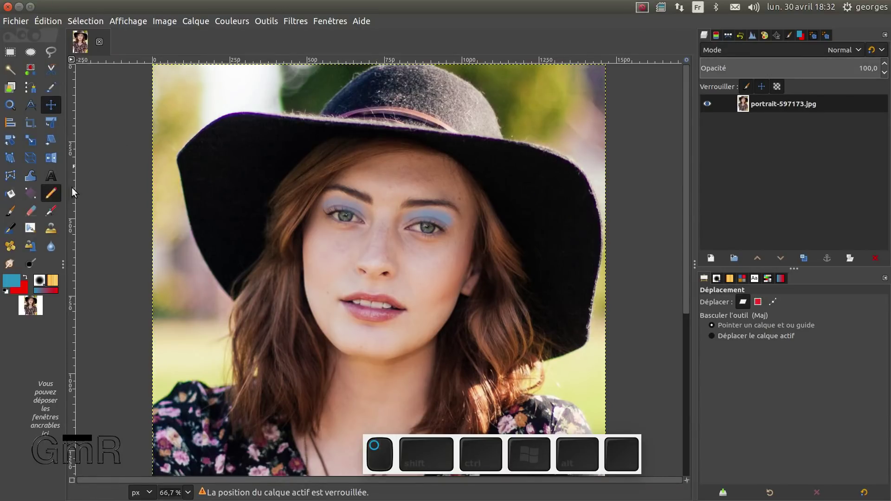
click(356, 261)
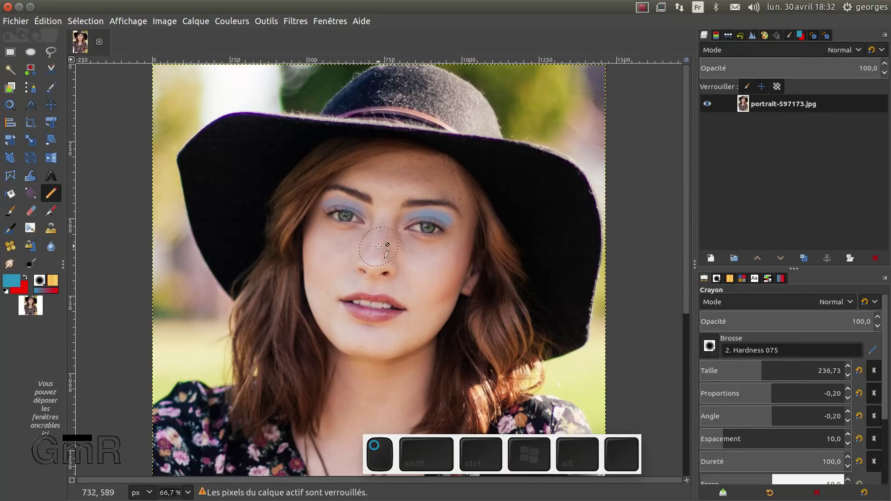
click(31, 210)
click(373, 234)
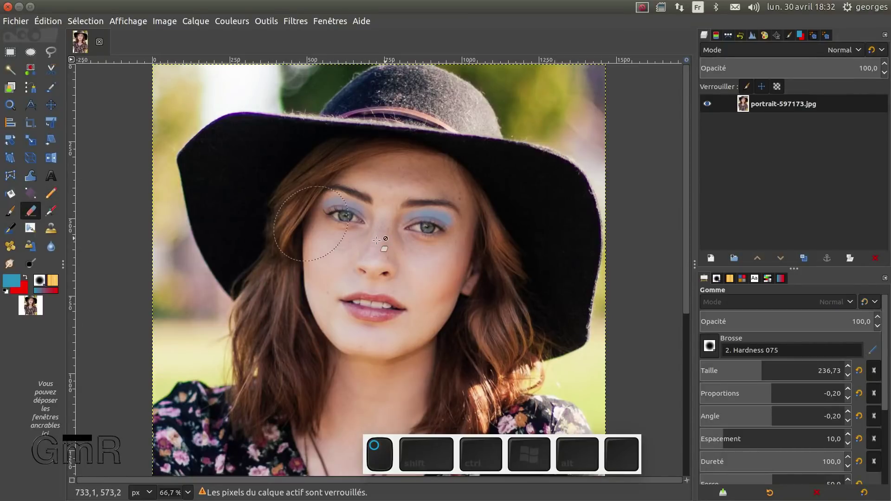
- Release the pixel, position and size, and alpha channel locks on the portrait layer
click(760, 85)
click(748, 85)
click(777, 87)
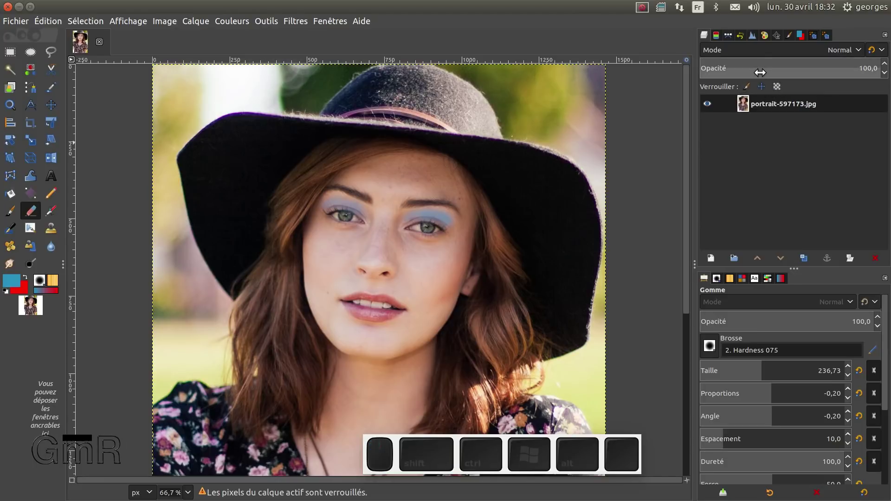
- View the layer mask options without adding a mask, and duplicate the portrait layer and delete the copy
key(y)
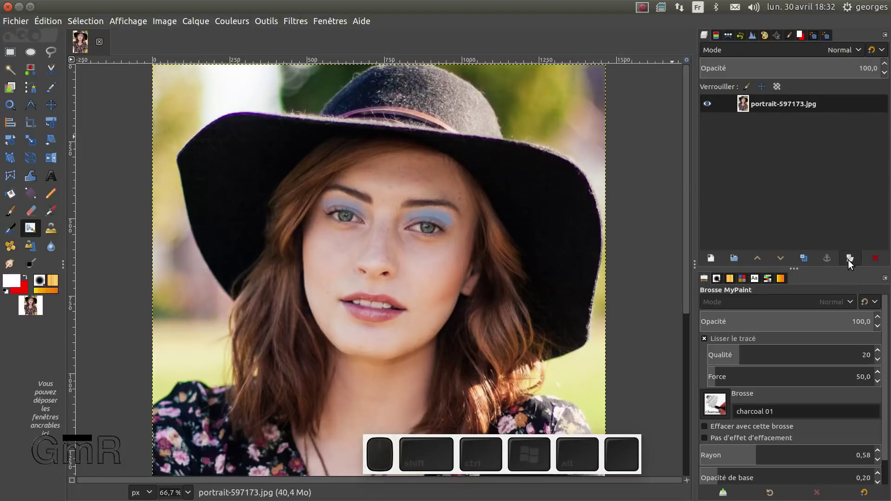
click(849, 259)
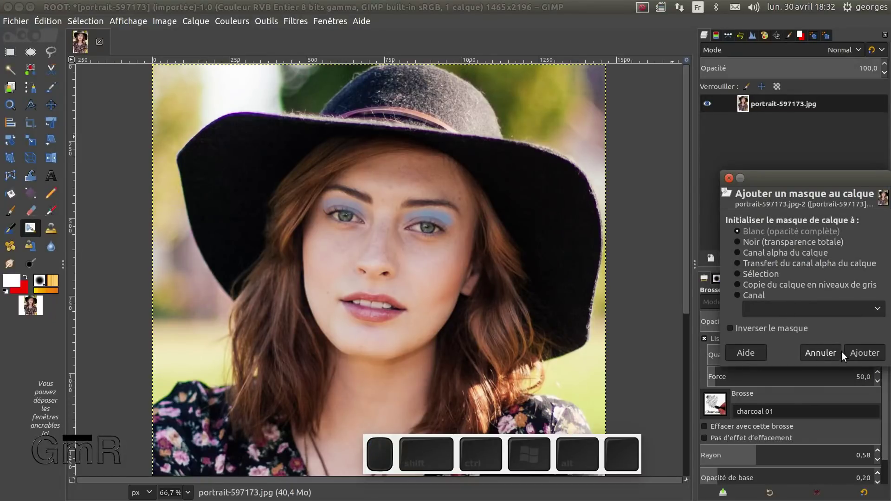
click(820, 353)
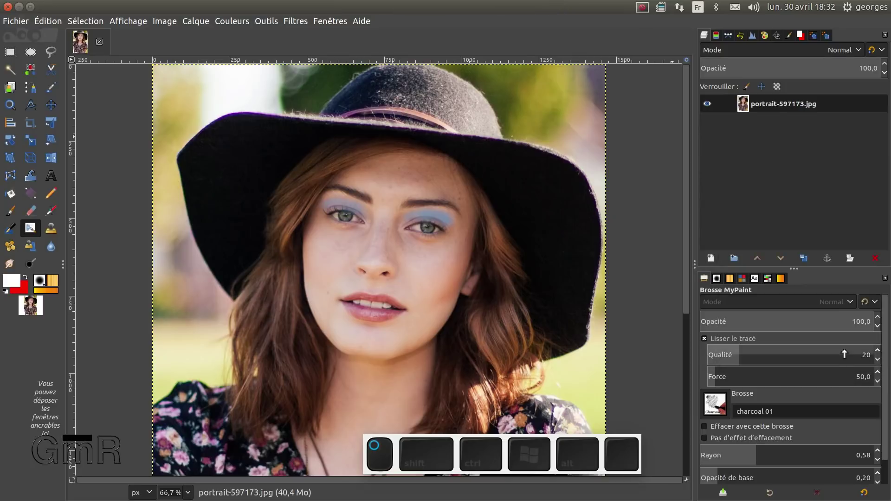
click(803, 258)
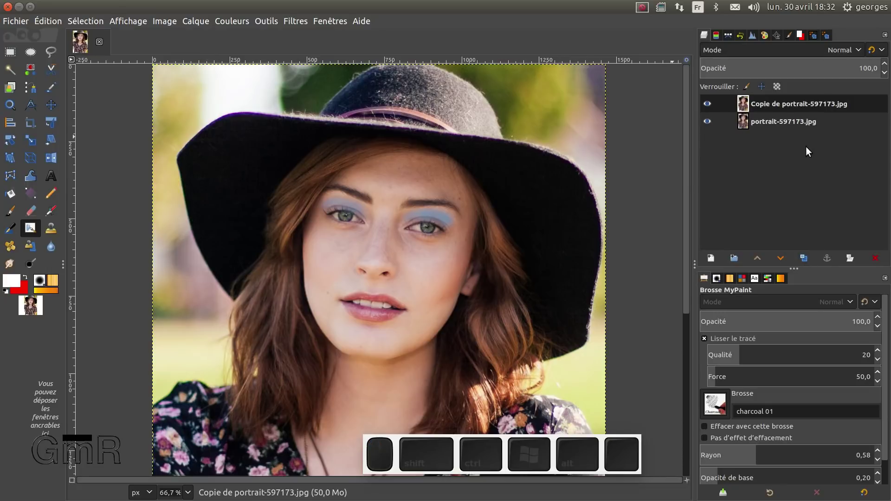
click(876, 259)
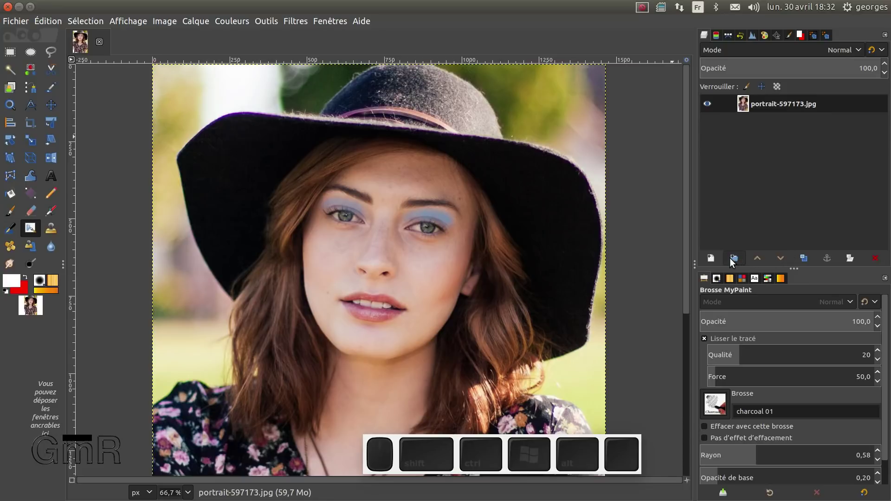
- Create a new transparent layer with a yellow colour tag, viewing the blend space and fill options without changing them
click(712, 258)
drag(716, 116, 612, 82)
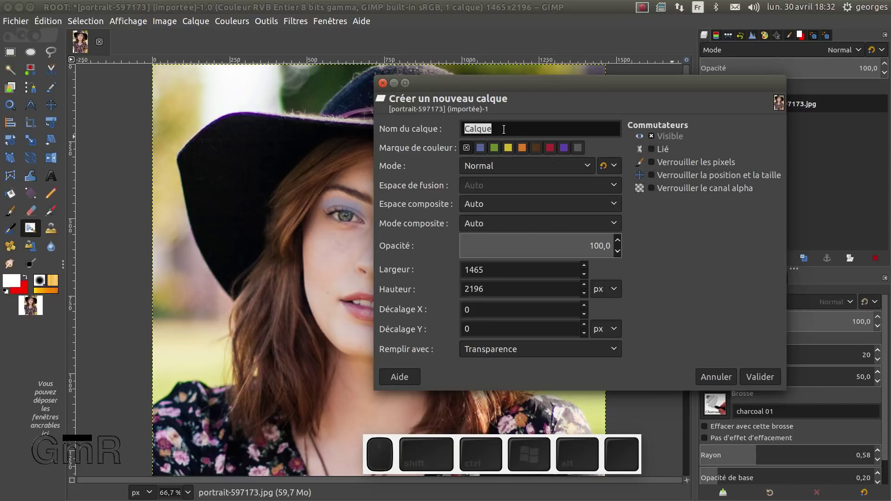
click(484, 150)
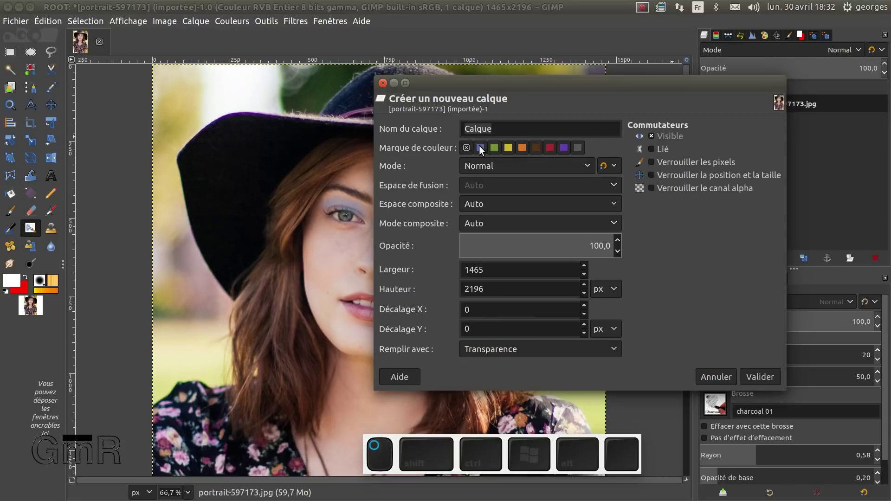
click(500, 149)
click(495, 146)
click(531, 202)
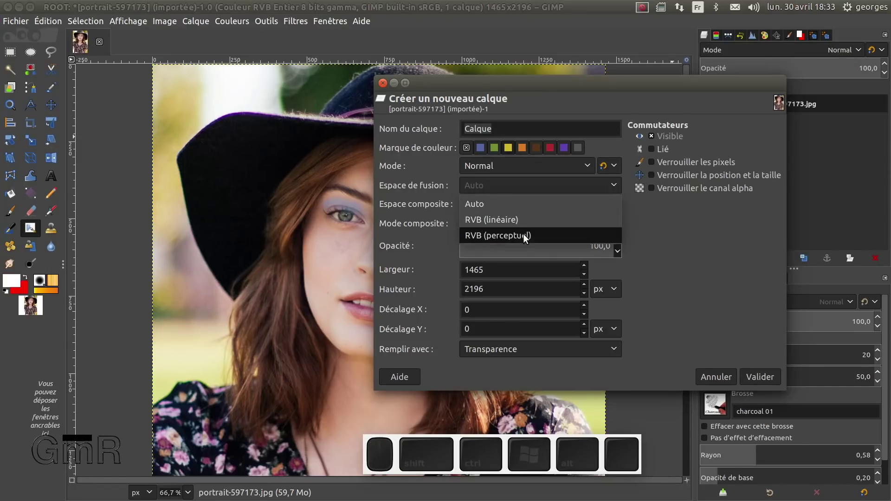
click(528, 202)
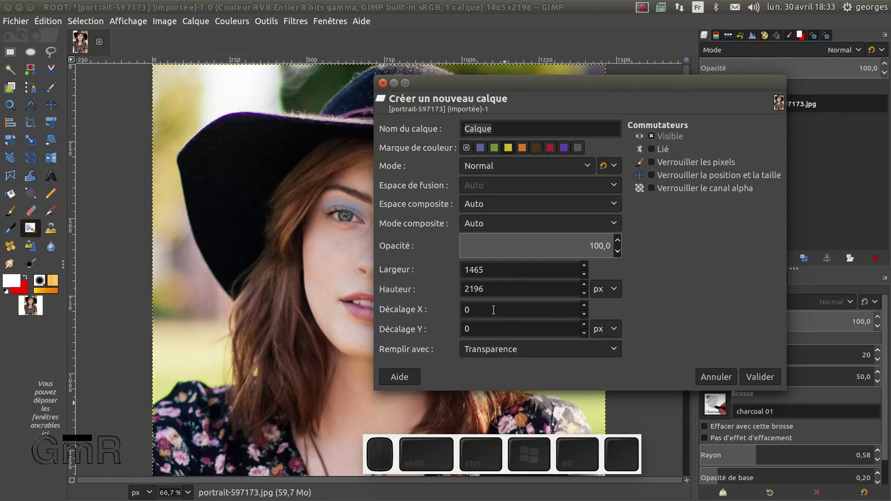
click(617, 347)
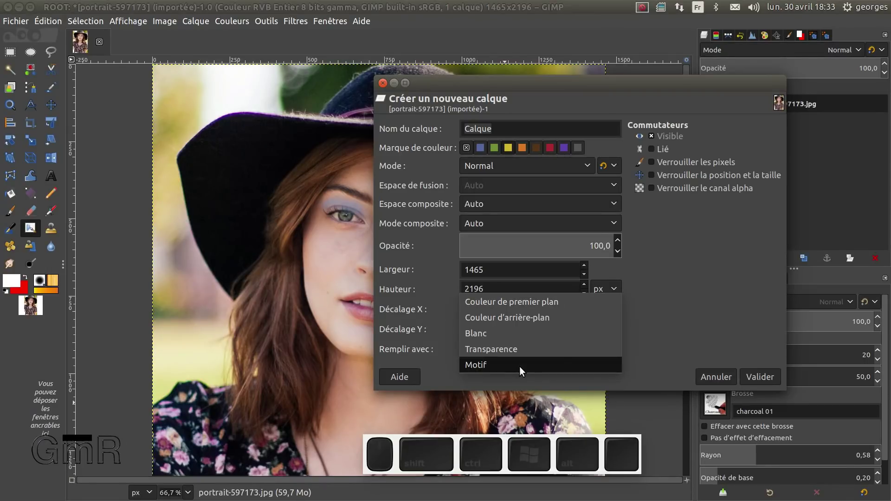
click(704, 294)
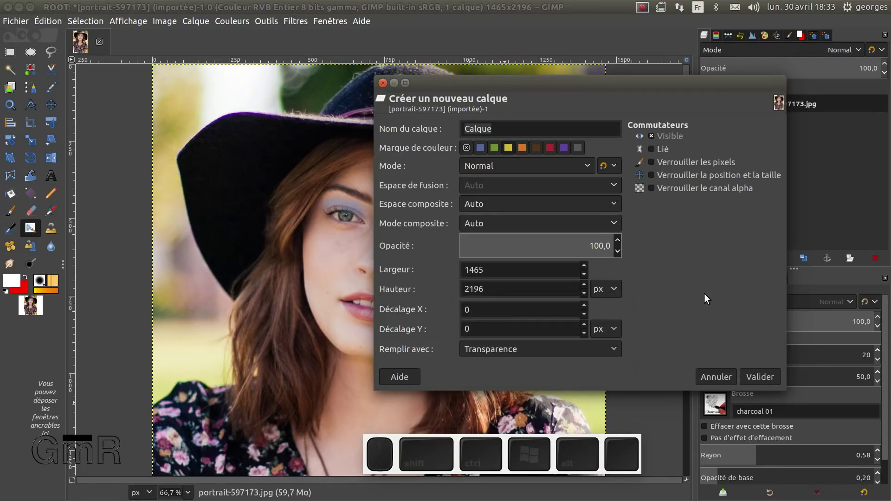
click(763, 376)
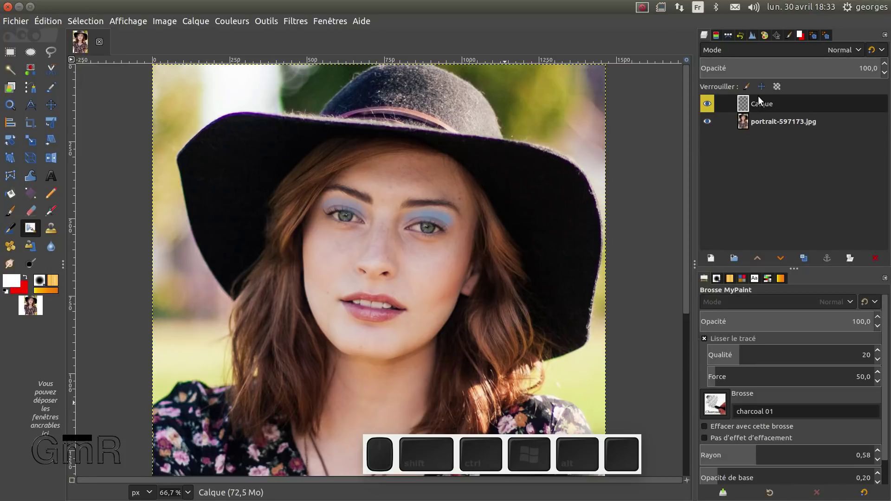
- View the layer mask options for the portrait layer, including the channel choice, without adding a mask
click(751, 123)
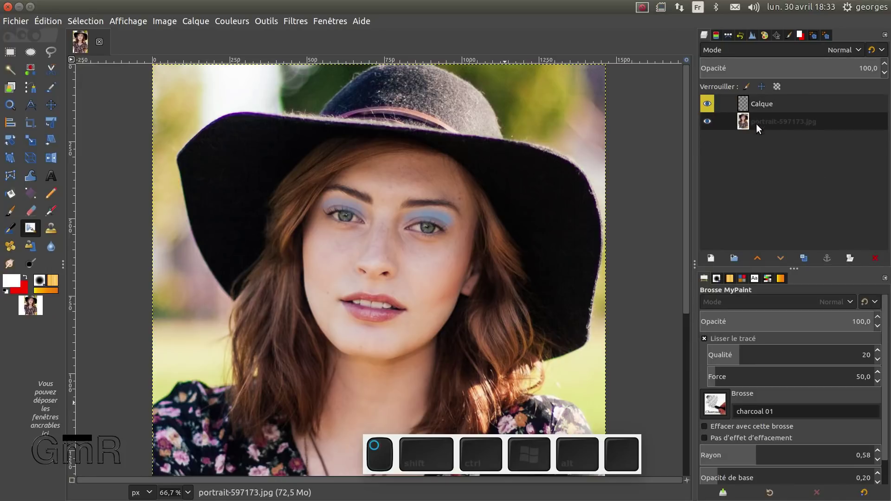
click(850, 259)
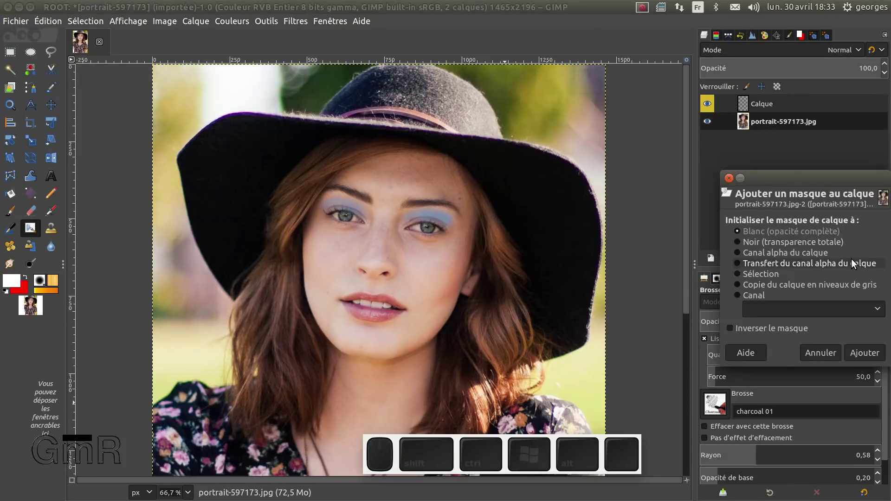
drag(791, 172, 700, 154)
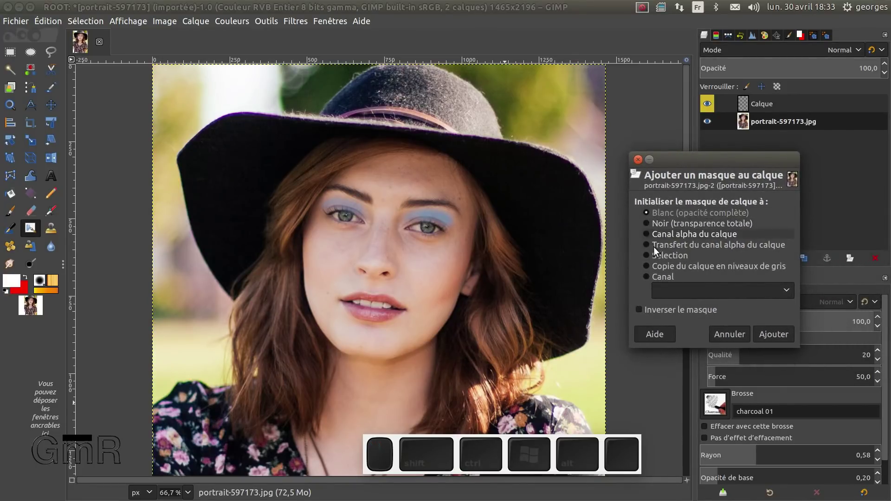
click(731, 287)
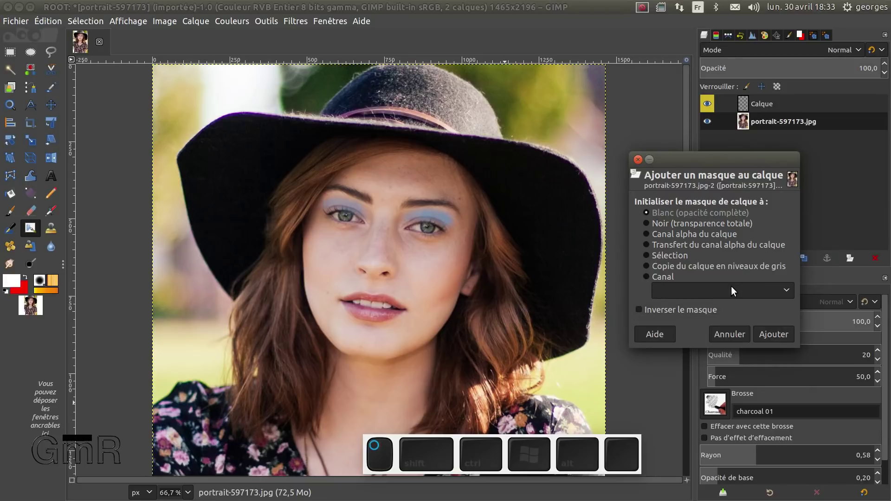
click(786, 291)
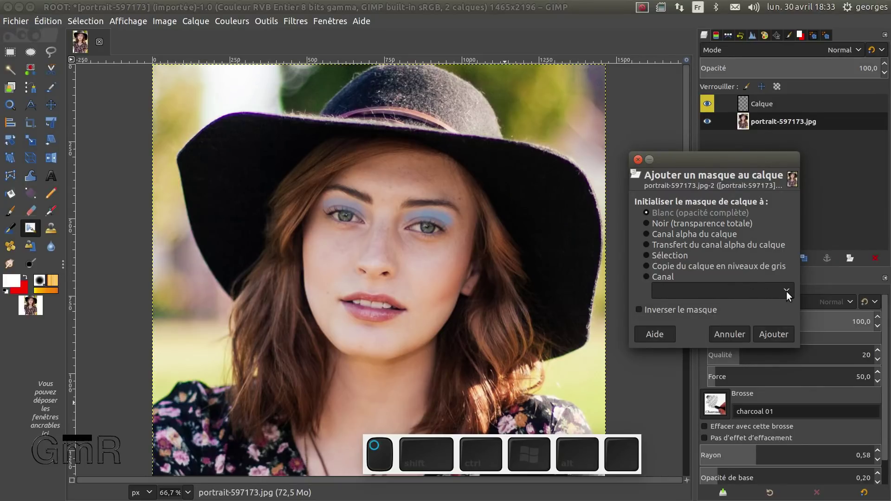
click(736, 333)
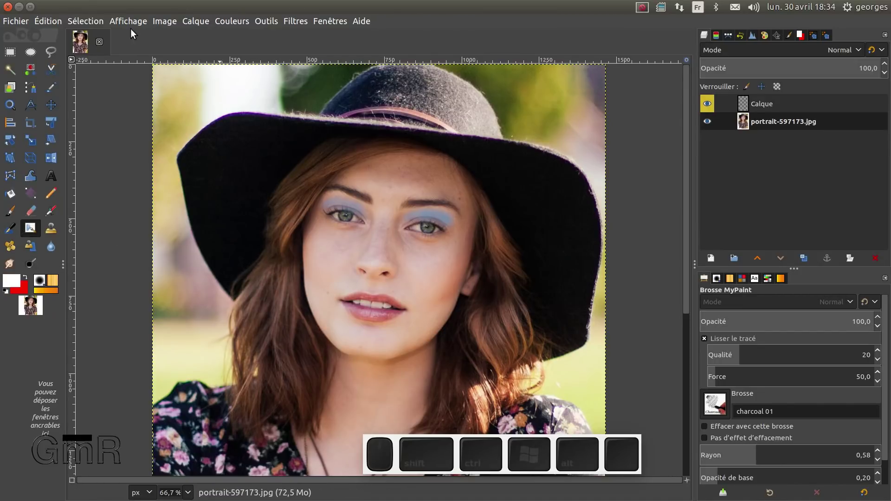
- View the window options and set the image tab position to Gauche
click(96, 21)
click(327, 19)
click(328, 19)
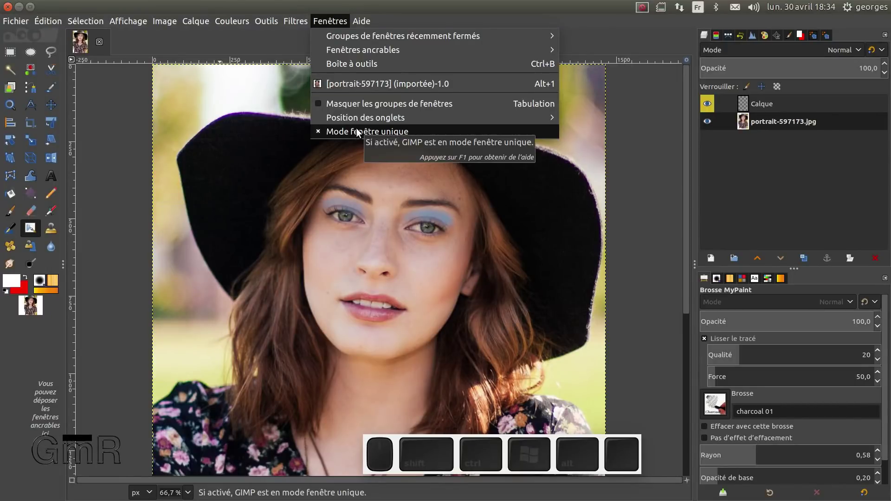
mouse_move(371, 120)
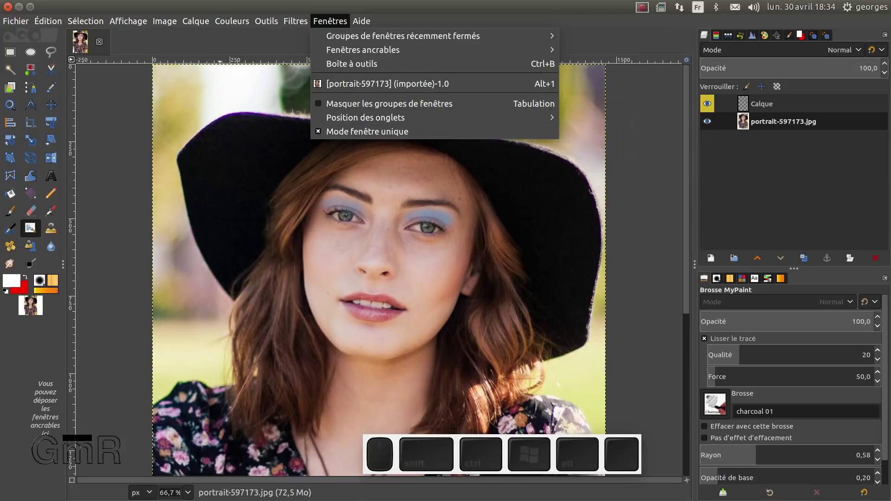
click(390, 176)
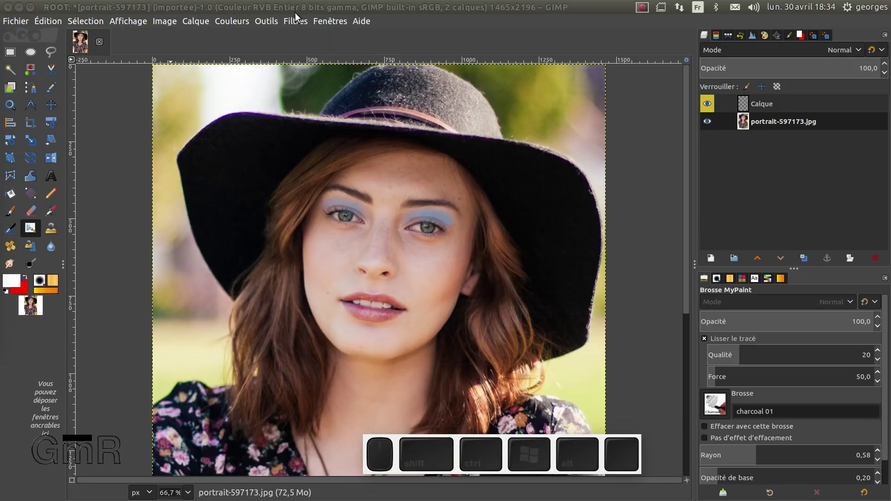
click(336, 21)
mouse_move(346, 119)
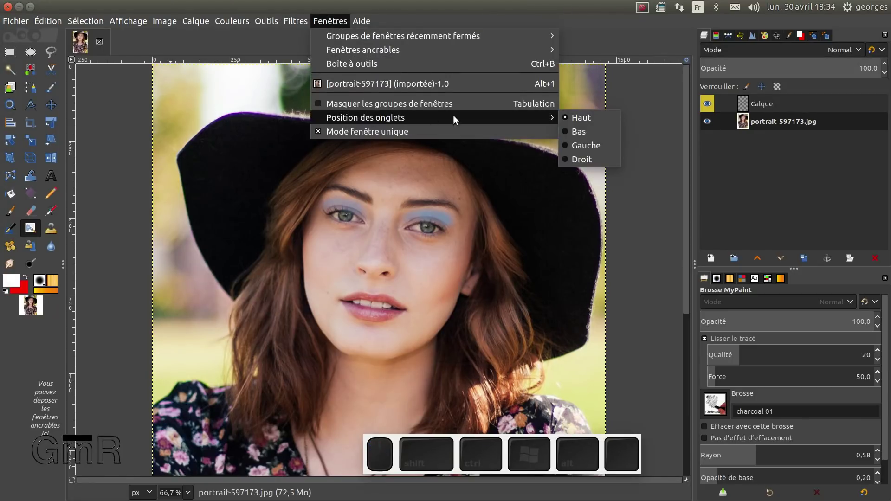
click(587, 145)
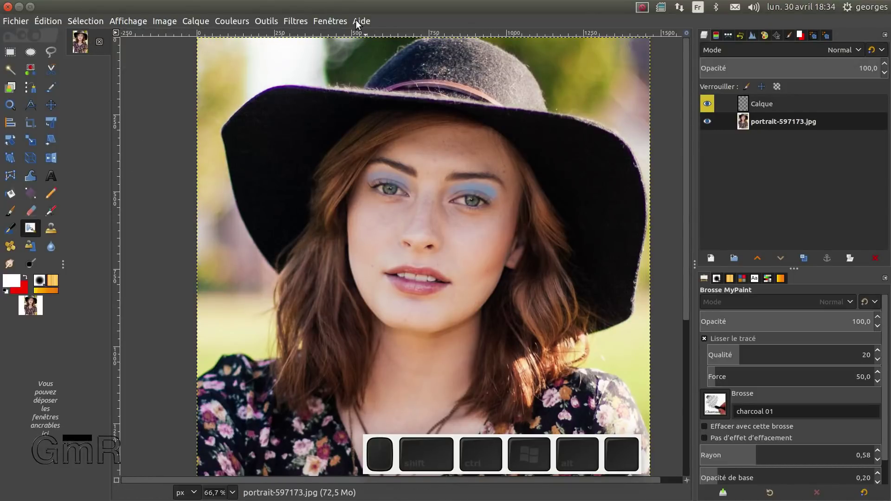
- Set the image tab position back to Haut and shift the visible area of the portrait with the navigation preview
click(330, 21)
click(87, 54)
click(330, 22)
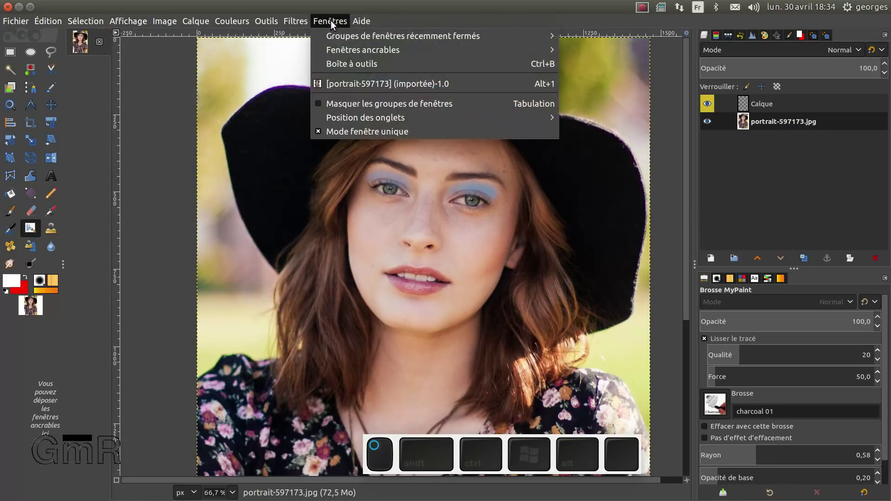
mouse_move(344, 117)
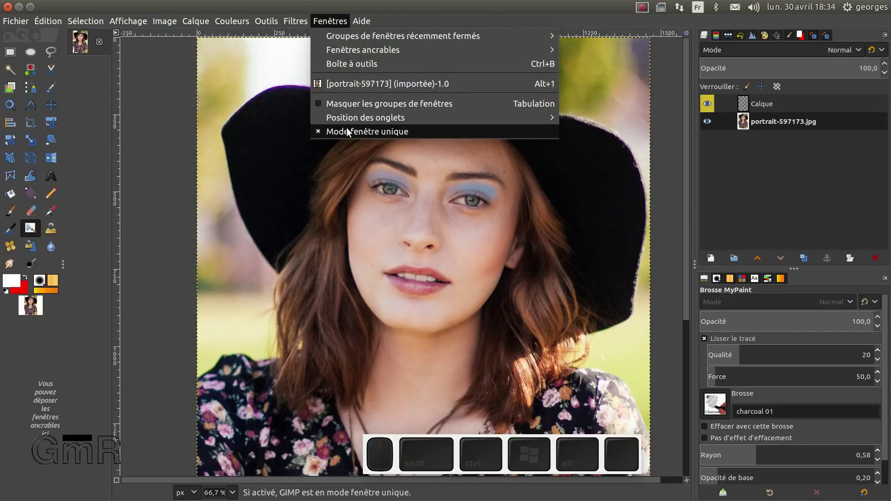
click(563, 115)
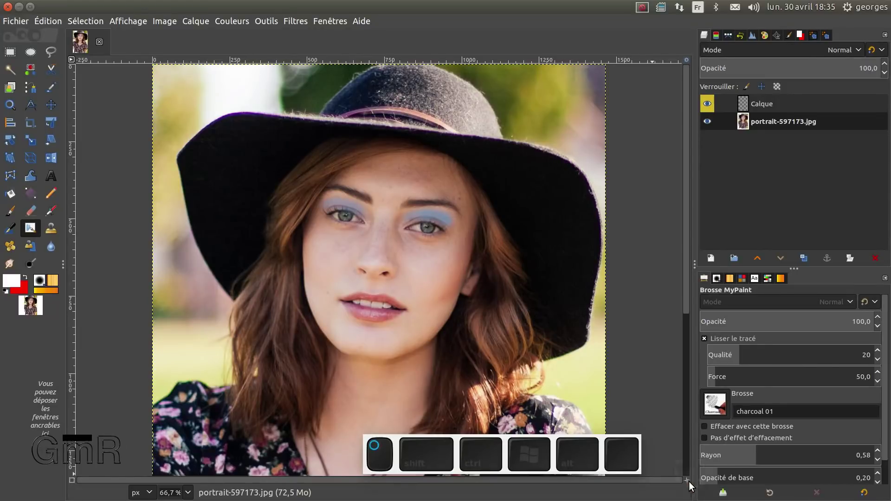
mouse_move(689, 481)
mouse_down()
mouse_move(687, 495)
mouse_move(691, 472)
mouse_up()
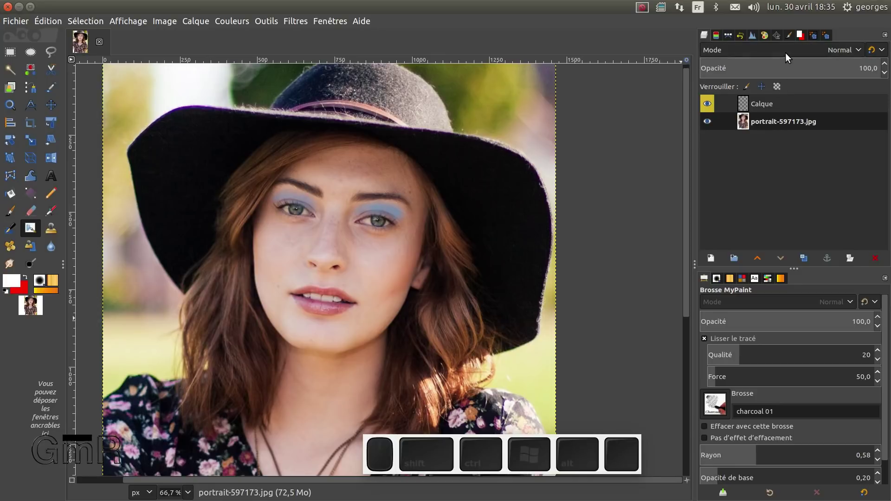
- Swap the foreground and background colours back and forth, and hide the docks and show them again
click(331, 21)
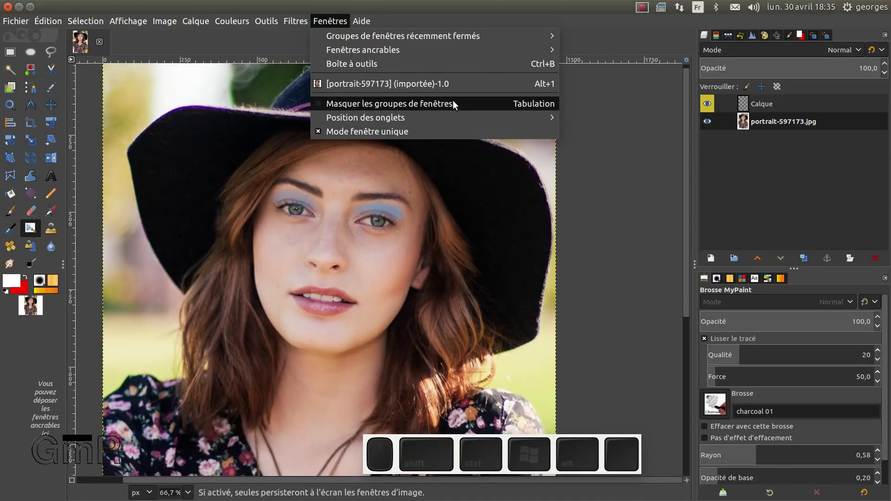
click(627, 160)
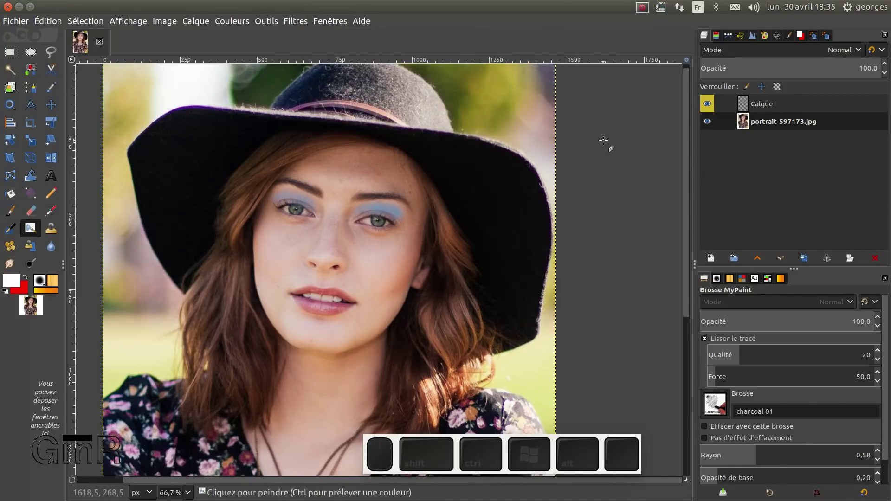
key(x)
key(x)
key(x)
key(x)
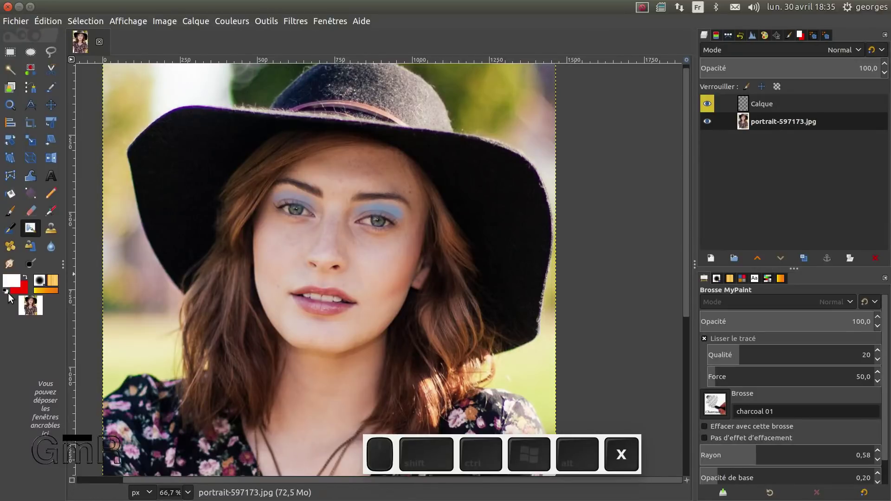
key(Tab)
key(Tab)
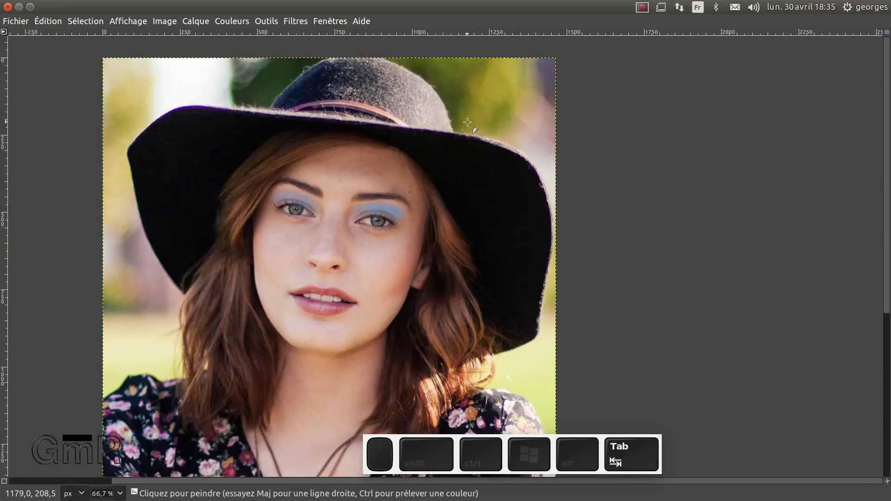
key(Tab)
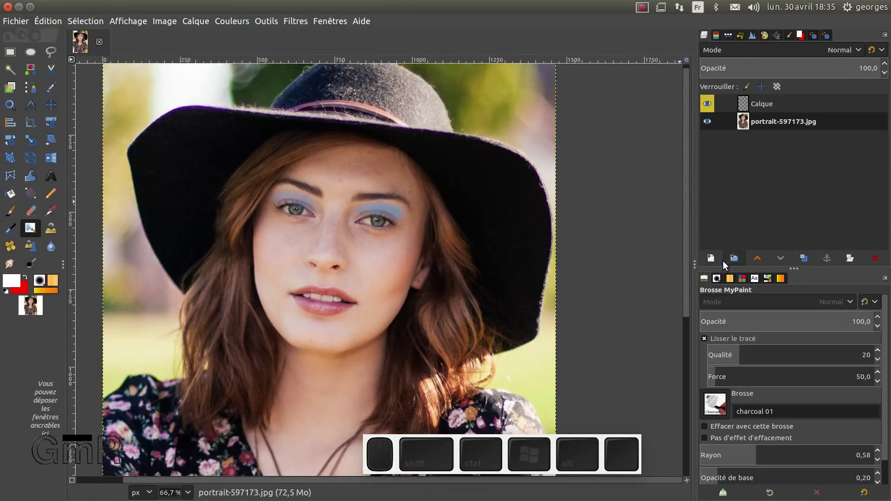
- Create a layer group and place both the portrait layer and the yellow-tagged layer inside it
click(735, 258)
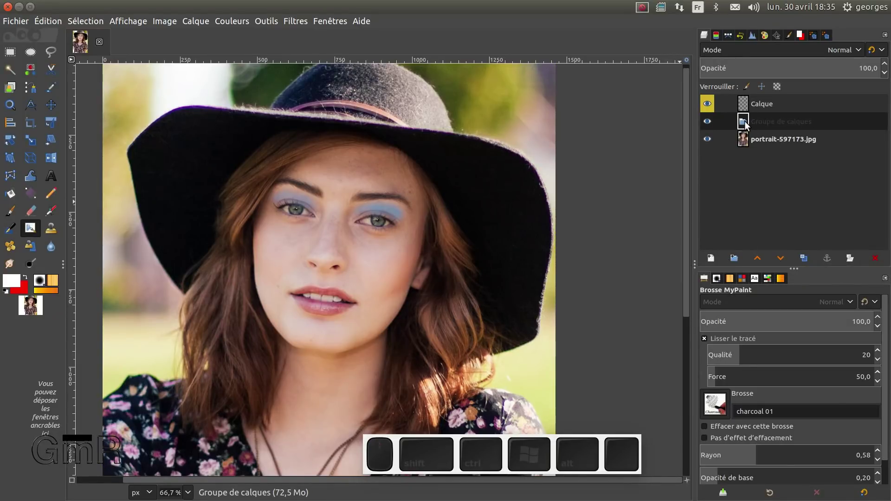
drag(743, 139, 763, 123)
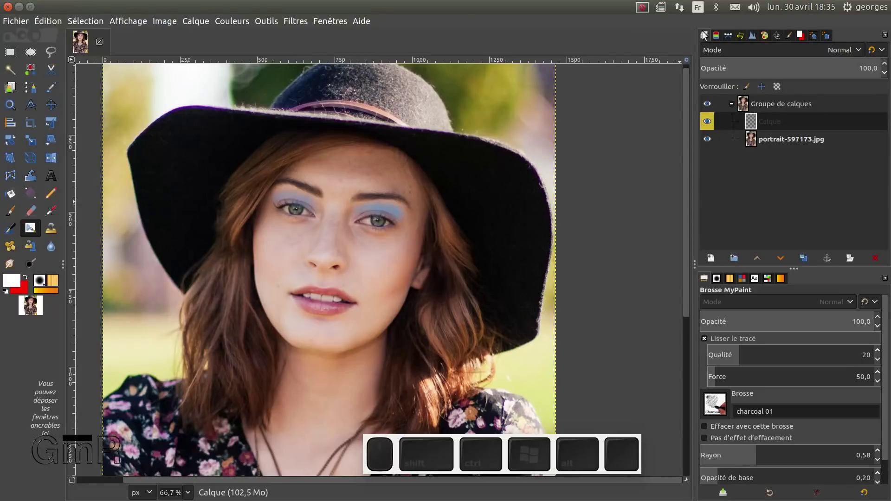
- Look through the distortion, enhancement, and light and shadow filters, and view the Ombre portée (ancien) settings without applying them
click(335, 19)
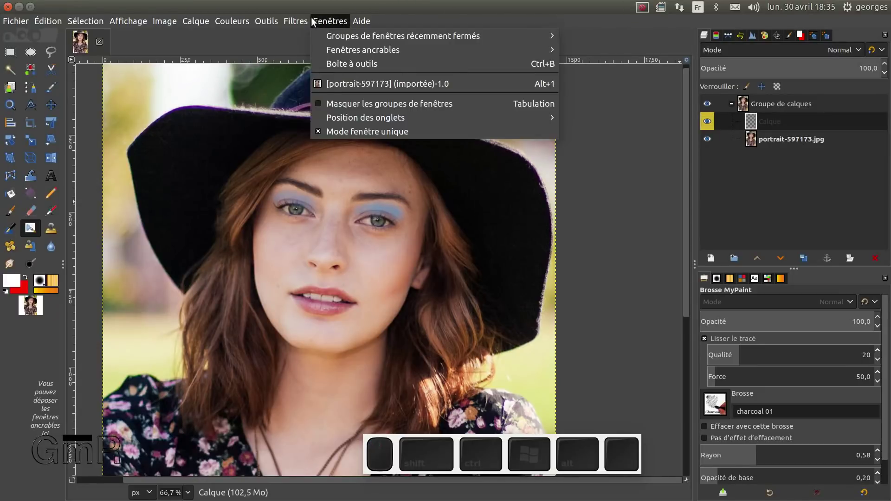
click(291, 21)
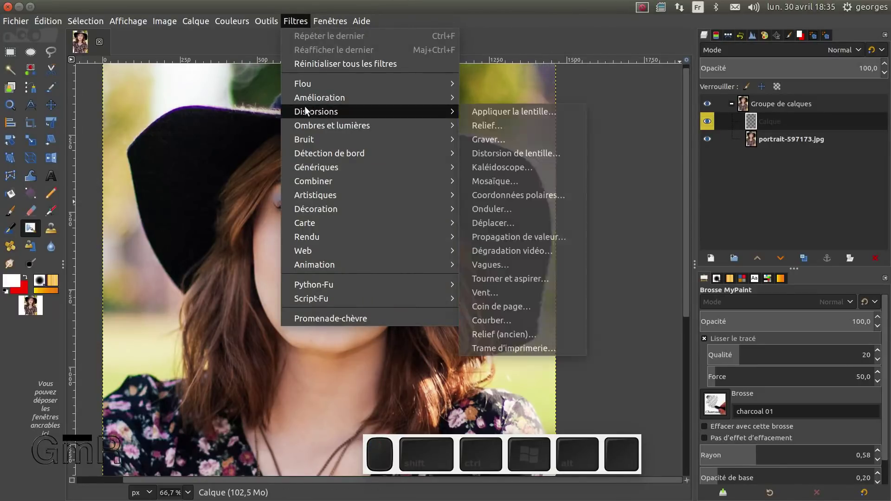
mouse_move(310, 127)
mouse_move(353, 95)
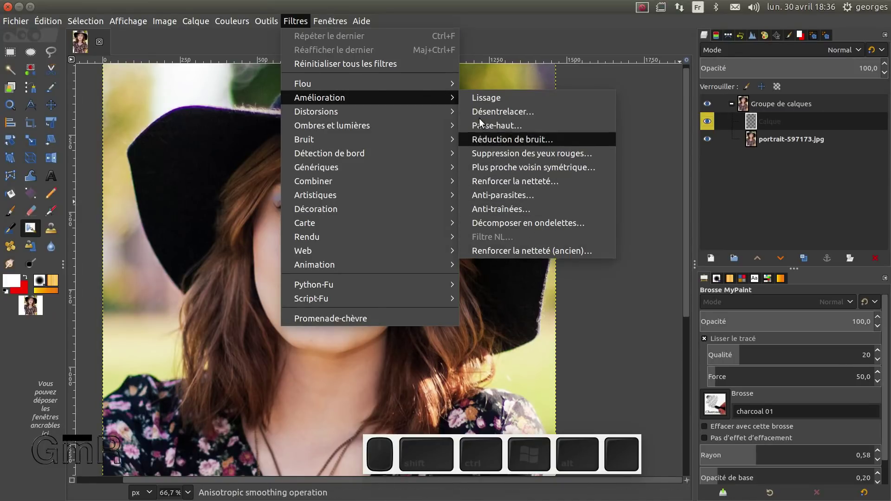
mouse_move(386, 125)
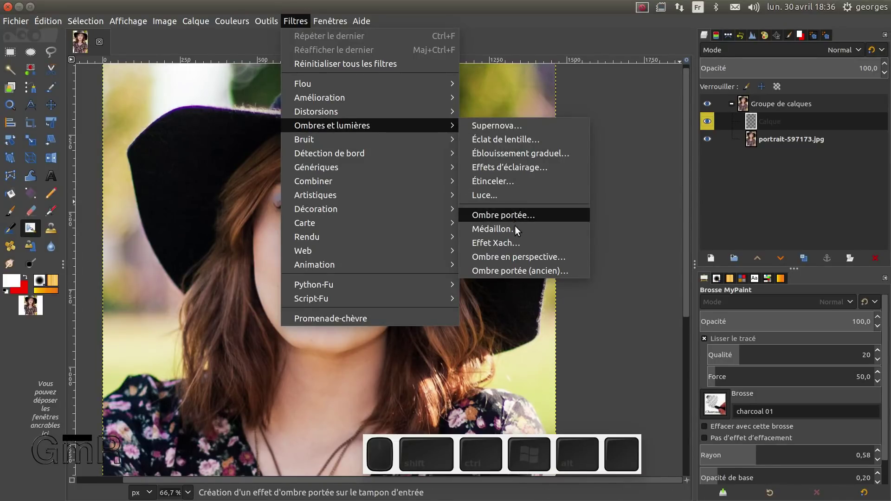
click(517, 271)
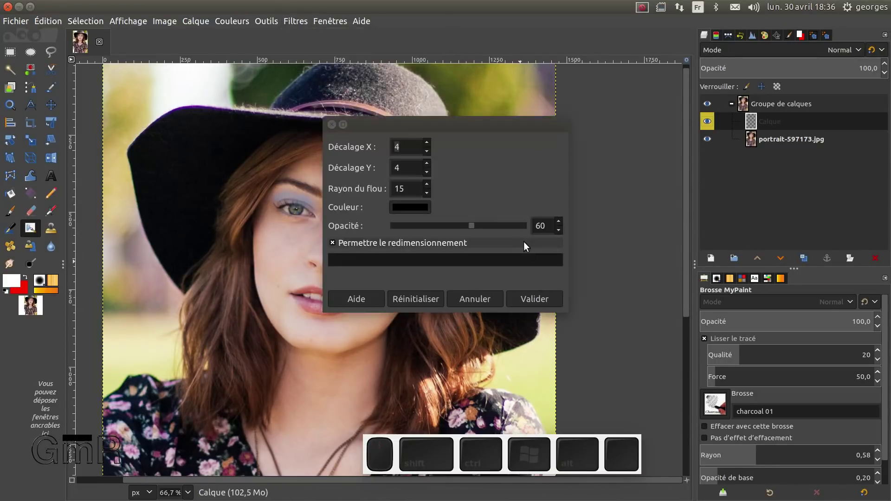
click(485, 299)
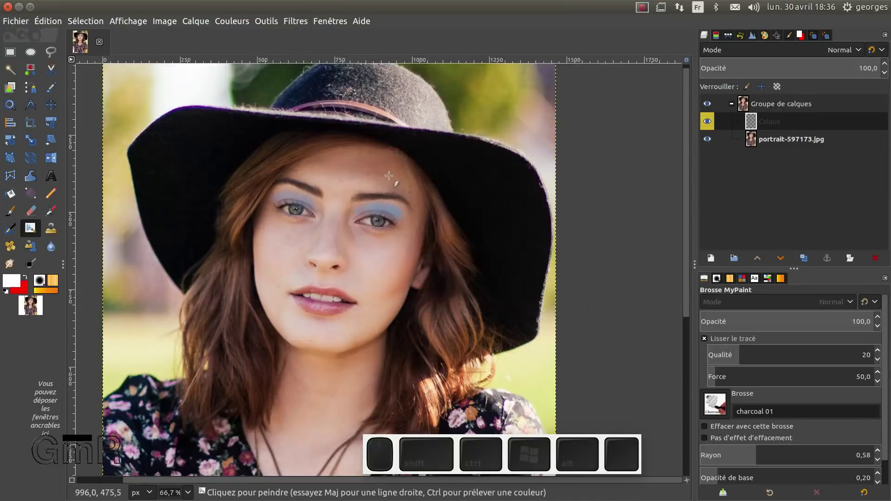
- View the newer Ombre portée filter's settings, try its split view and preview options, and leave without applying it
click(292, 21)
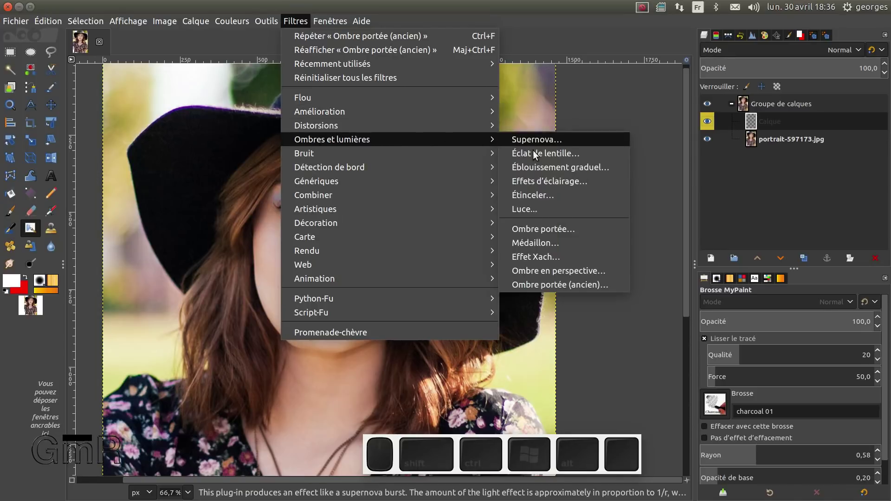
click(534, 229)
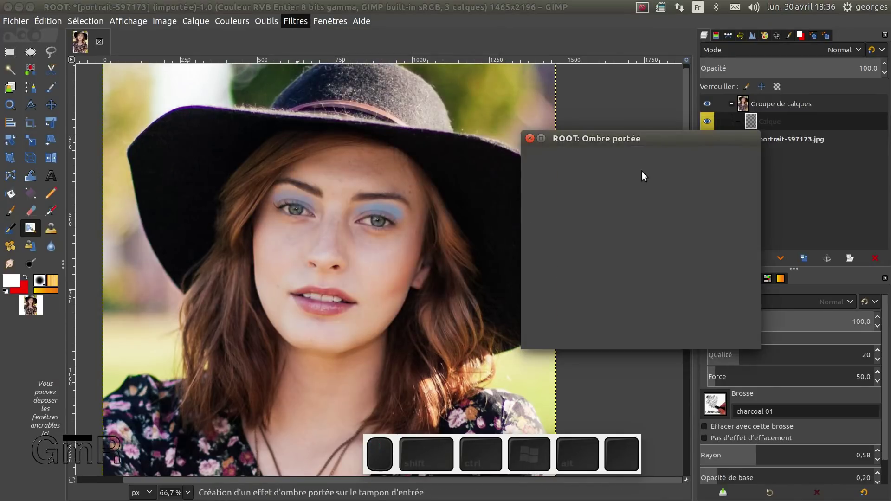
drag(650, 139, 456, 104)
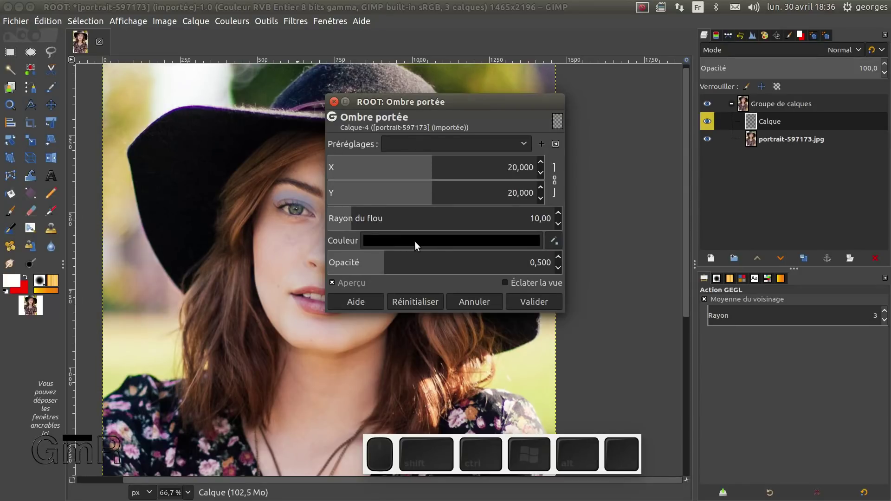
click(505, 283)
drag(476, 101, 616, 94)
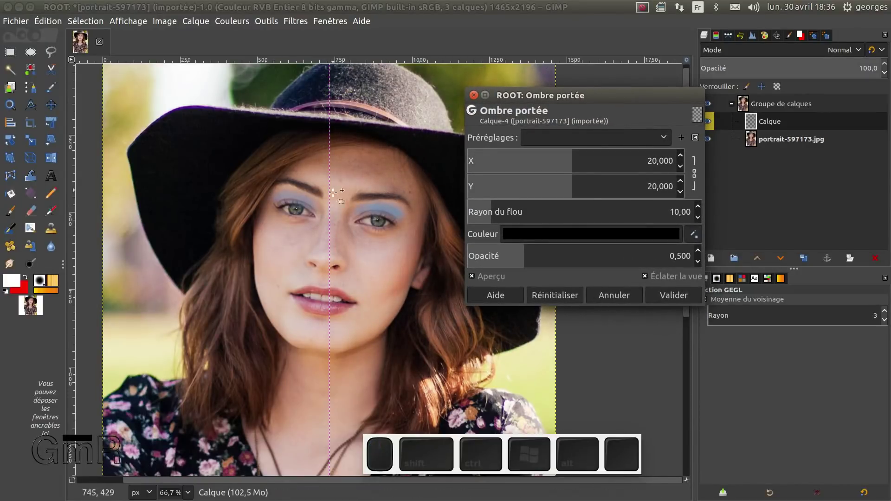
click(472, 276)
click(612, 295)
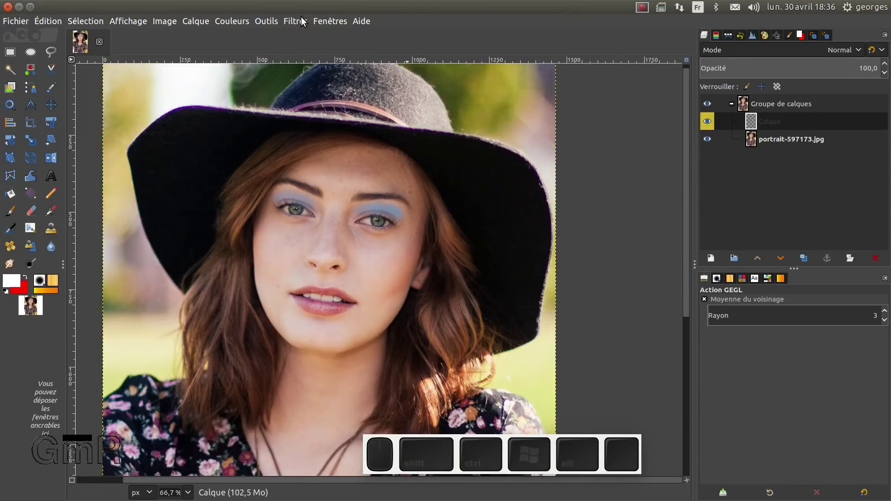
- Start Renforcer la netteté on the yellow-tagged layer with split view, trying Déviation standard 17,129 and Échelle 0,572, and toggle the split comparison
click(300, 20)
mouse_move(327, 107)
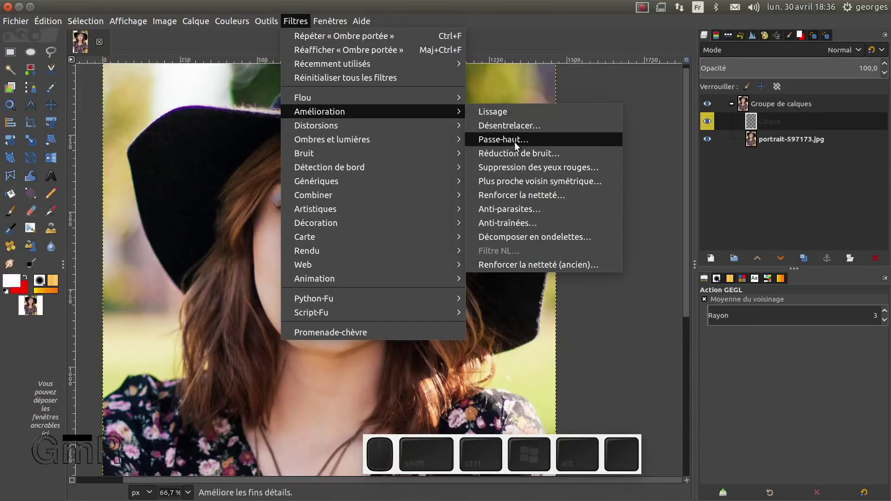
click(515, 196)
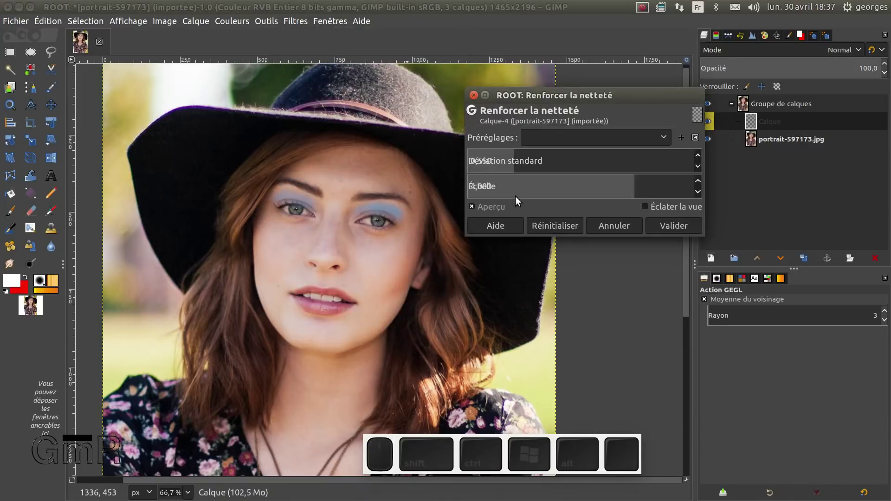
click(646, 206)
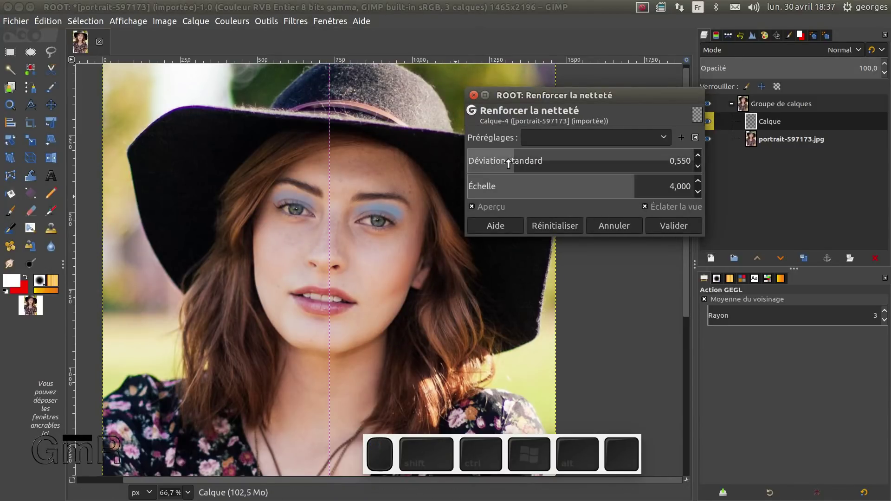
drag(509, 163, 574, 164)
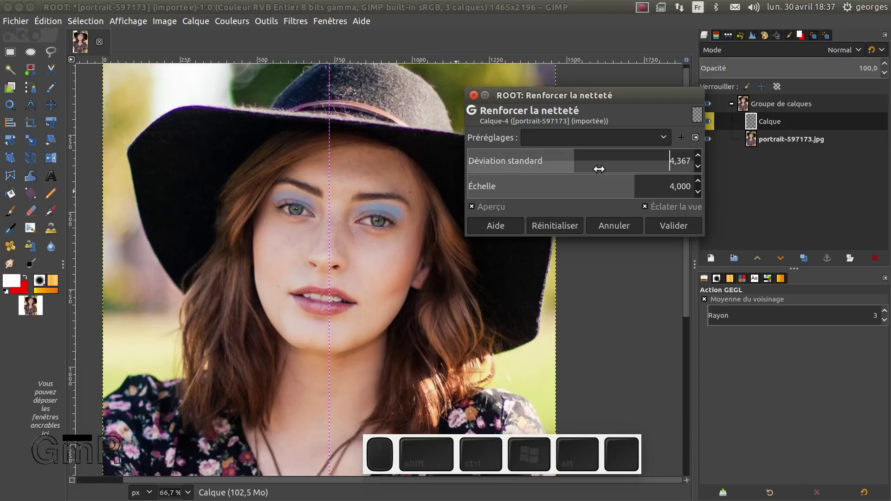
drag(572, 163, 555, 188)
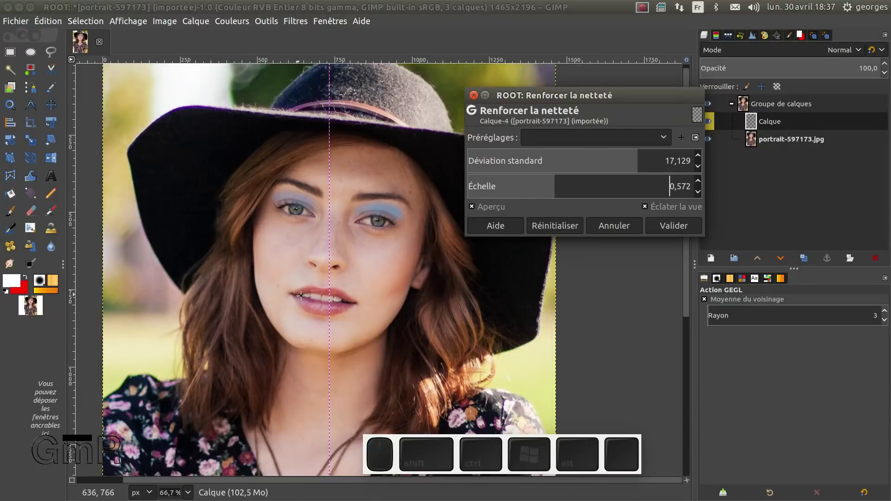
click(472, 206)
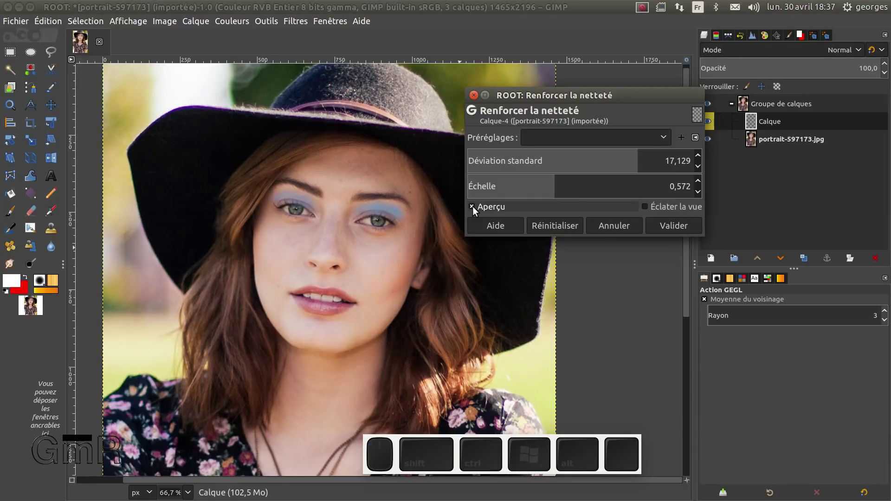
click(645, 206)
- Set the sharpening to Échelle 3,352 and Déviation standard 3,107 and apply it to the yellow-tagged layer
scroll(333, 216, up, 2)
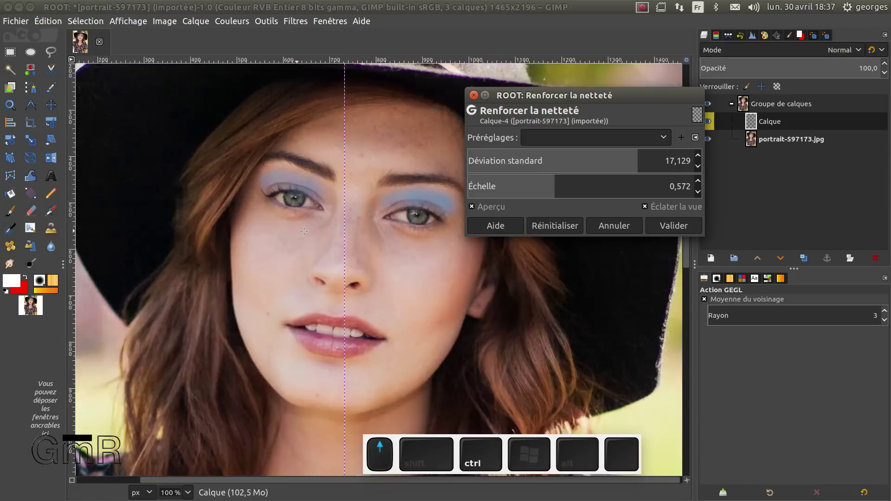
drag(604, 95, 691, 108)
drag(646, 202, 713, 203)
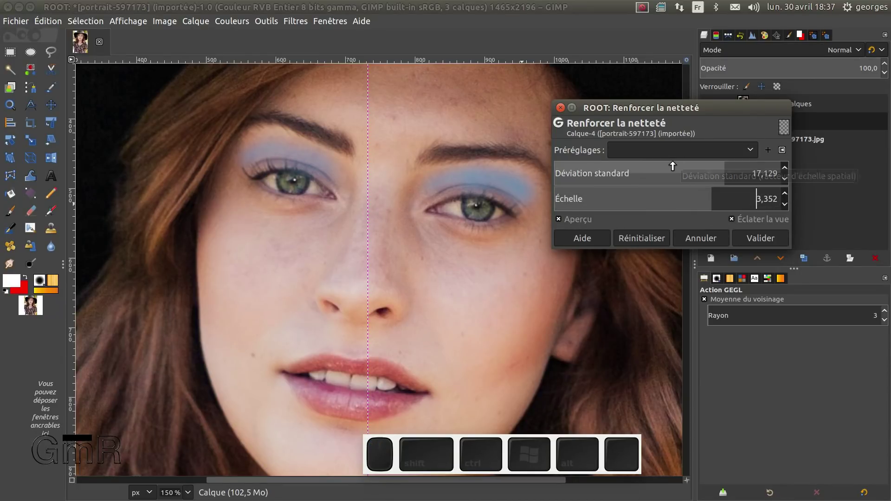
drag(673, 168, 647, 170)
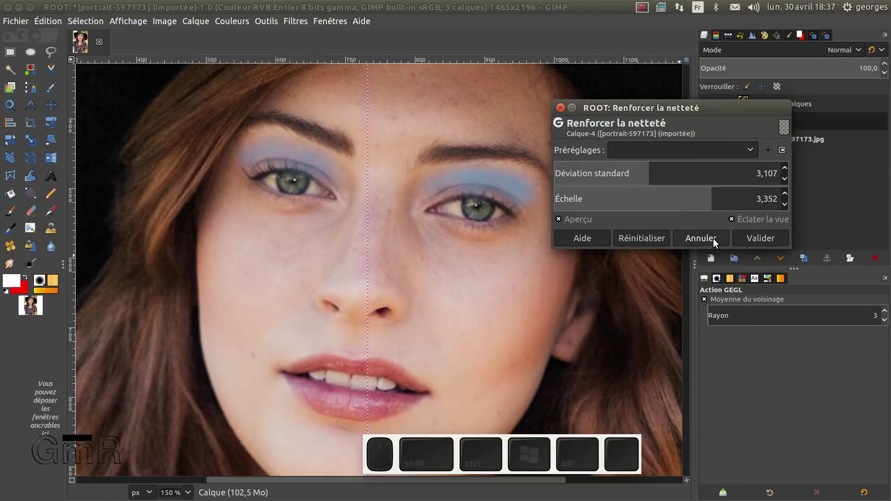
click(772, 238)
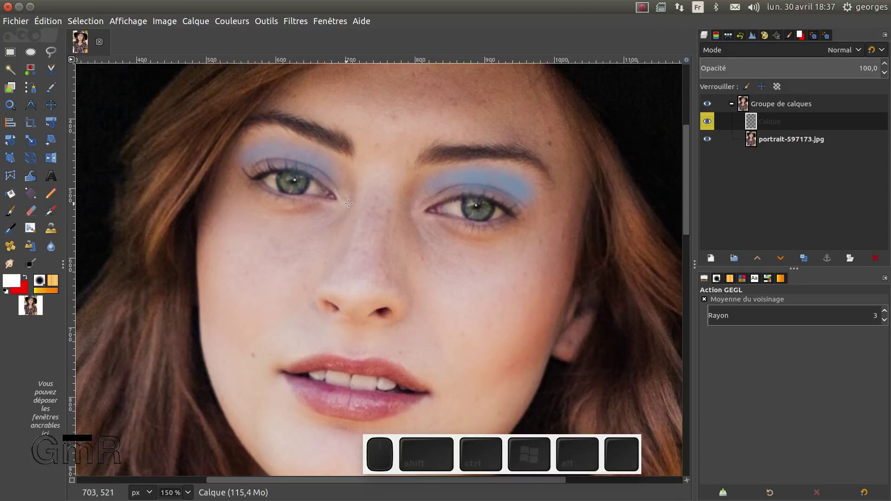
- View the Distorsion de lentille filter's settings and its input-source choices, and close it without applying
click(297, 20)
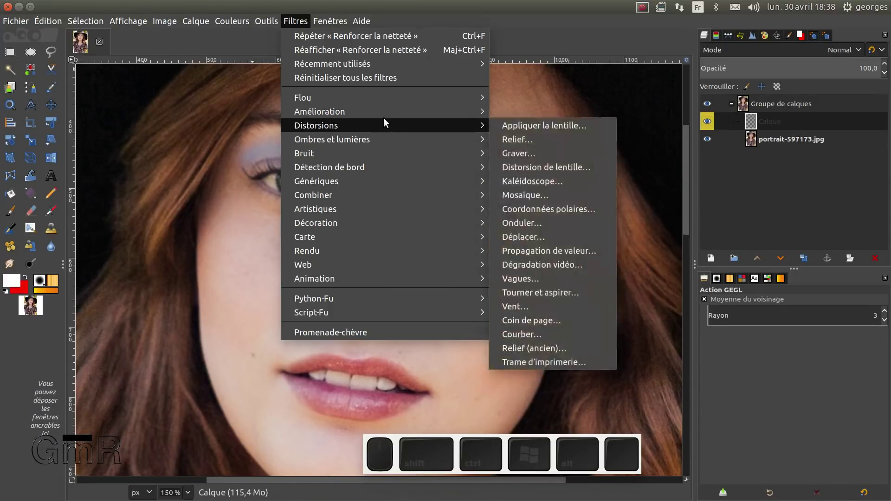
mouse_move(386, 112)
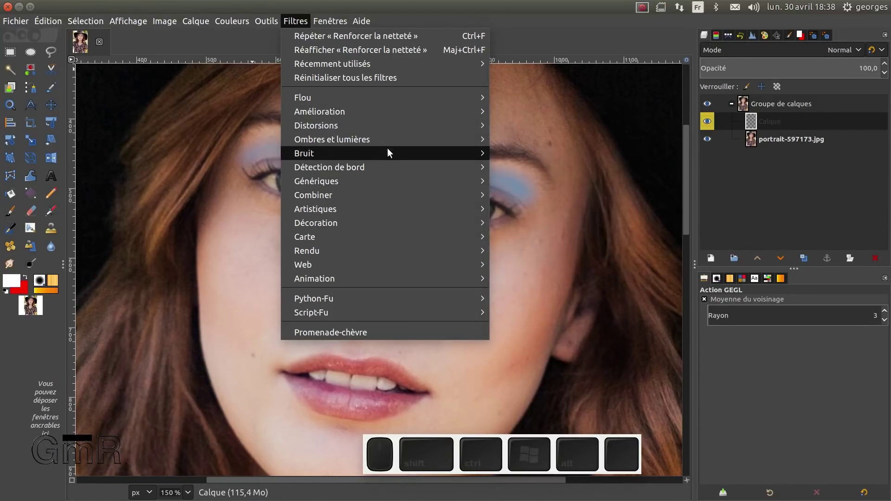
mouse_move(383, 128)
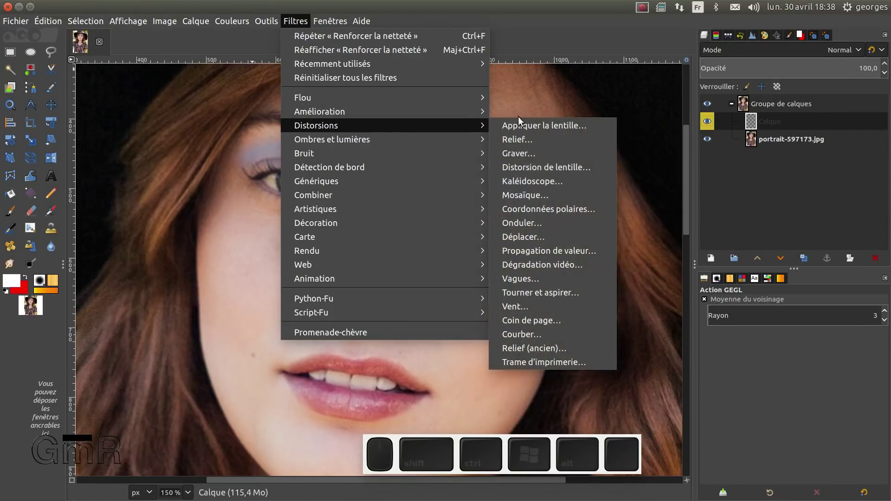
click(550, 166)
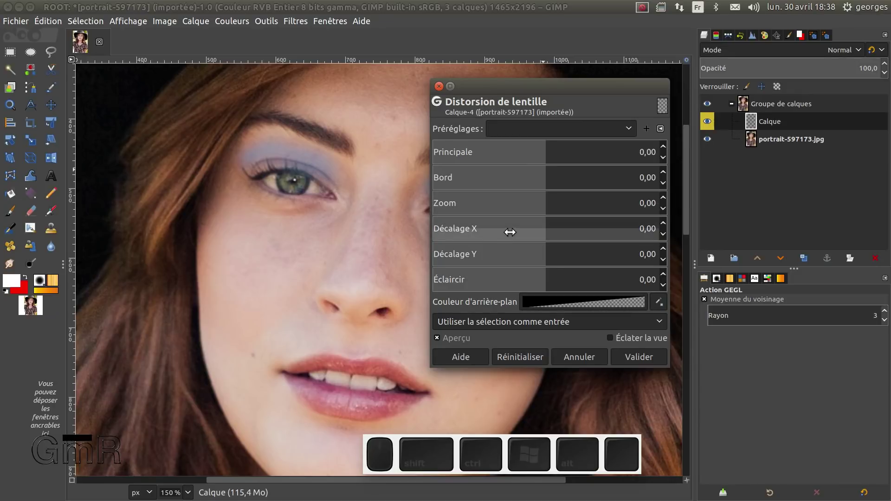
click(539, 325)
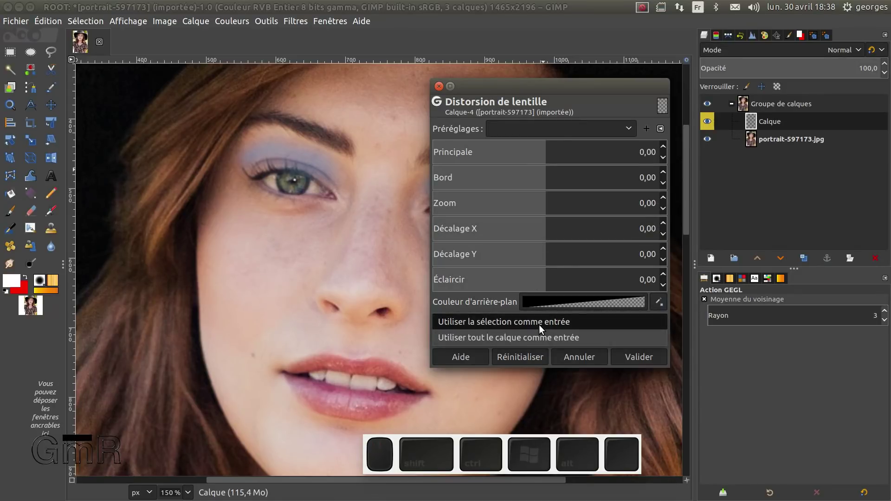
click(544, 320)
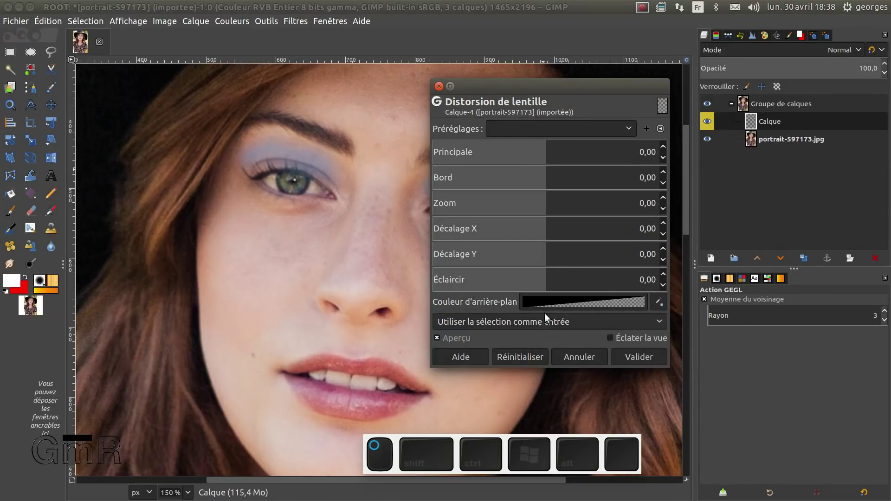
click(439, 86)
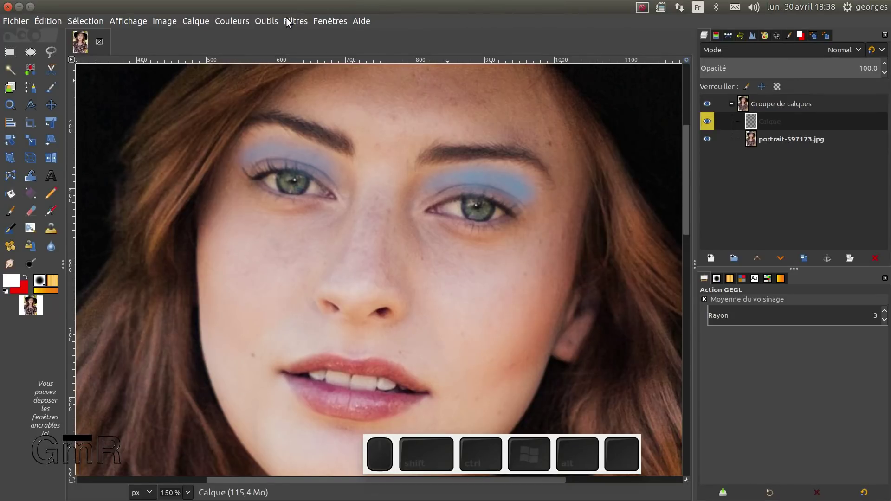
- Run the Promenade-chèvre filter on the yellow-tagged layer and check the whole portrait
click(288, 21)
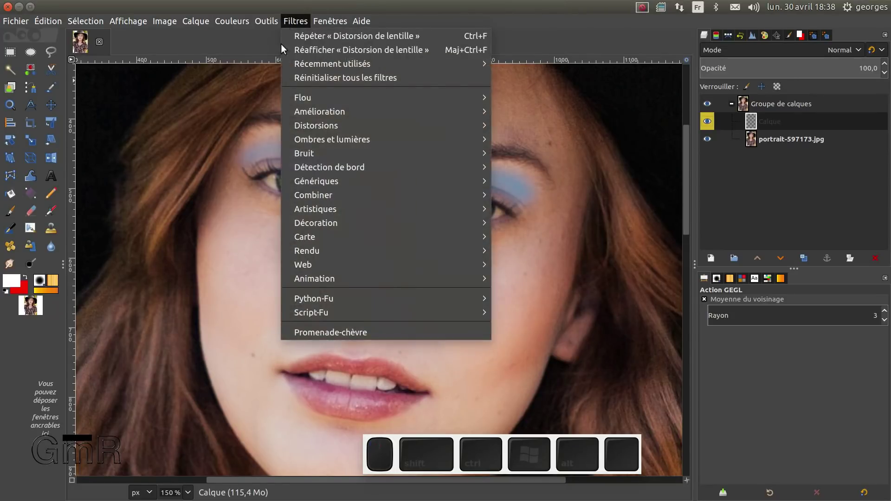
click(341, 333)
ctrl+scroll(442, 211, down, 1)
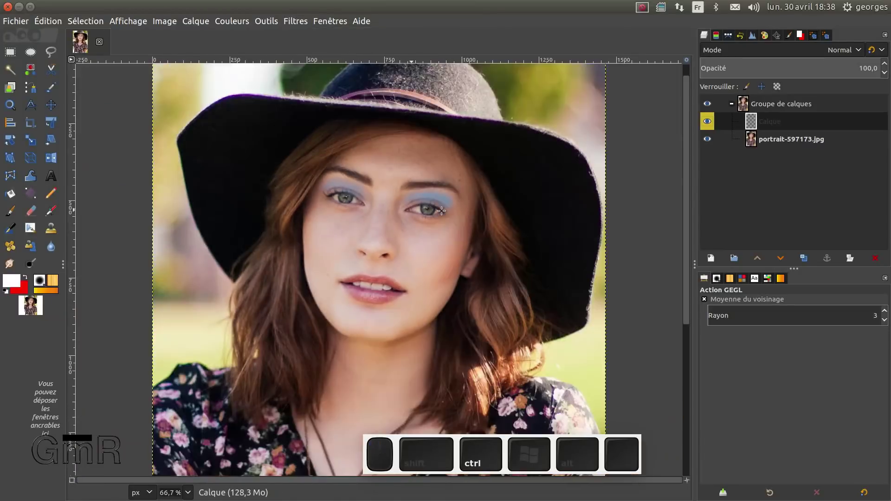
scroll(441, 211, down, 3)
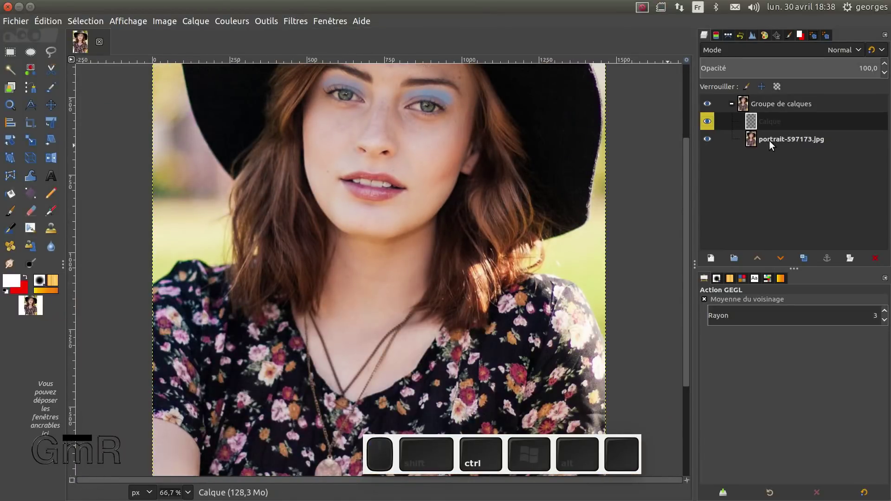
- Try the Promenade-chèvre filter on the portrait-597173.jpg layer and undo it
click(756, 140)
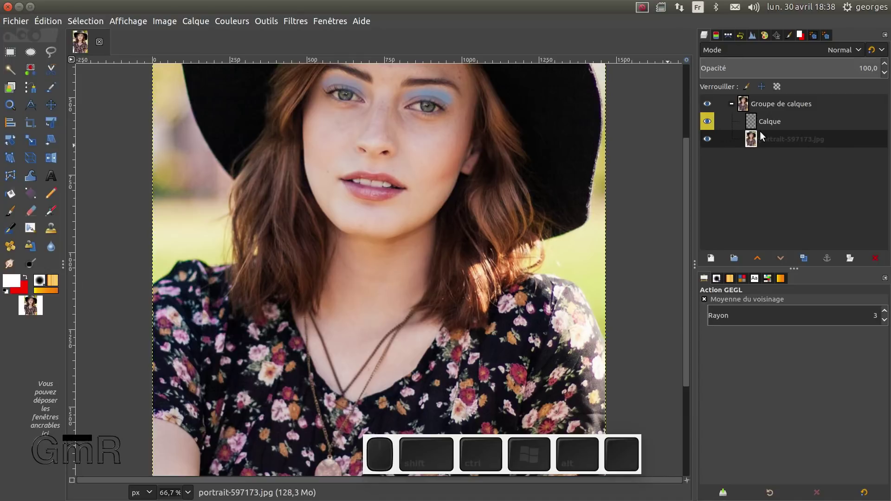
scroll(509, 175, up, 4)
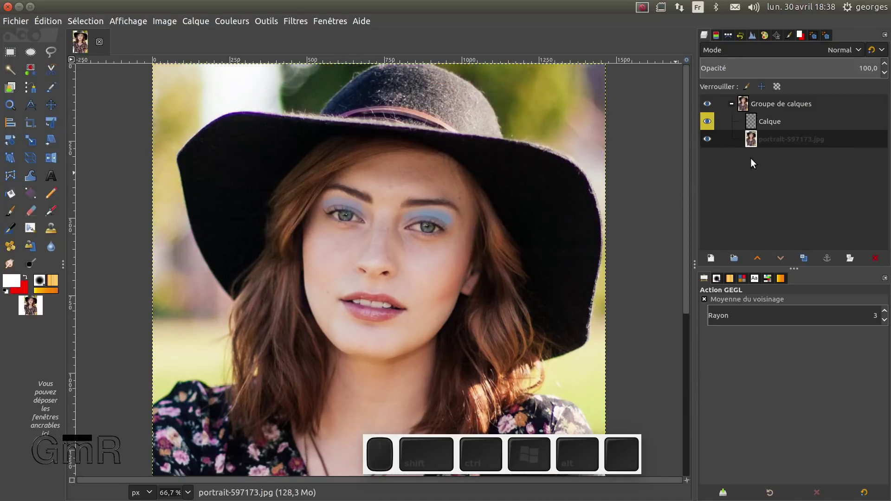
click(290, 22)
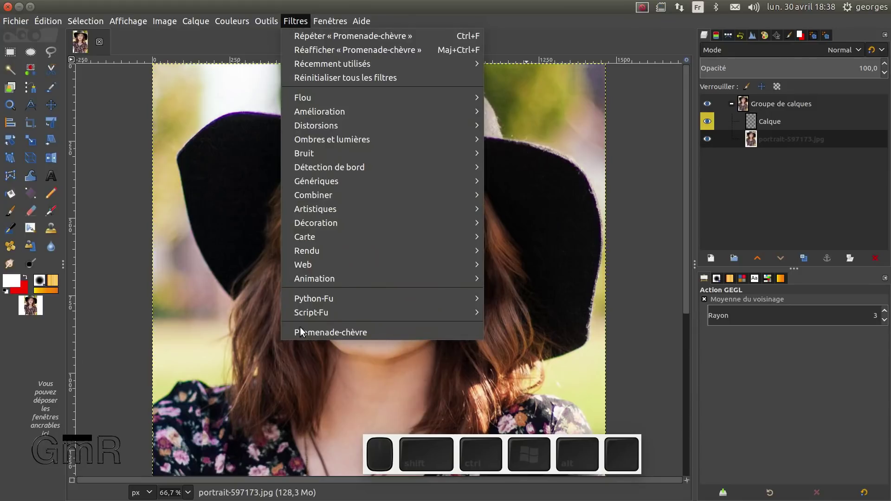
click(311, 333)
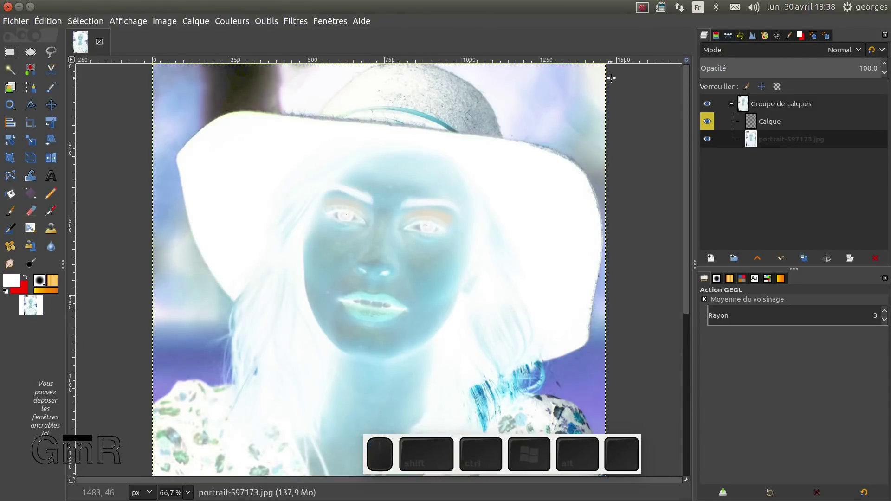
key(ctrl+z)
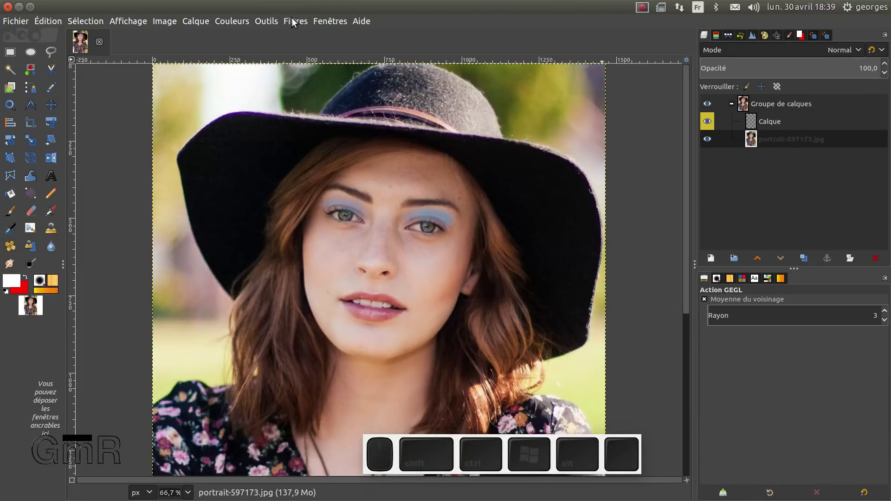
- Review the available filter categories, including Carte and Python-Fu, and the layer, image, colour and tool commands
click(292, 18)
mouse_move(313, 278)
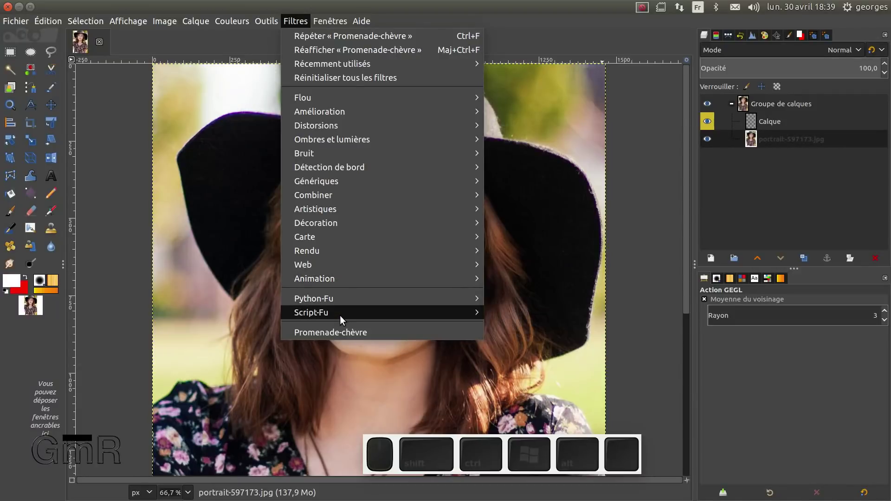
mouse_move(350, 305)
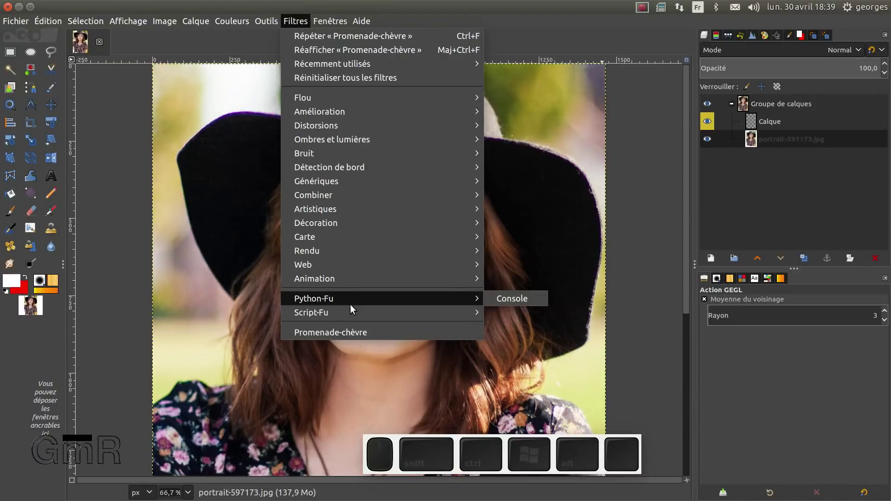
mouse_move(312, 239)
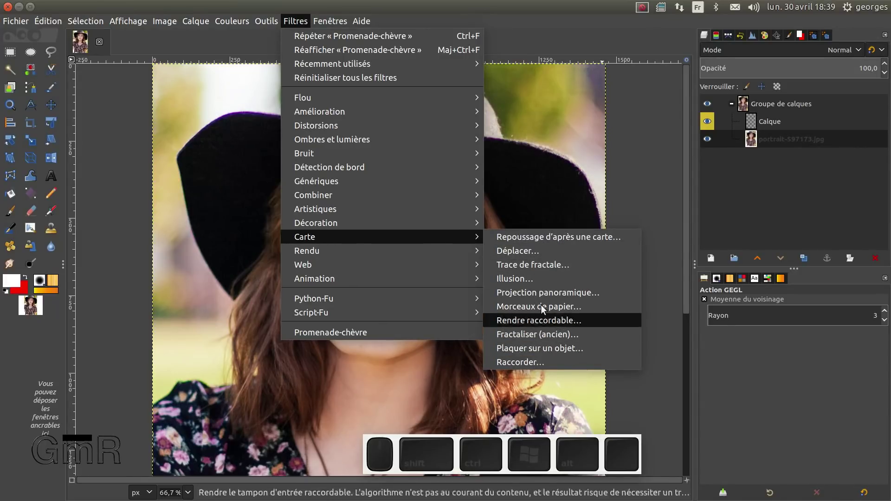
click(208, 23)
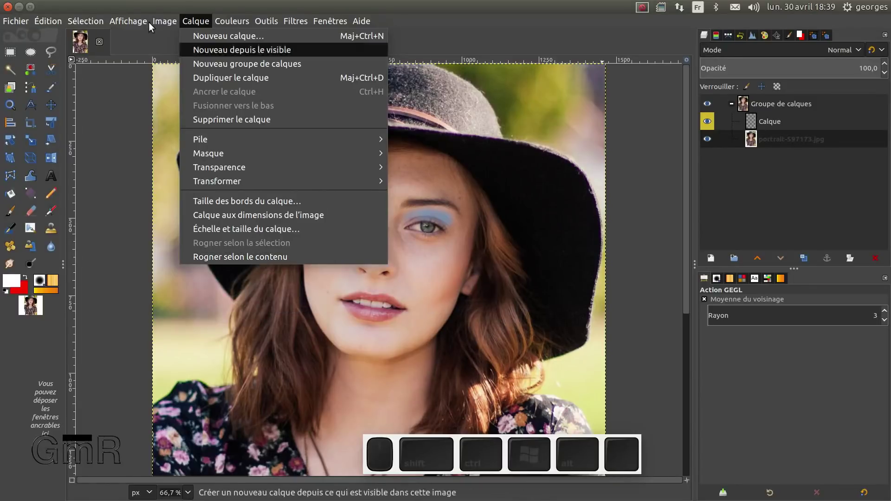
mouse_move(161, 21)
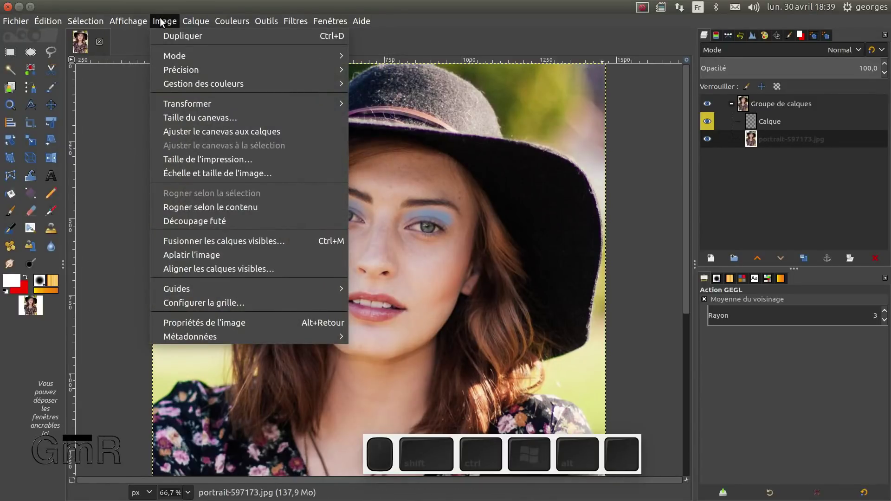
mouse_move(195, 23)
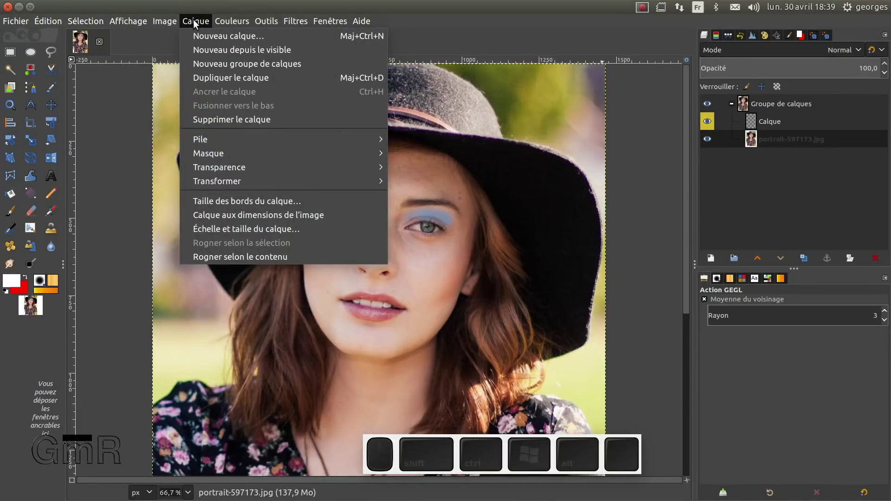
mouse_move(223, 23)
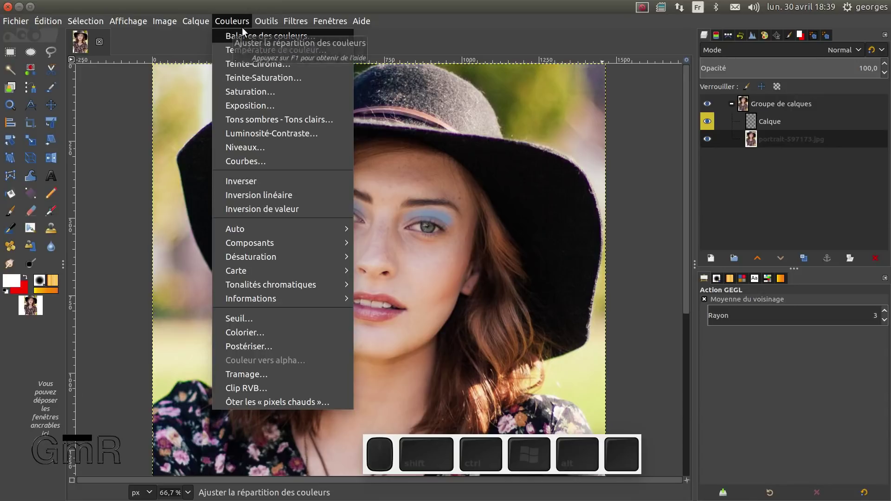
mouse_move(266, 23)
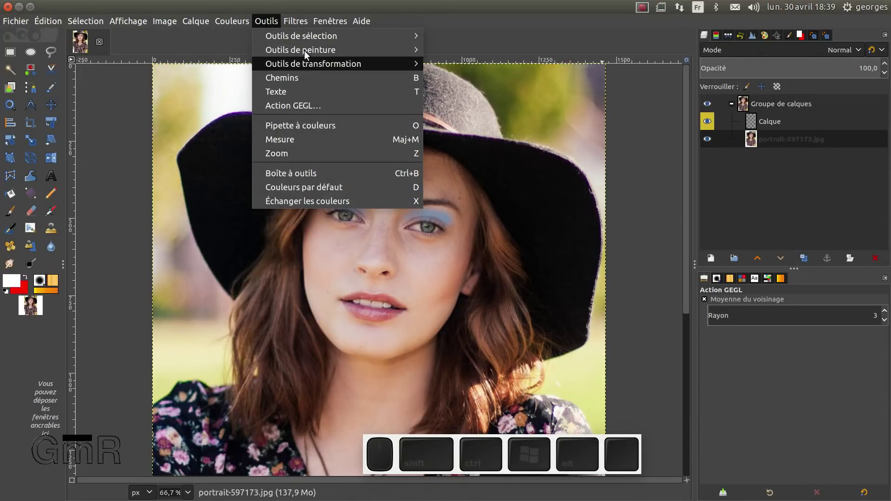
mouse_move(297, 23)
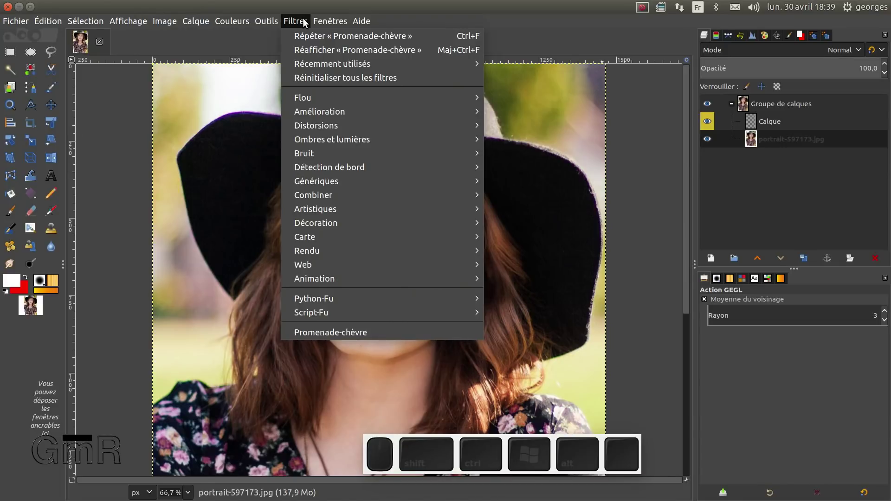
mouse_move(322, 126)
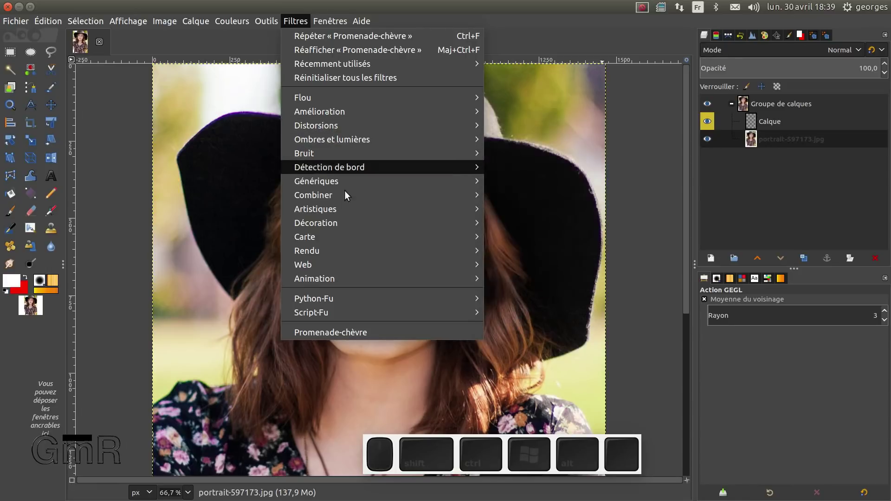
- View the Niveaux adjustment for the portrait-597173.jpg layer with the split preview enabled, and close it without applying
mouse_move(226, 23)
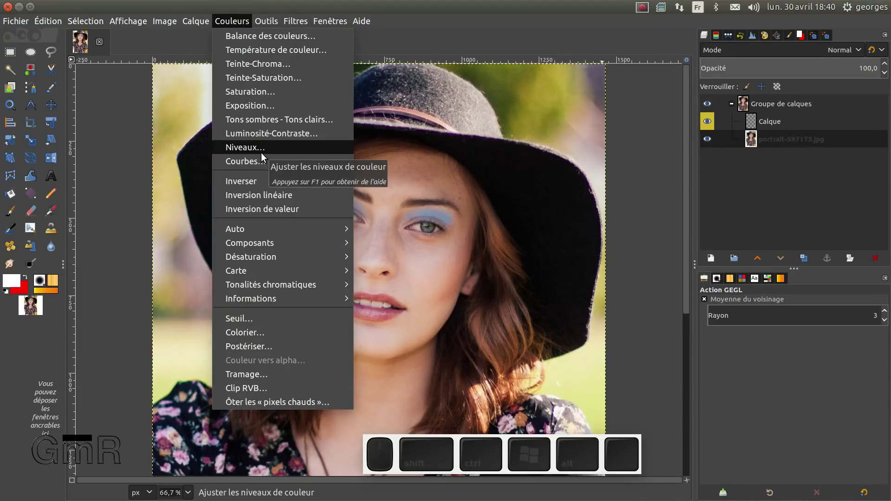
click(264, 148)
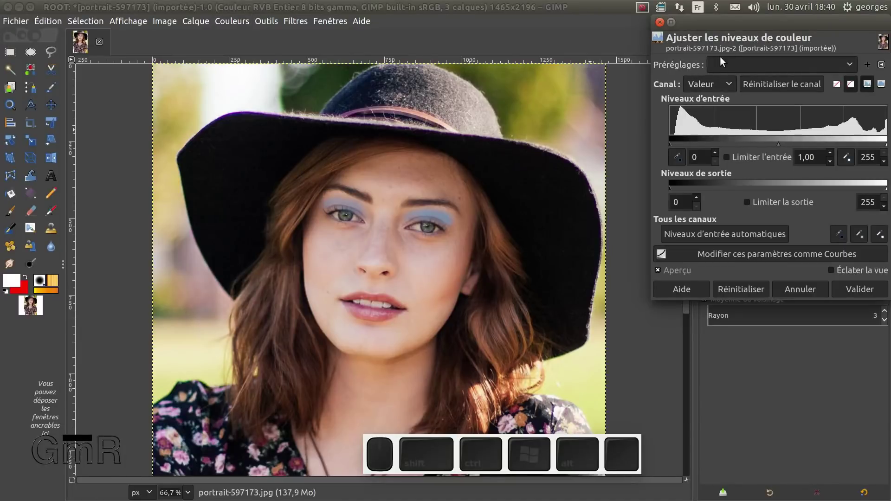
drag(745, 23, 278, 83)
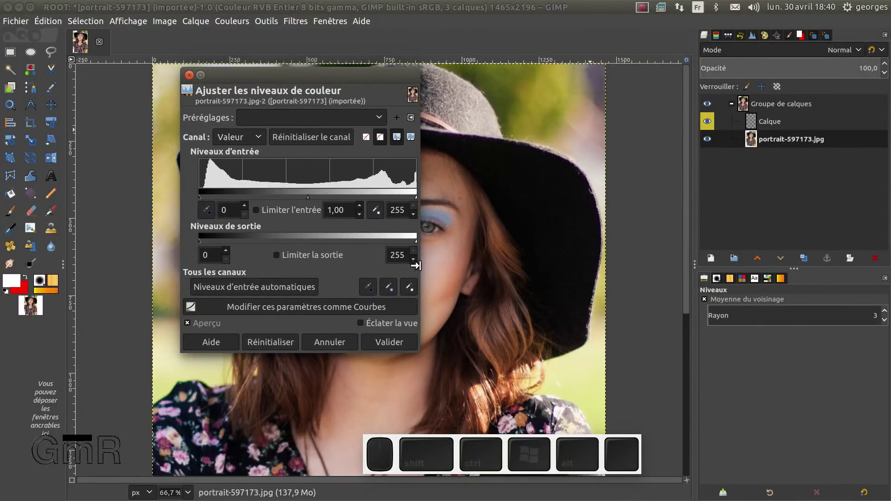
drag(414, 264, 483, 264)
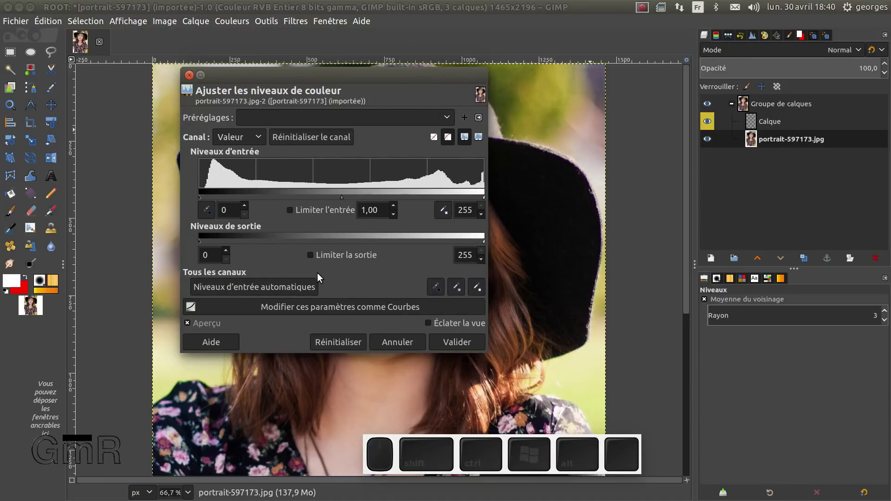
click(429, 322)
drag(438, 80, 732, 77)
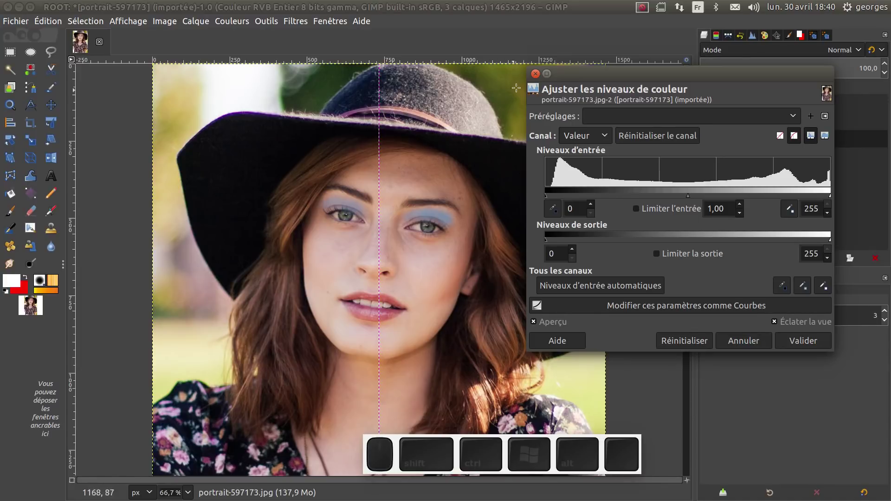
click(535, 74)
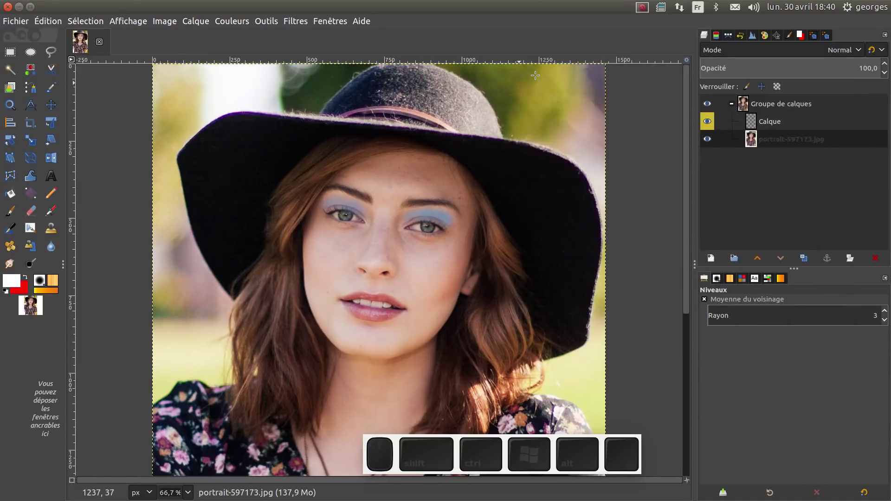
- Activate the Alignement tool and view its alignment and distribution options
click(10, 122)
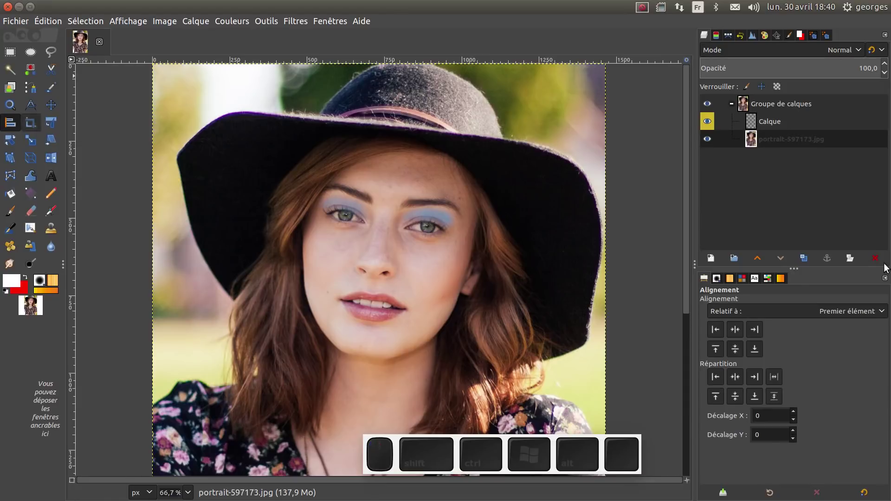